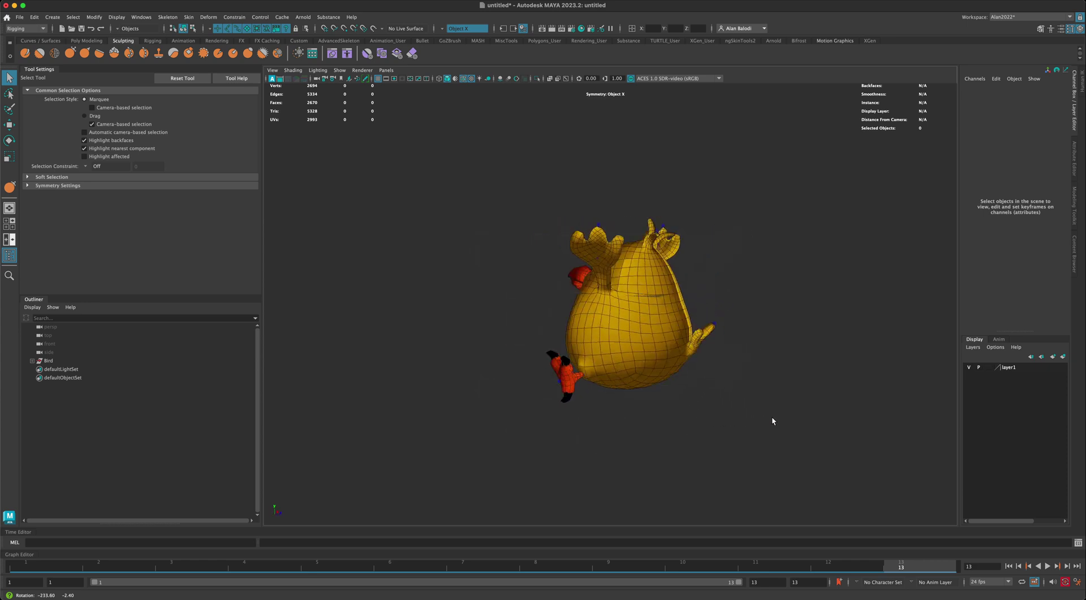
# Orbit around the bird to view it from the side, front and below.
pyautogui.keyDown('alt'); pyautogui.moveTo(824, 419); pyautogui.dragTo(748, 407, button='right'); pyautogui.keyUp('alt')
pyautogui.moveTo(748, 408)
pyautogui.keyDown('alt'); pyautogui.mouseDown()
pyautogui.moveTo(706, 400)
pyautogui.moveTo(751, 403)
pyautogui.moveTo(732, 405)
pyautogui.mouseUp(); pyautogui.keyUp('alt')
pyautogui.scroll(1, 731, 403)
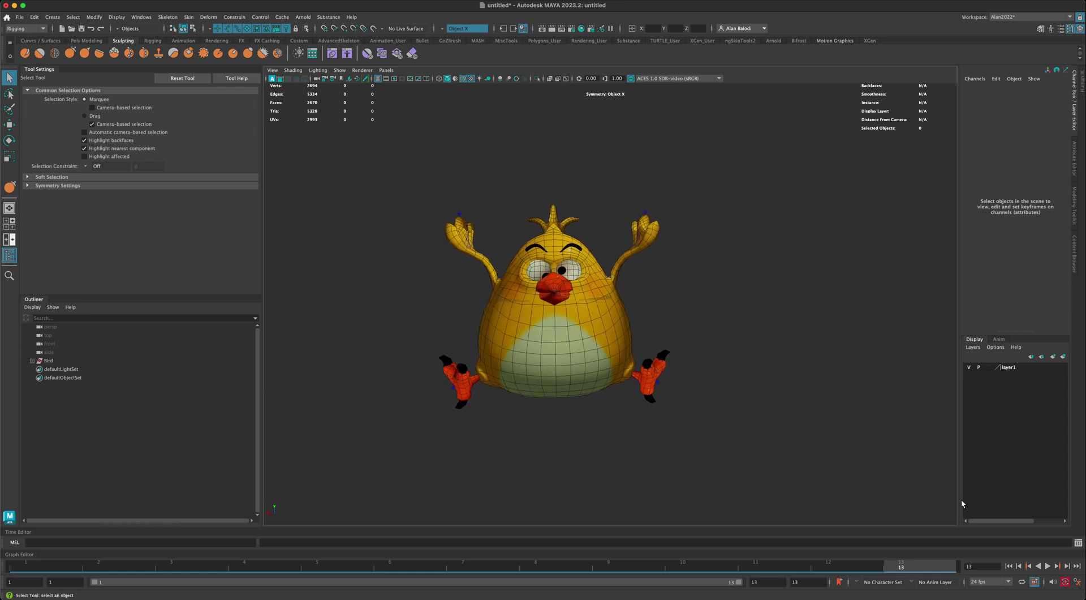
pyautogui.keyDown('alt'); pyautogui.moveTo(642, 389); pyautogui.dragTo(729, 405); pyautogui.keyUp('alt')
# Play the flap animation while orbiting, stop it at frame 6, and view from behind.
pyautogui.click(1048, 567)
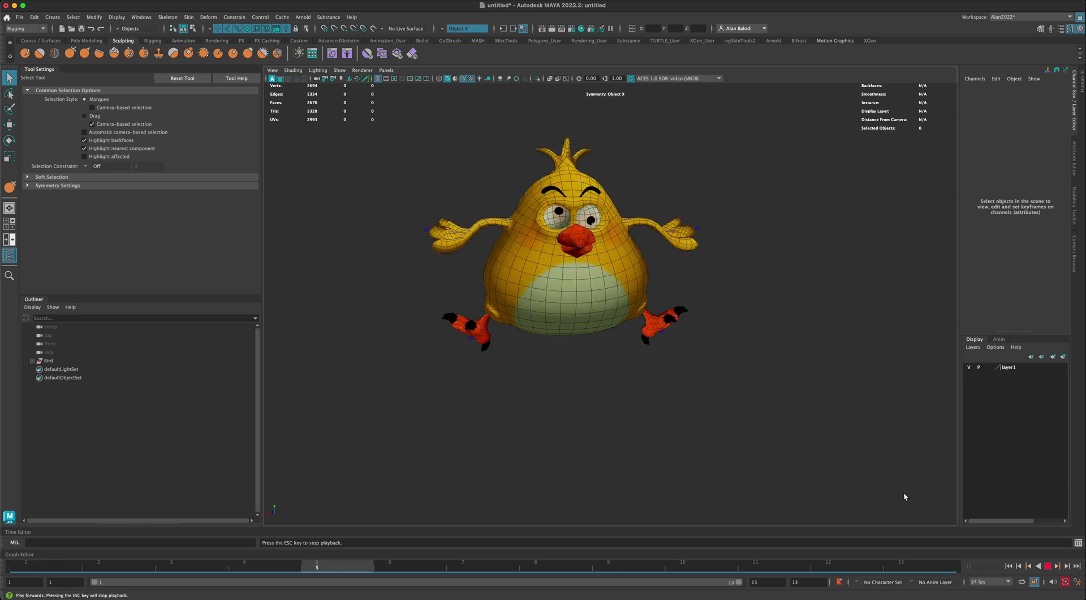
pyautogui.scroll(-1, 713, 414)
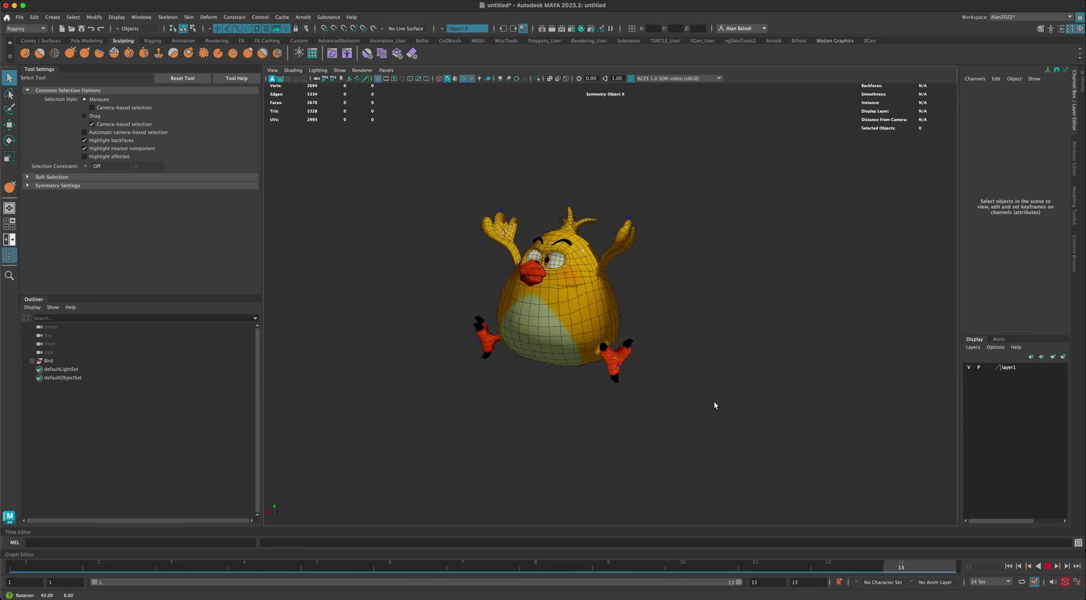
pyautogui.moveTo(715, 406)
pyautogui.keyDown('alt'); pyautogui.mouseDown()
pyautogui.moveTo(696, 405)
pyautogui.moveTo(763, 405)
pyautogui.moveTo(730, 405)
pyautogui.mouseUp(); pyautogui.keyUp('alt')
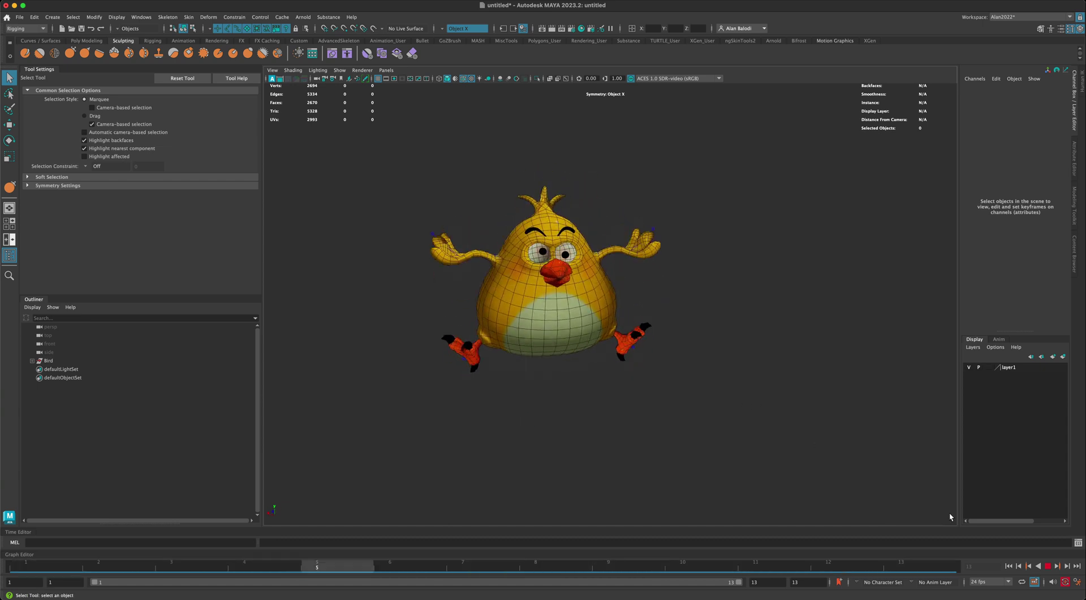
pyautogui.click(1051, 565)
pyautogui.keyDown('alt'); pyautogui.moveTo(633, 396); pyautogui.dragTo(668, 396); pyautogui.keyUp('alt')
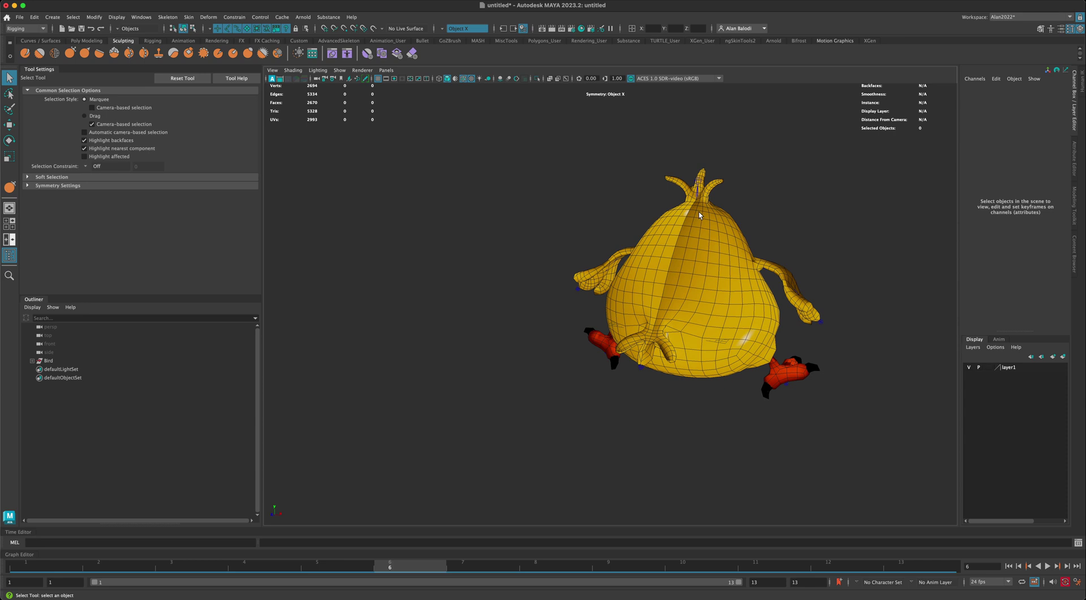
pyautogui.keyDown('alt'); pyautogui.moveTo(700, 215); pyautogui.dragTo(601, 266); pyautogui.keyUp('alt')
# Open the bird body's material attributes and its ZBrushNormalMap bump file node.
pyautogui.click(601, 266)
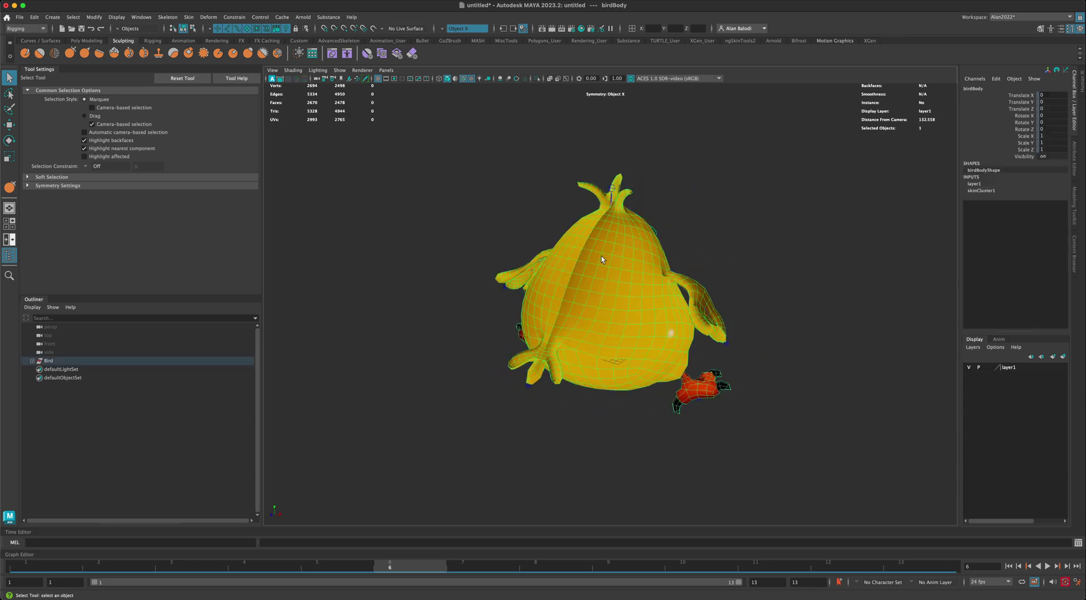
pyautogui.moveTo(602, 256); pyautogui.dragTo(594, 465, button='right')
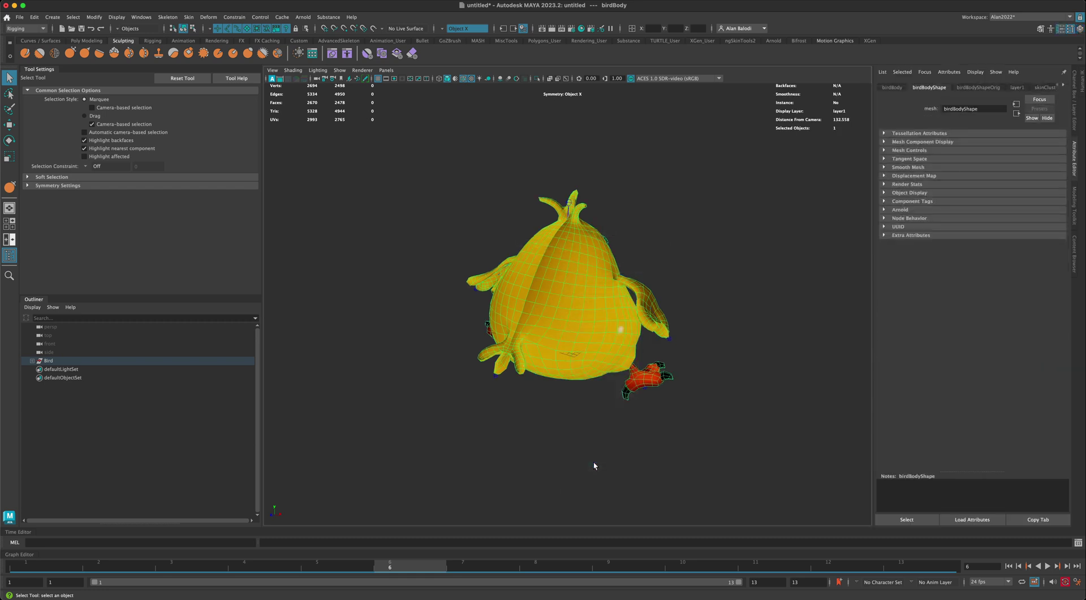
pyautogui.moveTo(588, 276); pyautogui.dragTo(591, 315, button='right')
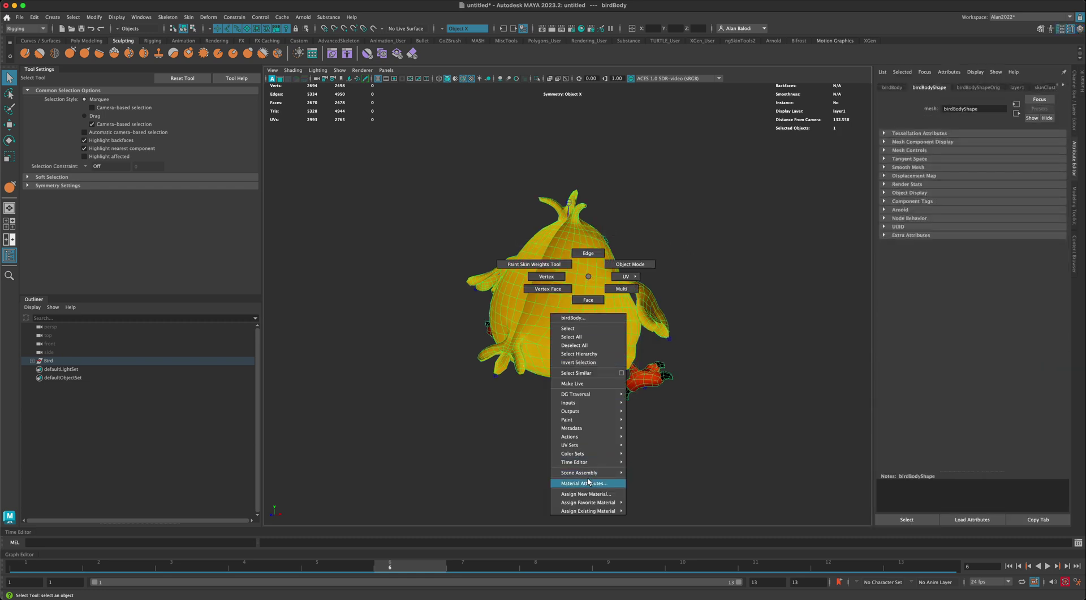
pyautogui.moveTo(586, 480); pyautogui.dragTo(585, 479, button='right')
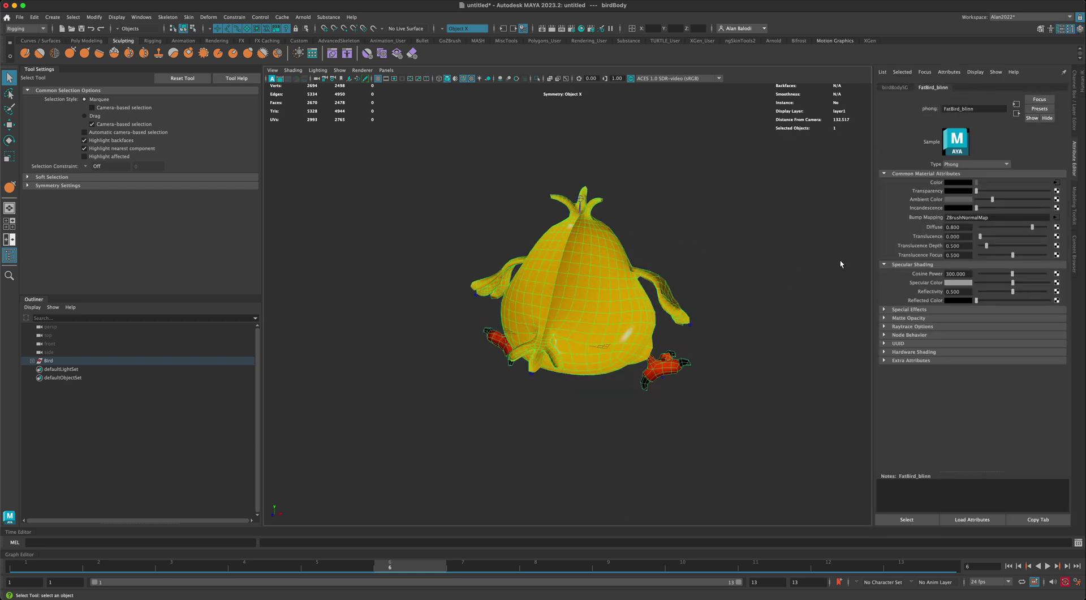
pyautogui.click(1056, 217)
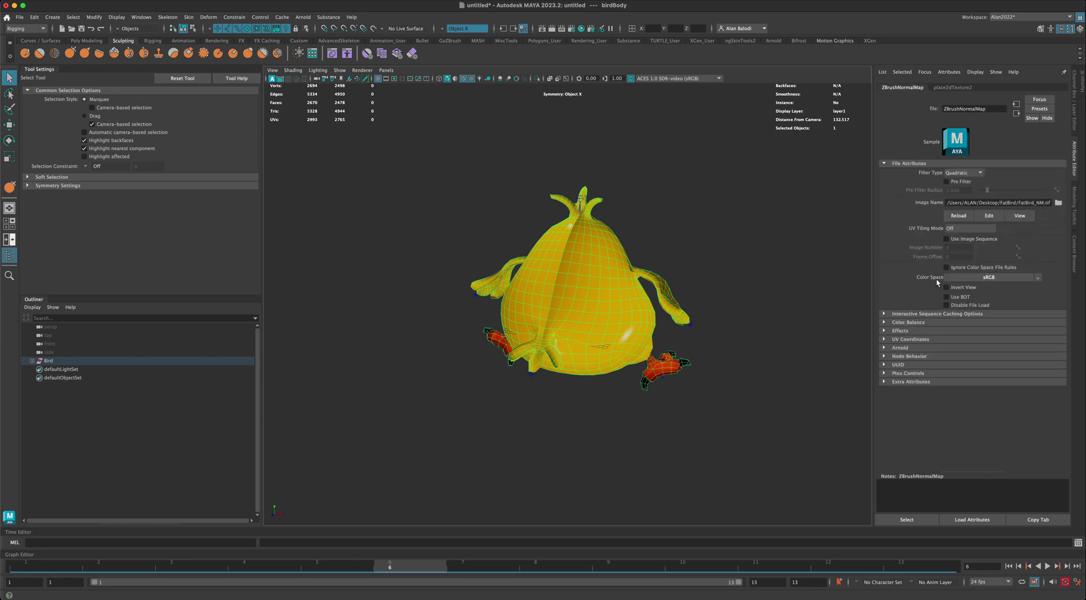
# Set the normal map's Color Space to Utility > Raw, then clear the selection.
pyautogui.keyDown('alt'); pyautogui.moveTo(752, 276); pyautogui.dragTo(602, 243); pyautogui.keyUp('alt')
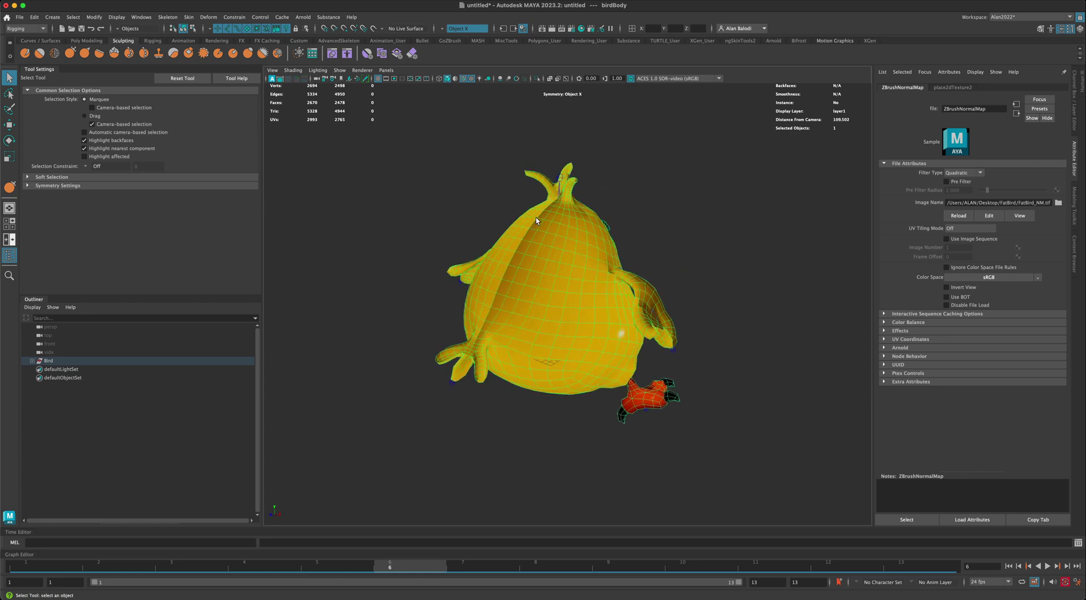
pyautogui.keyDown('alt'); pyautogui.moveTo(535, 286); pyautogui.dragTo(718, 245); pyautogui.keyUp('alt')
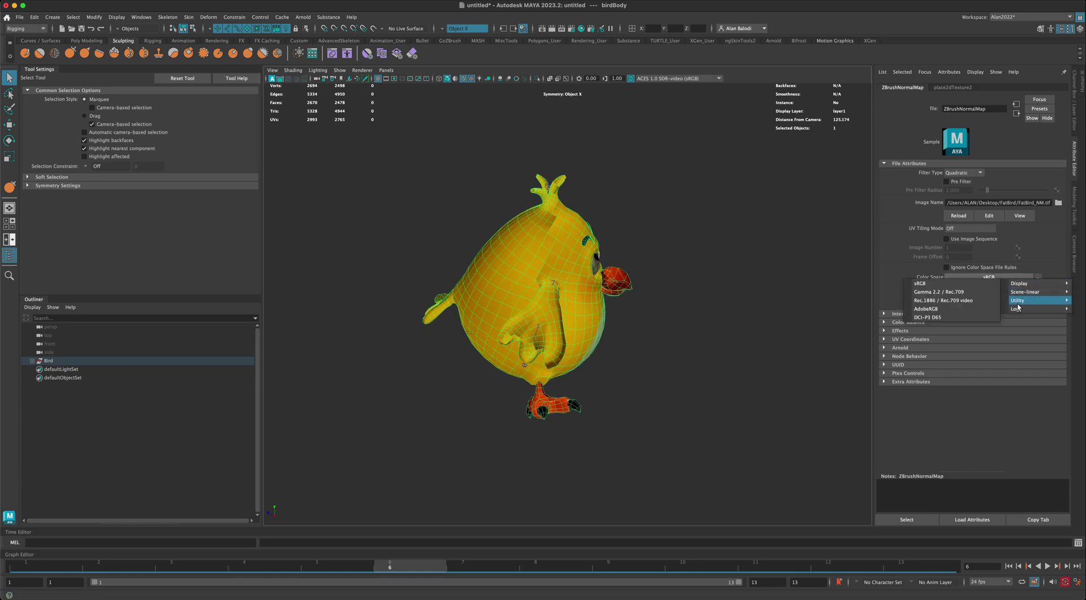
pyautogui.moveTo(1018, 301)
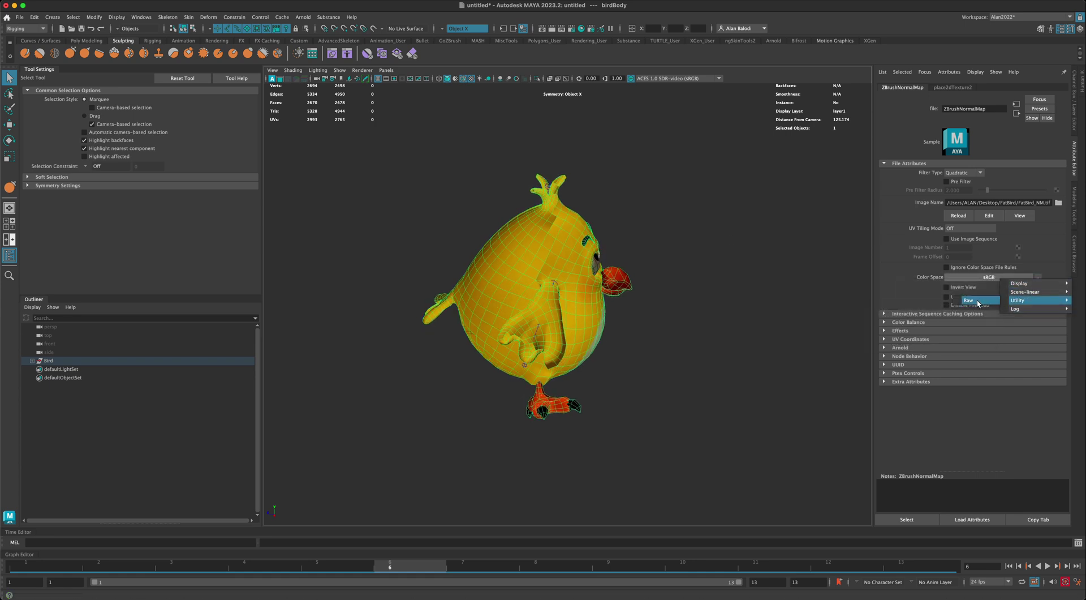
pyautogui.click(978, 304)
pyautogui.keyDown('alt'); pyautogui.moveTo(696, 301); pyautogui.dragTo(730, 304); pyautogui.keyUp('alt')
pyautogui.click(742, 292)
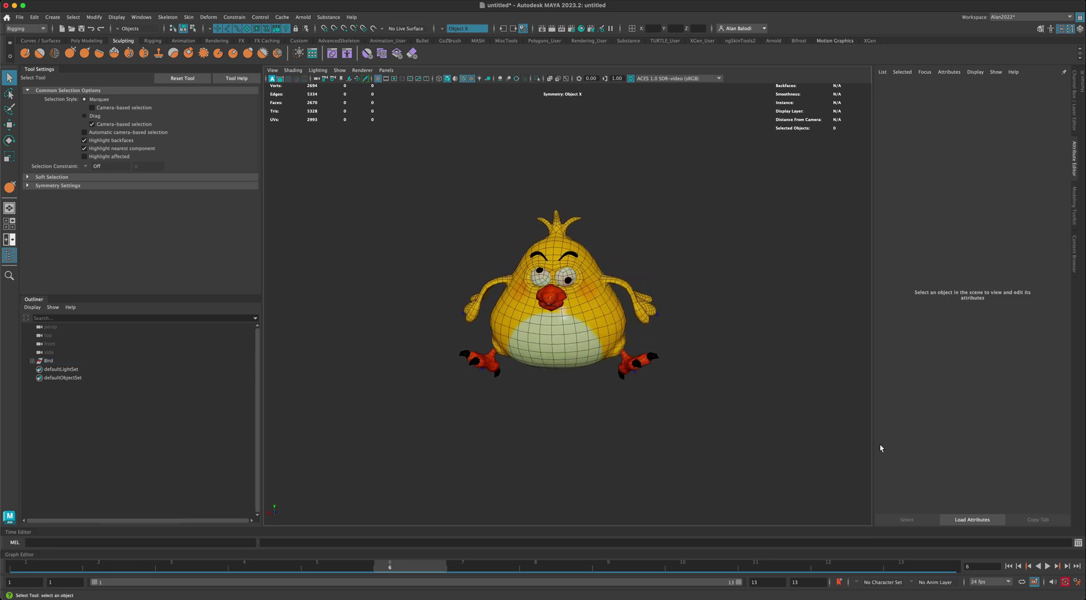
# Turn off Wireframe on Shaded while the flap replays, stopping playback at frame 5.
pyautogui.click(1048, 566)
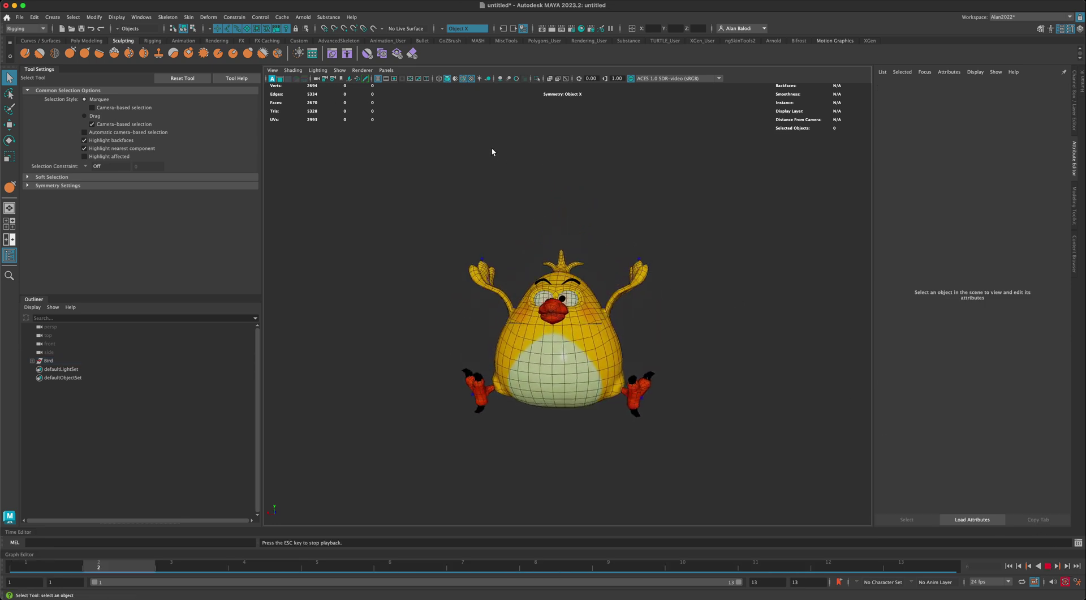
pyautogui.click(462, 79)
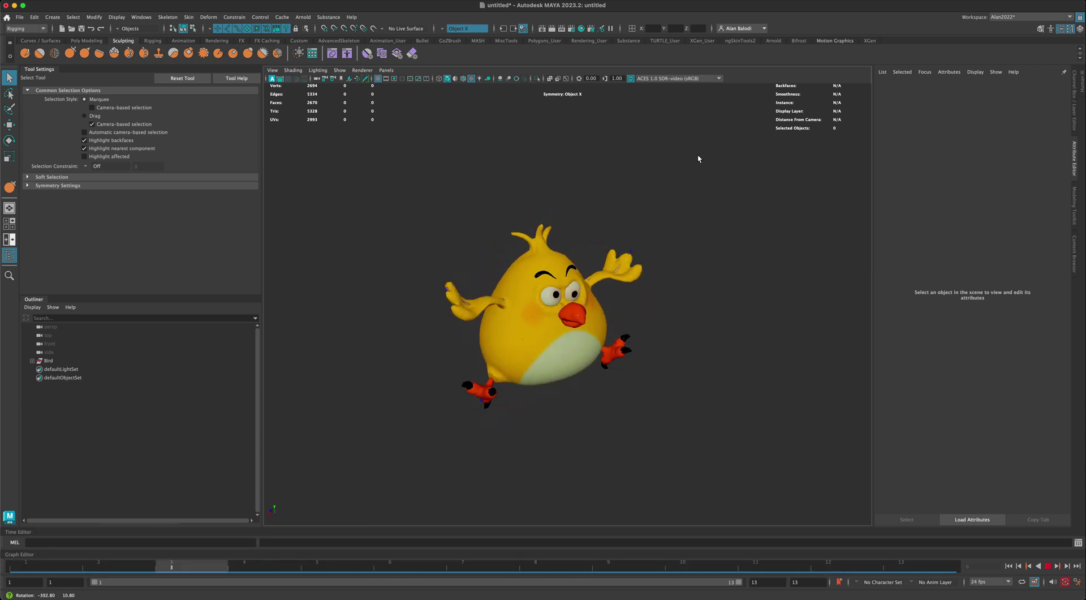
pyautogui.click(1047, 566)
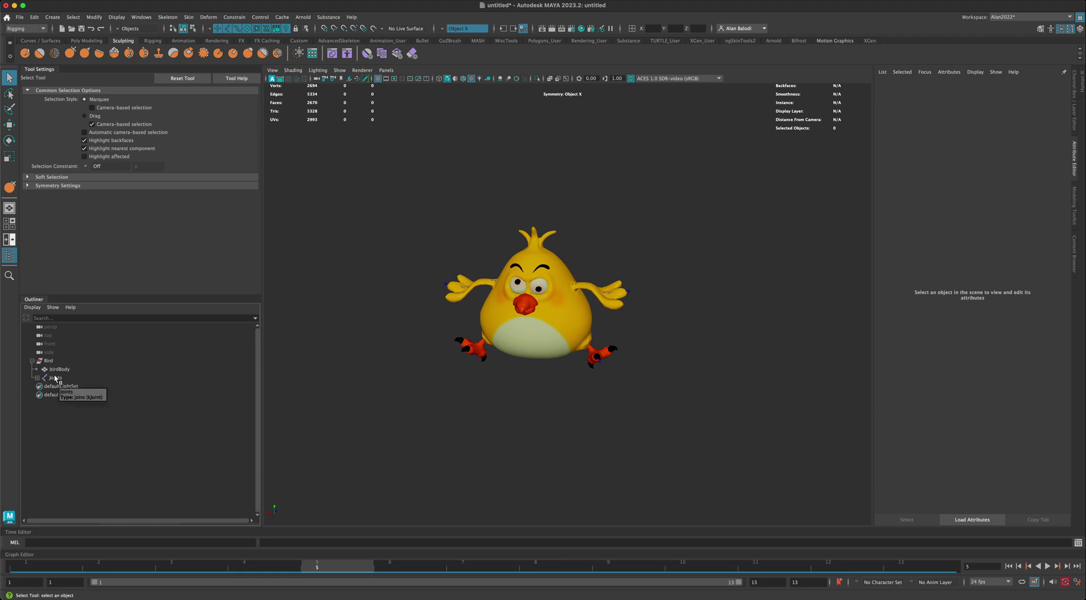
# Select Joints, play the animation to watch the skeleton, then stop at frame 1.
pyautogui.click(55, 378)
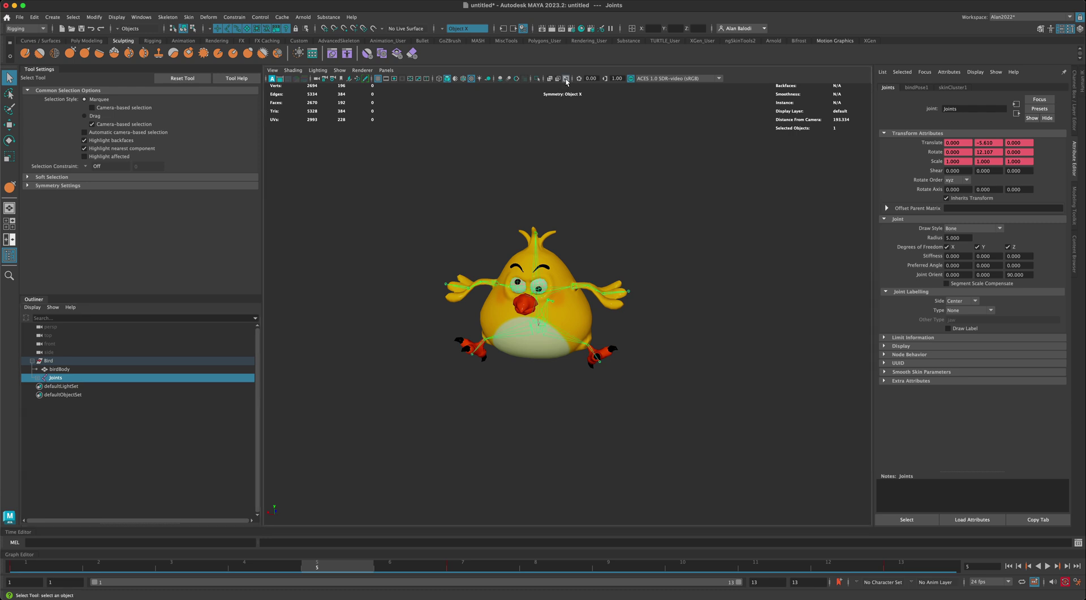
pyautogui.keyDown('alt'); pyautogui.moveTo(692, 311); pyautogui.dragTo(730, 349); pyautogui.keyUp('alt')
pyautogui.click(1047, 566)
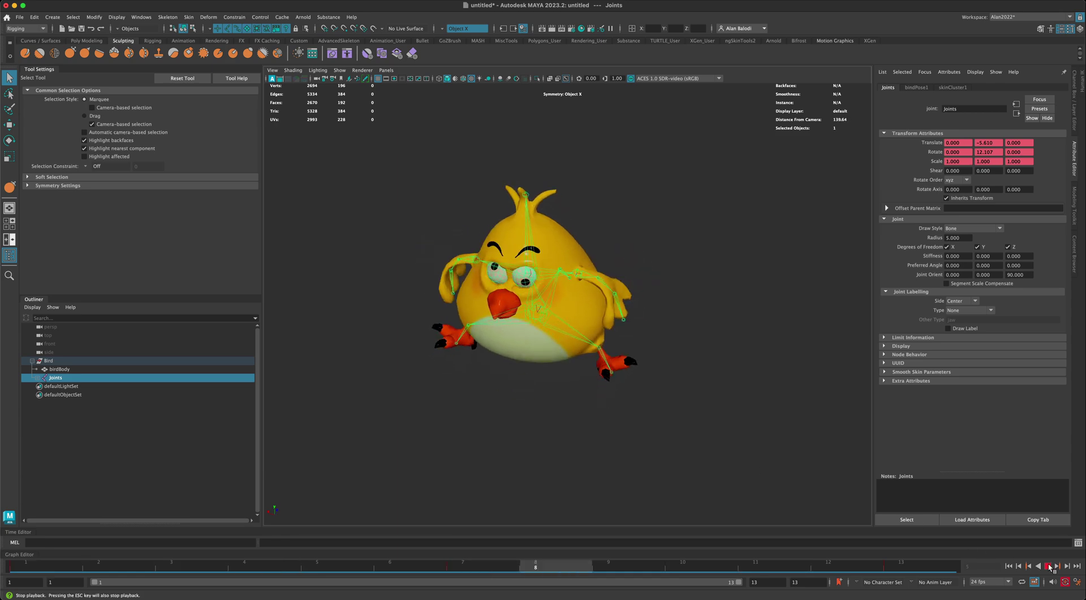
pyautogui.press('Escape')
# Inspect birdBody, the Bird group and Joints in the Outliner, orbiting around the bird.
pyautogui.click(59, 369)
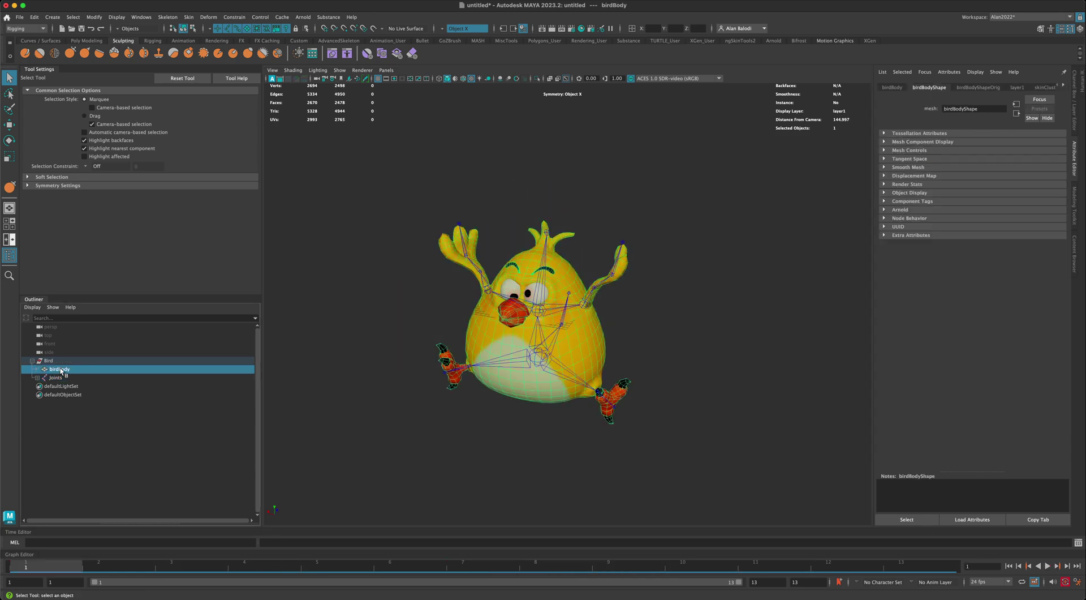
pyautogui.moveTo(400, 416)
pyautogui.keyDown('alt'); pyautogui.mouseDown()
pyautogui.moveTo(405, 409)
pyautogui.moveTo(400, 426)
pyautogui.moveTo(568, 409)
pyautogui.moveTo(698, 436)
pyautogui.moveTo(716, 421)
pyautogui.moveTo(387, 421)
pyautogui.mouseUp(); pyautogui.keyUp('alt')
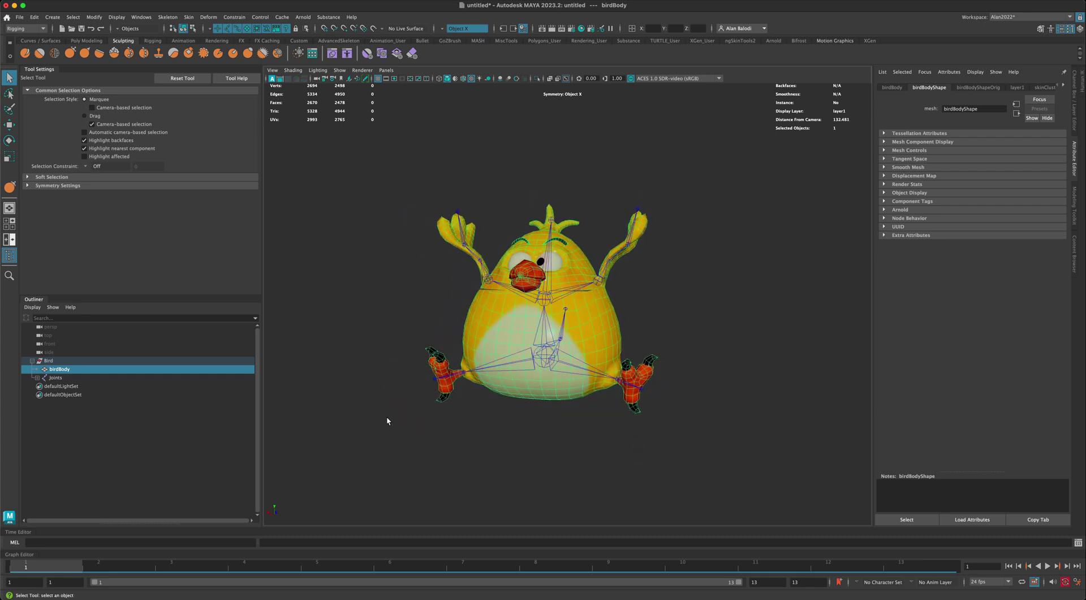
pyautogui.click(49, 361)
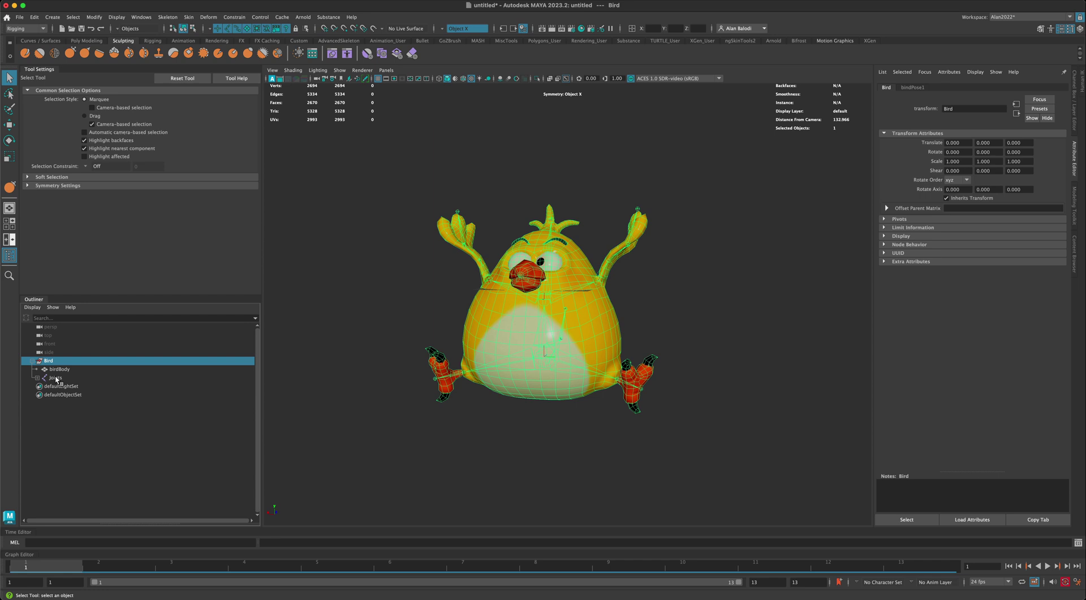
pyautogui.click(58, 369)
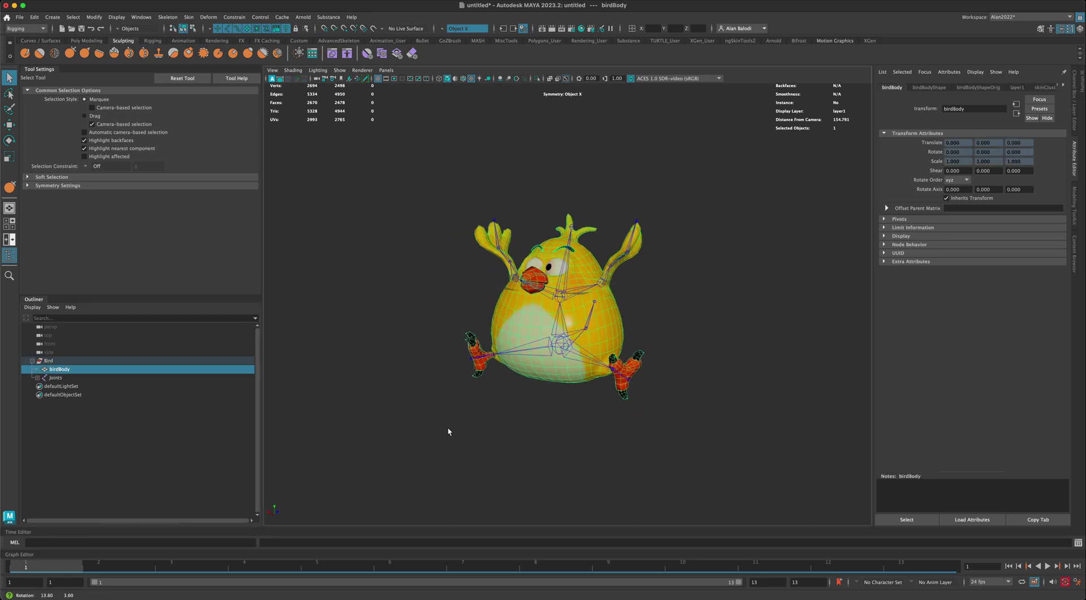
pyautogui.moveTo(468, 439)
pyautogui.keyDown('alt'); pyautogui.mouseDown(button='right')
pyautogui.moveTo(446, 441)
pyautogui.moveTo(473, 447)
pyautogui.mouseUp(button='right'); pyautogui.keyUp('alt')
pyautogui.click(473, 442)
pyautogui.moveTo(473, 443)
pyautogui.keyDown('alt'); pyautogui.mouseDown()
pyautogui.moveTo(504, 446)
pyautogui.moveTo(492, 446)
pyautogui.mouseUp(); pyautogui.keyUp('alt')
pyautogui.keyDown('alt'); pyautogui.moveTo(492, 447); pyautogui.dragTo(513, 452, button='right'); pyautogui.keyUp('alt')
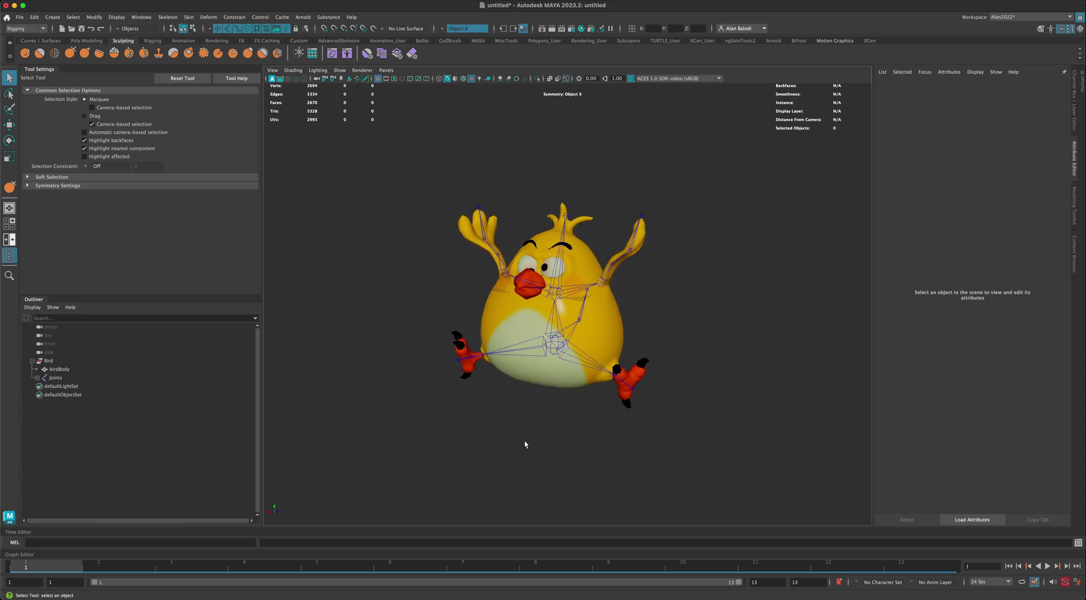
pyautogui.click(55, 378)
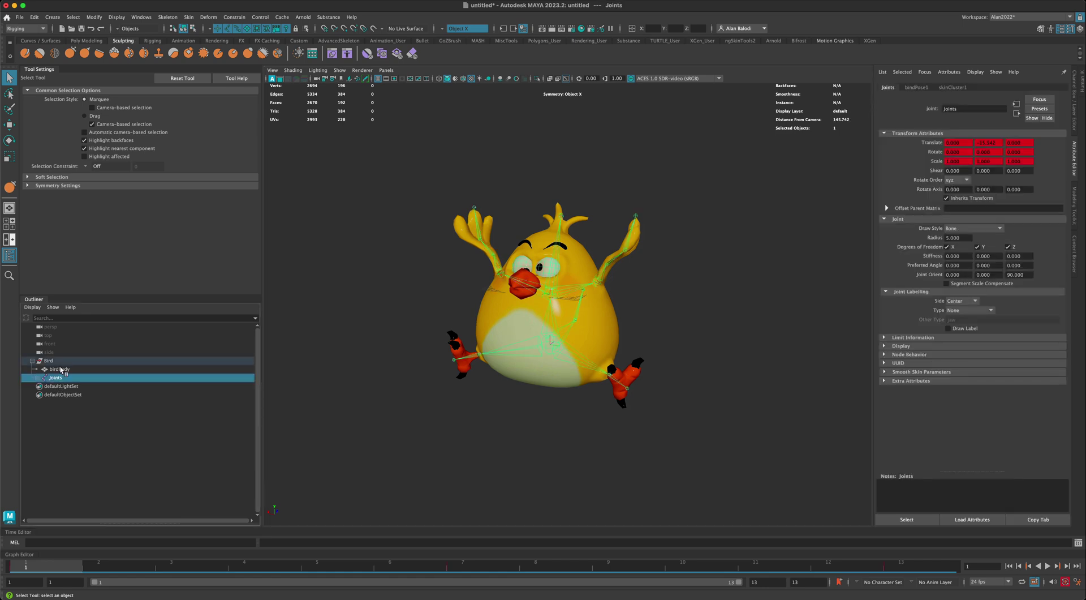
pyautogui.click(59, 368)
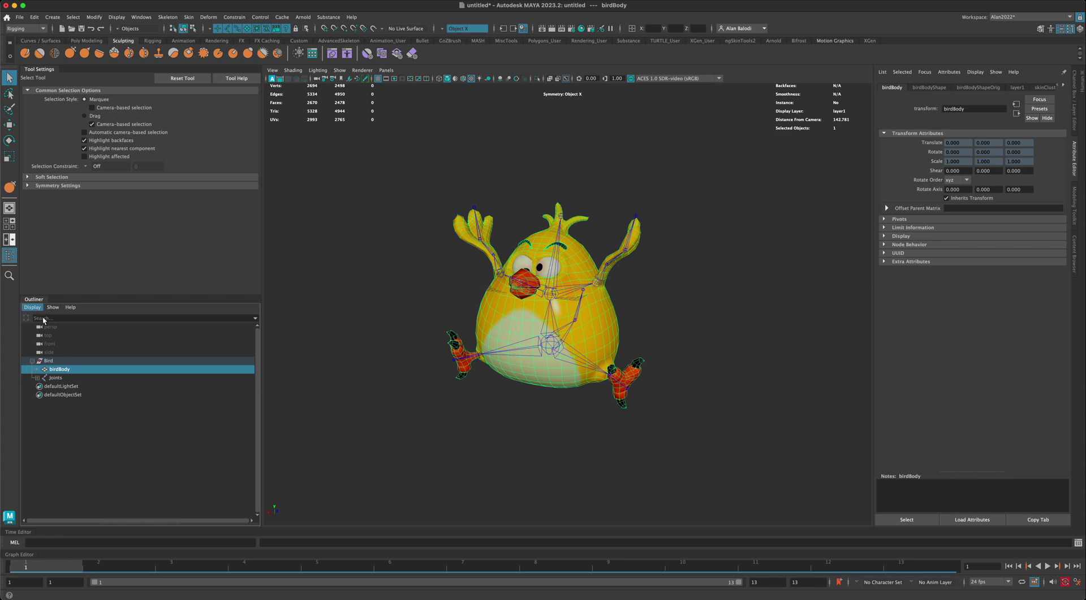
# Rename the Bird group to FatBird, collapse its hierarchy and reselect it.
pyautogui.keyDown('ctrl'); pyautogui.click(55, 378); pyautogui.keyUp('ctrl')
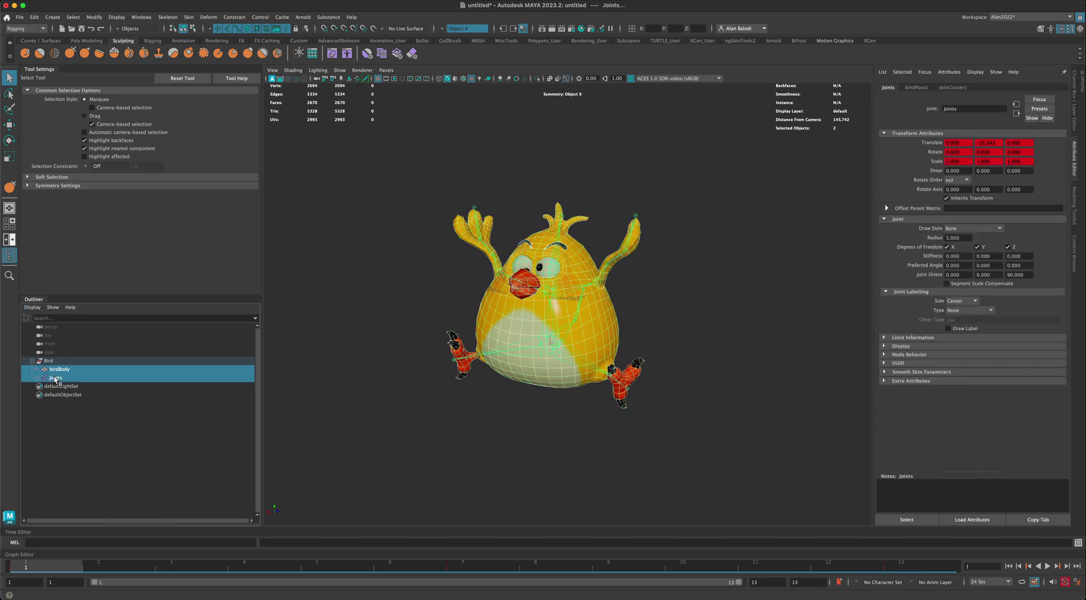
pyautogui.click(46, 361)
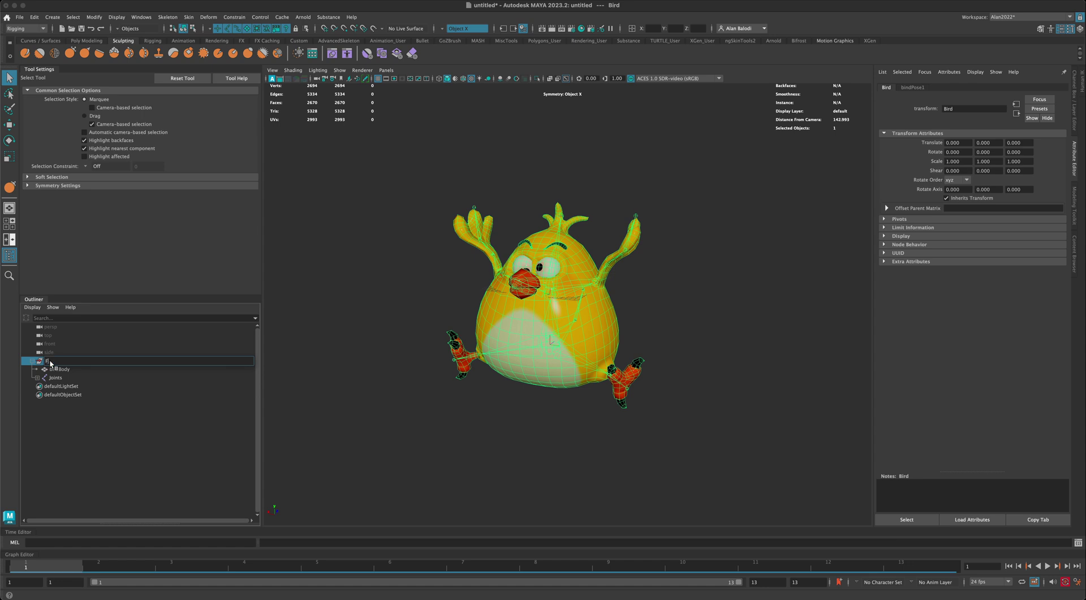
pyautogui.press('Return')
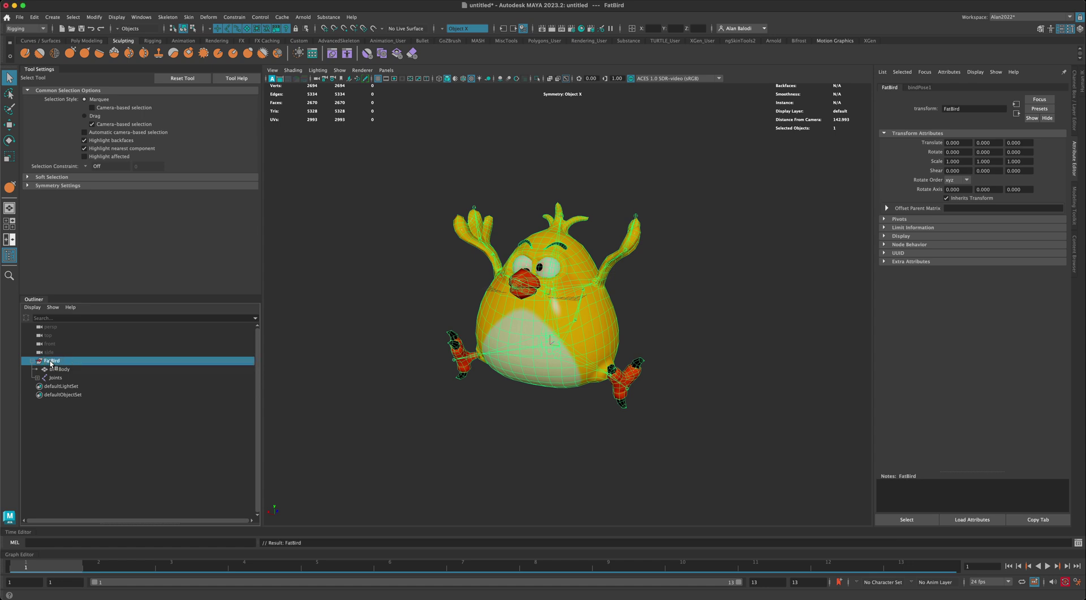
pyautogui.click(71, 431)
pyautogui.keyDown('alt'); pyautogui.moveTo(427, 408); pyautogui.dragTo(461, 391); pyautogui.keyUp('alt')
pyautogui.click(32, 360)
pyautogui.click(51, 361)
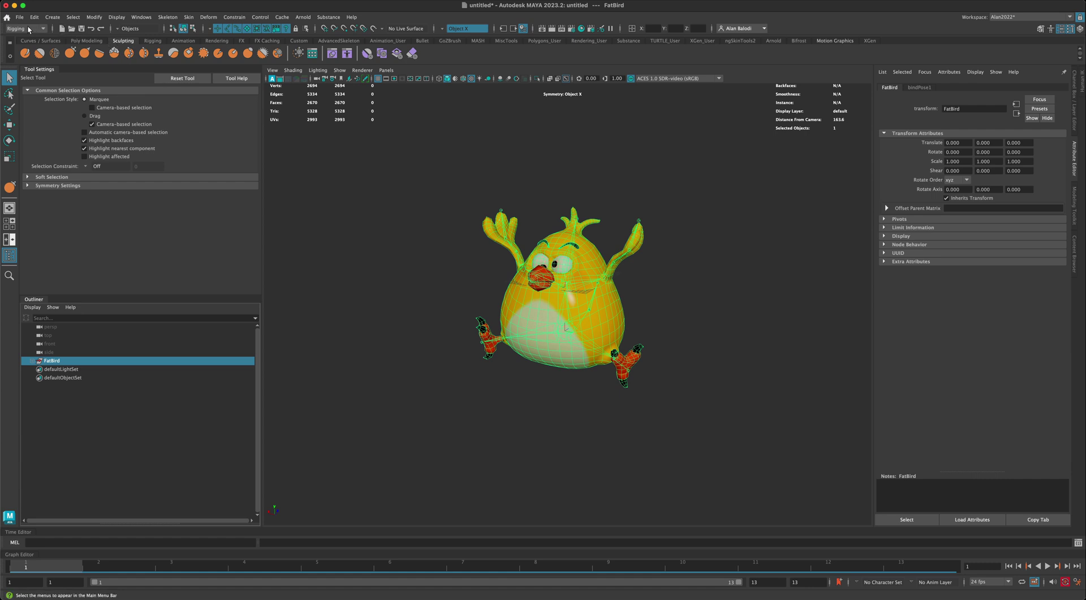
# Create a new locator, locator1, from the Create menu.
pyautogui.click(53, 17)
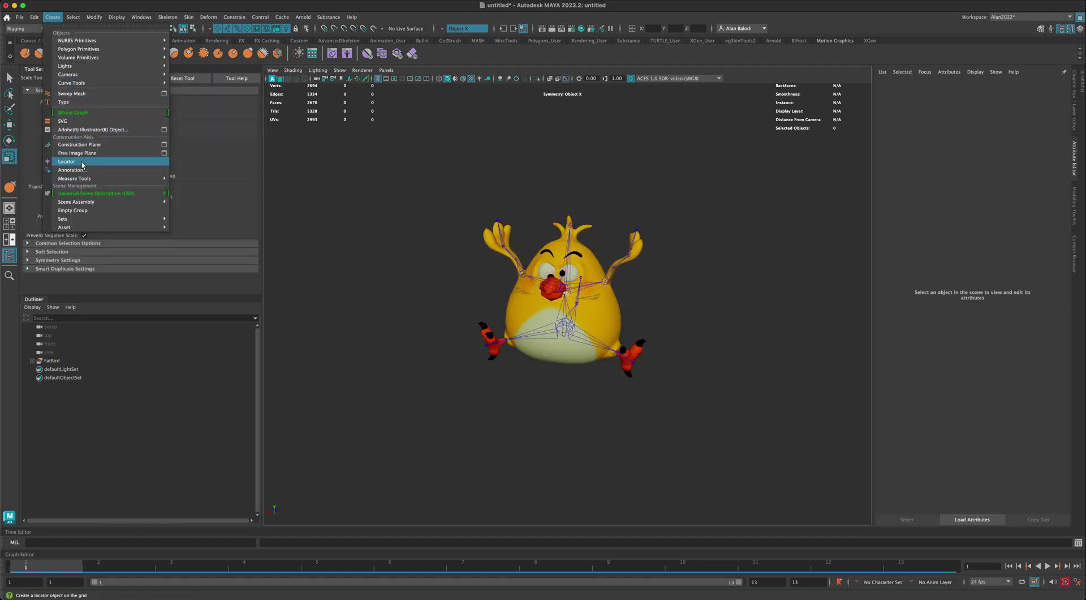
pyautogui.click(83, 163)
pyautogui.keyDown('alt'); pyautogui.moveTo(511, 373); pyautogui.dragTo(601, 405); pyautogui.keyUp('alt')
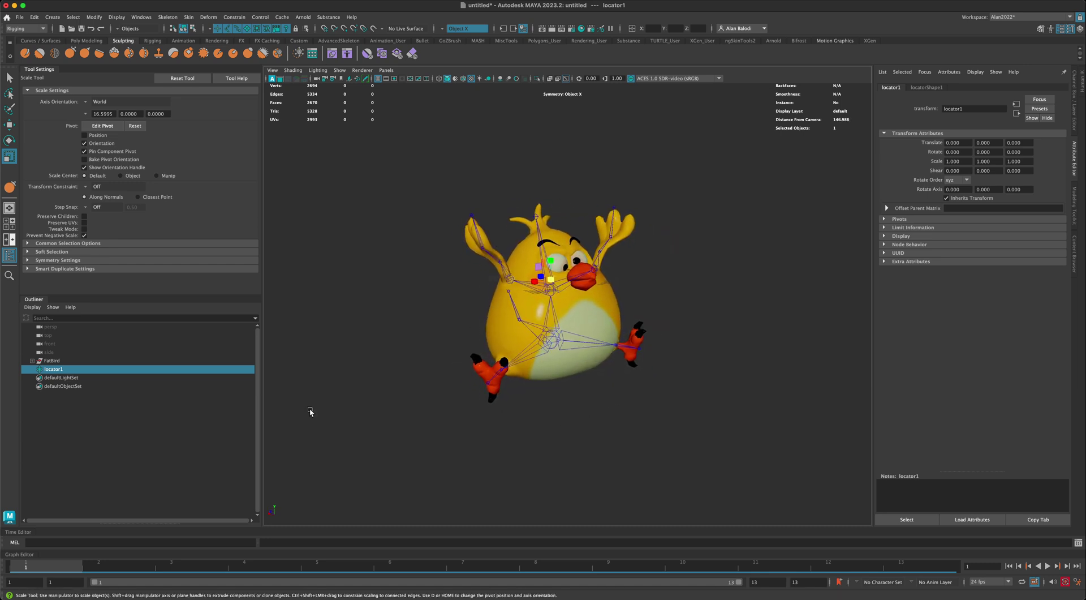
# Parent FatBird under locator1, undo the accidental move, and expand locator1.
pyautogui.click(52, 361)
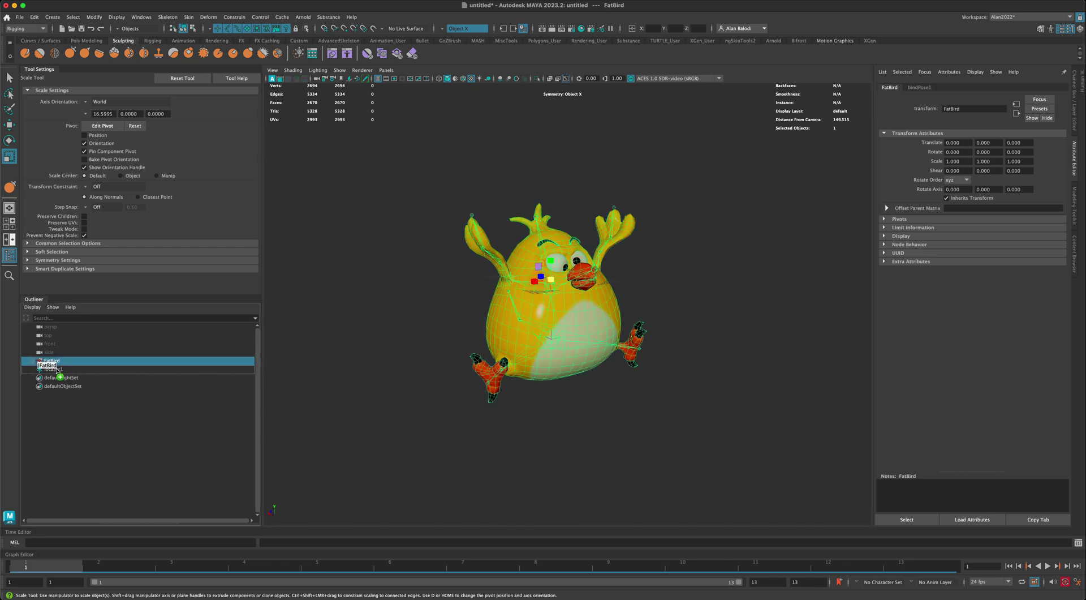
pyautogui.moveTo(56, 368); pyautogui.dragTo(57, 369)
pyautogui.keyDown('alt'); pyautogui.moveTo(417, 354); pyautogui.dragTo(417, 354); pyautogui.keyUp('alt')
pyautogui.click(9, 126)
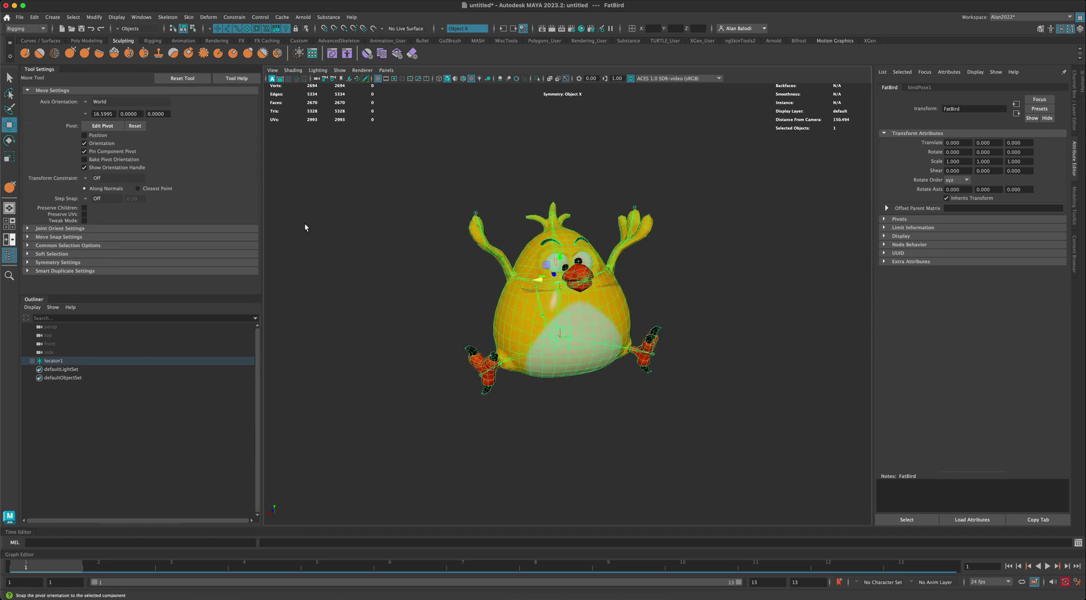
pyautogui.keyDown('alt'); pyautogui.moveTo(306, 225); pyautogui.dragTo(364, 274); pyautogui.keyUp('alt')
pyautogui.keyDown('alt'); pyautogui.moveTo(452, 331); pyautogui.dragTo(649, 250); pyautogui.keyUp('alt')
pyautogui.hotkey('ctrl', 'z')
pyautogui.keyDown('alt'); pyautogui.moveTo(558, 288); pyautogui.dragTo(317, 334); pyautogui.keyUp('alt')
pyautogui.click(31, 361)
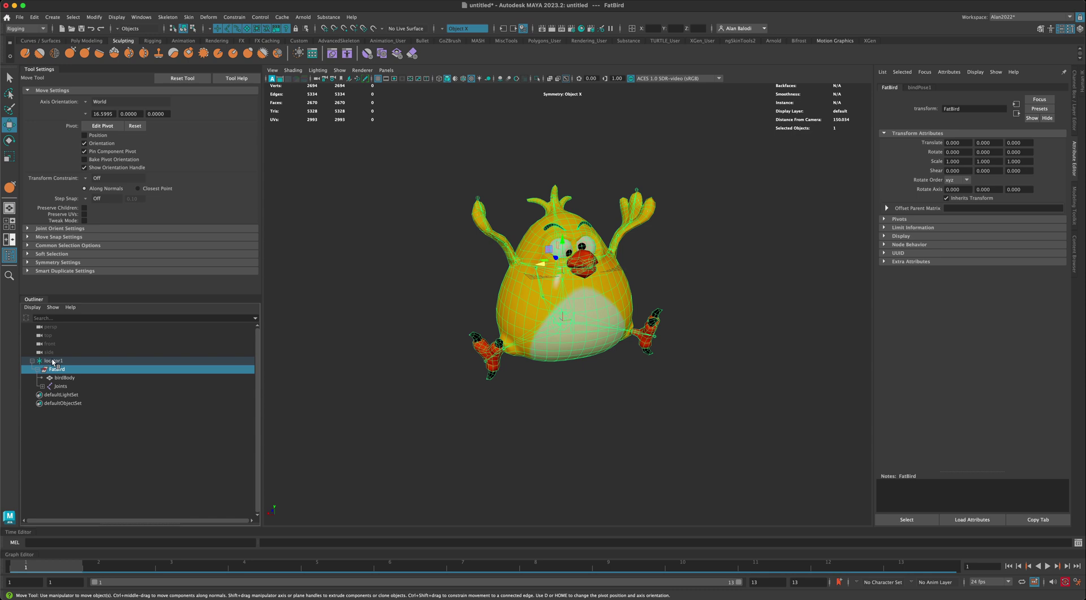
pyautogui.click(52, 363)
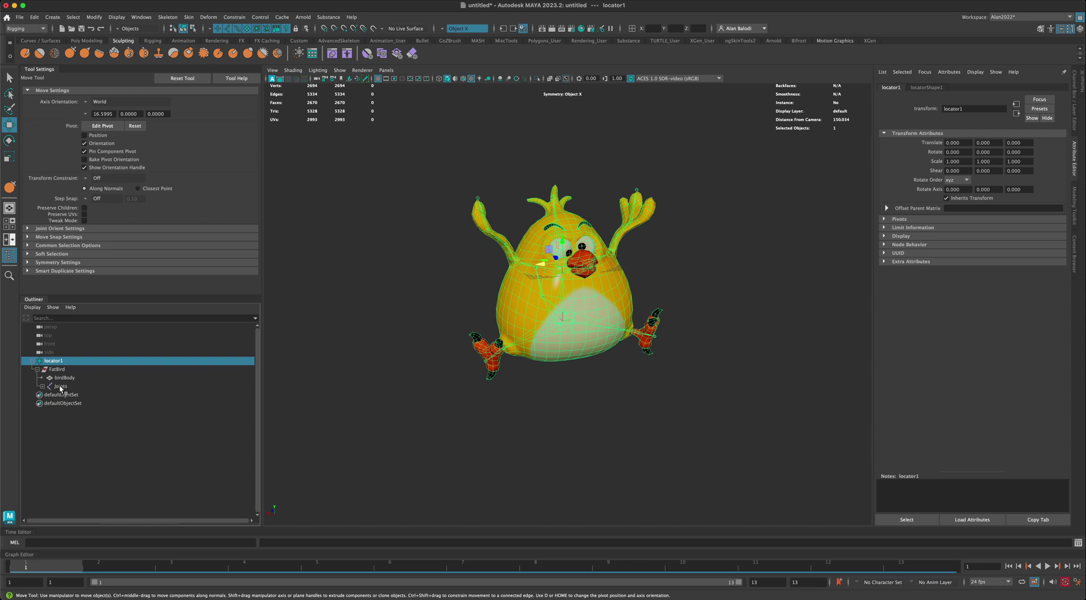
# Drag birdBody out of locator1|FatBird to the top level, then reselect locator1.
pyautogui.click(60, 378)
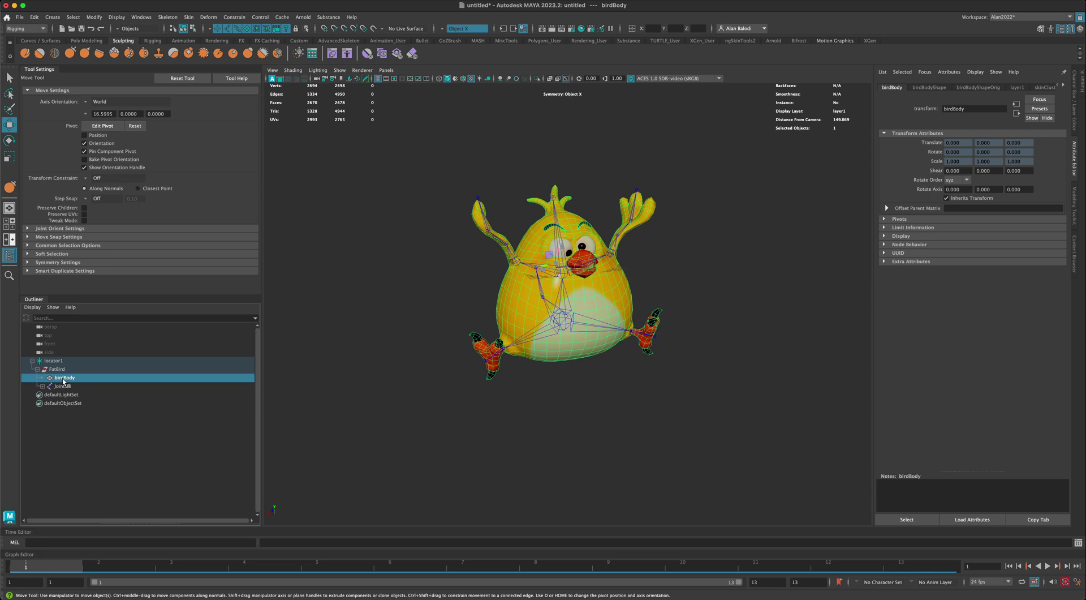
pyautogui.moveTo(63, 382); pyautogui.dragTo(68, 359)
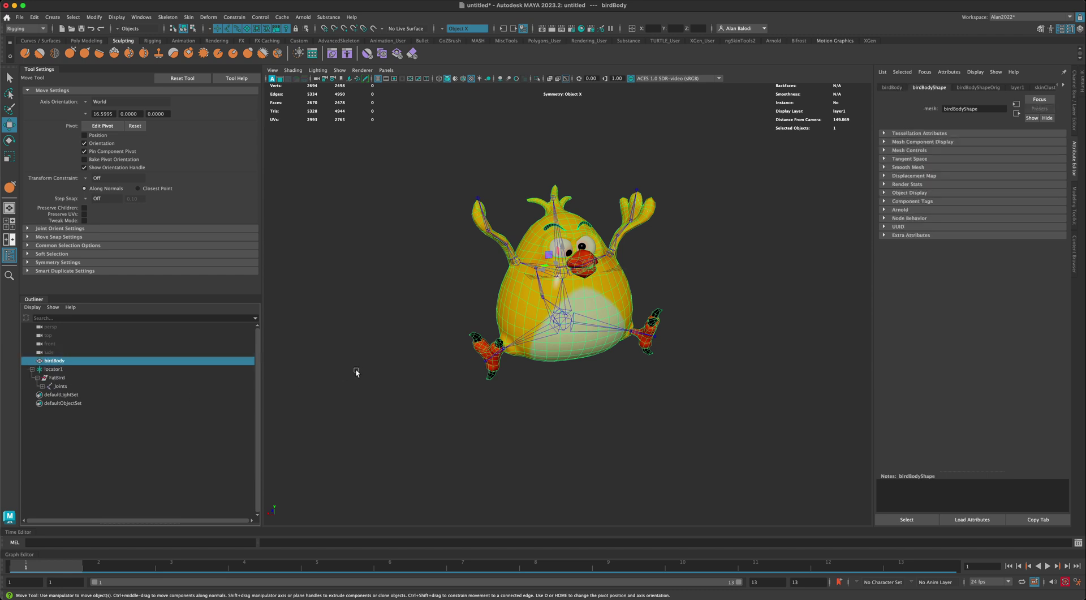
pyautogui.click(54, 369)
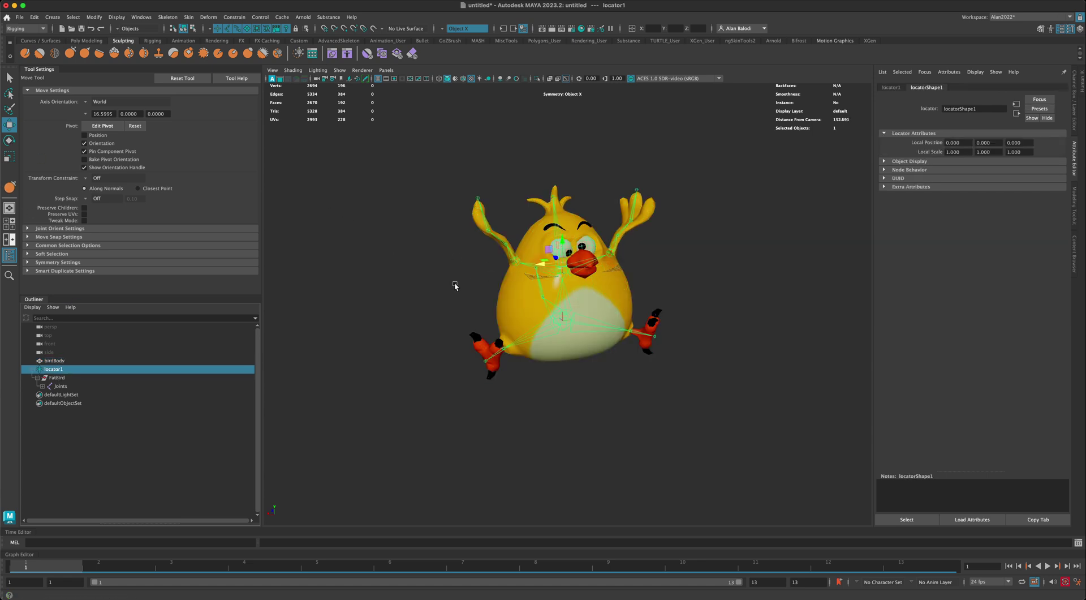
pyautogui.keyDown('alt'); pyautogui.moveTo(456, 286); pyautogui.dragTo(628, 254); pyautogui.keyUp('alt')
# Play the flap animation twice, stopping each time with Esc.
pyautogui.click(1048, 566)
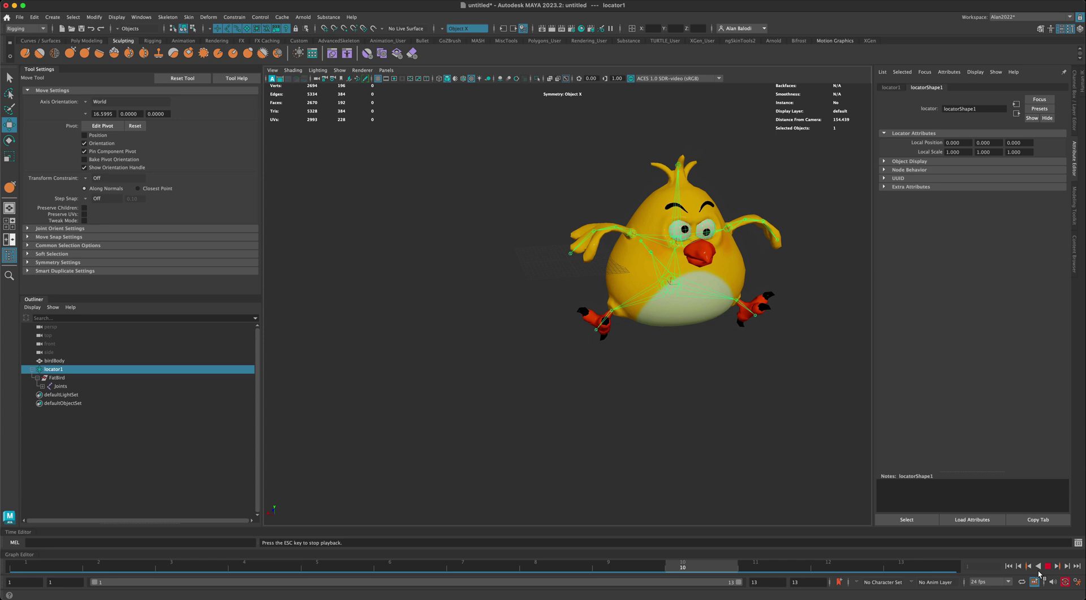
pyautogui.press('Escape')
pyautogui.moveTo(742, 391)
pyautogui.keyDown('alt'); pyautogui.mouseDown()
pyautogui.moveTo(758, 419)
pyautogui.moveTo(601, 254)
pyautogui.moveTo(758, 428)
pyautogui.moveTo(753, 398)
pyautogui.mouseUp(); pyautogui.keyUp('alt')
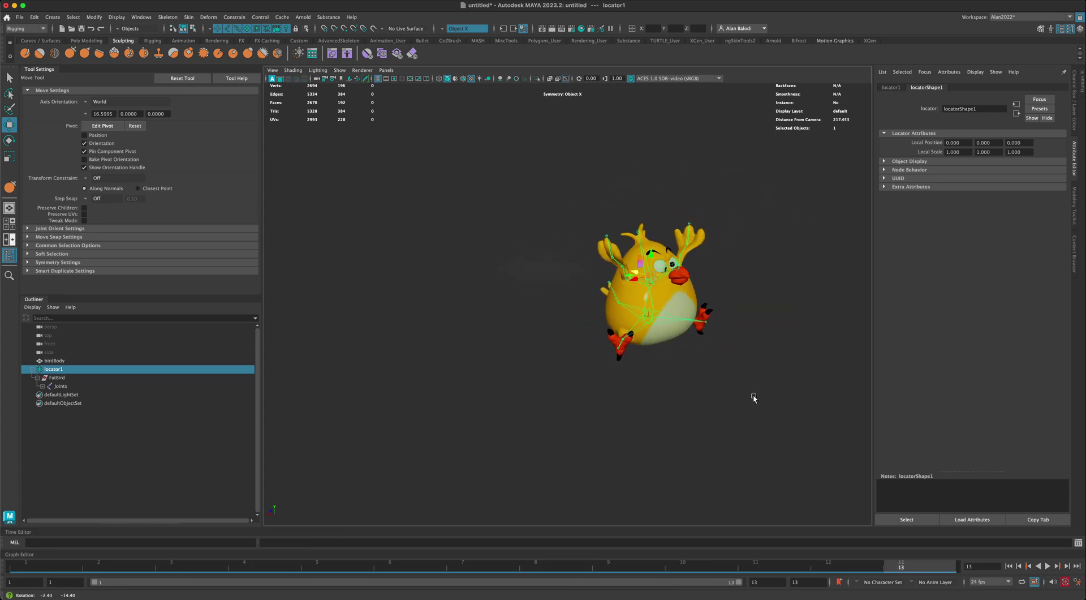
pyautogui.click(1047, 565)
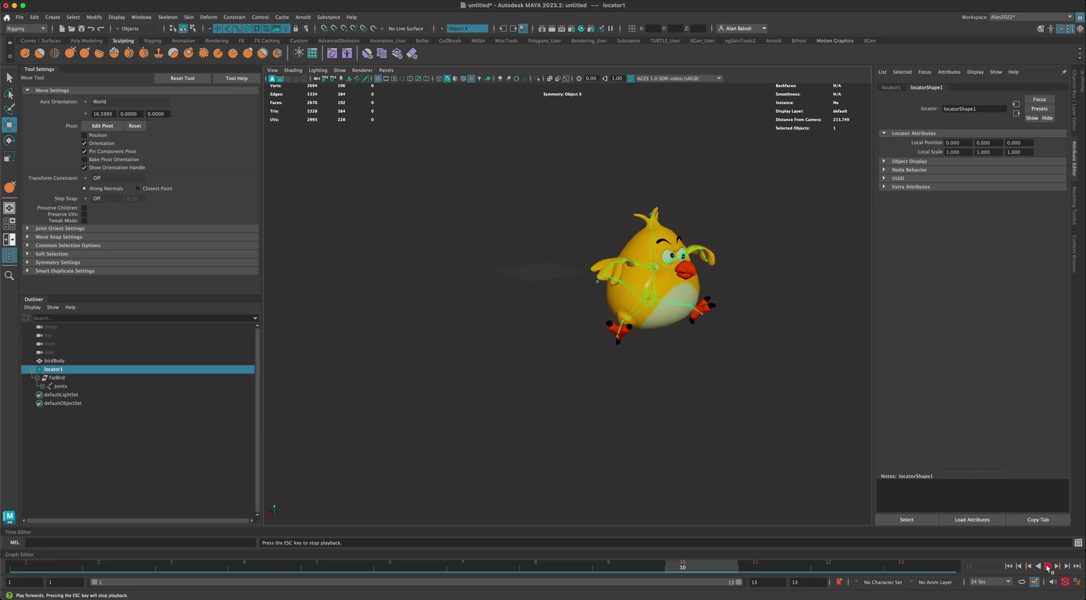
pyautogui.press('Escape')
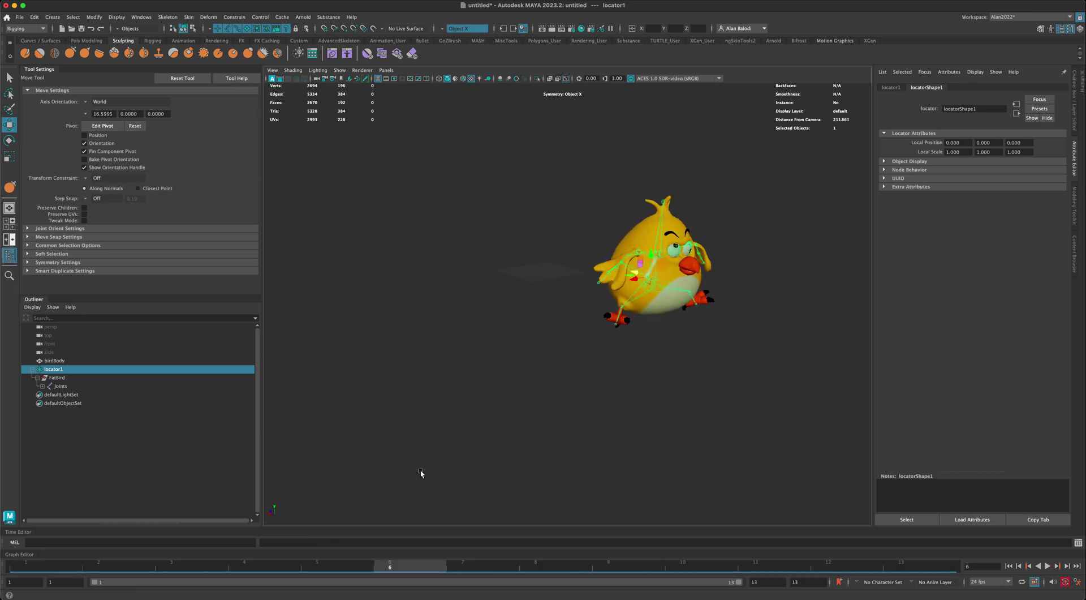
# Select birdBody then locator1, and orbit and pan around the bird rig.
pyautogui.click(54, 361)
pyautogui.click(52, 369)
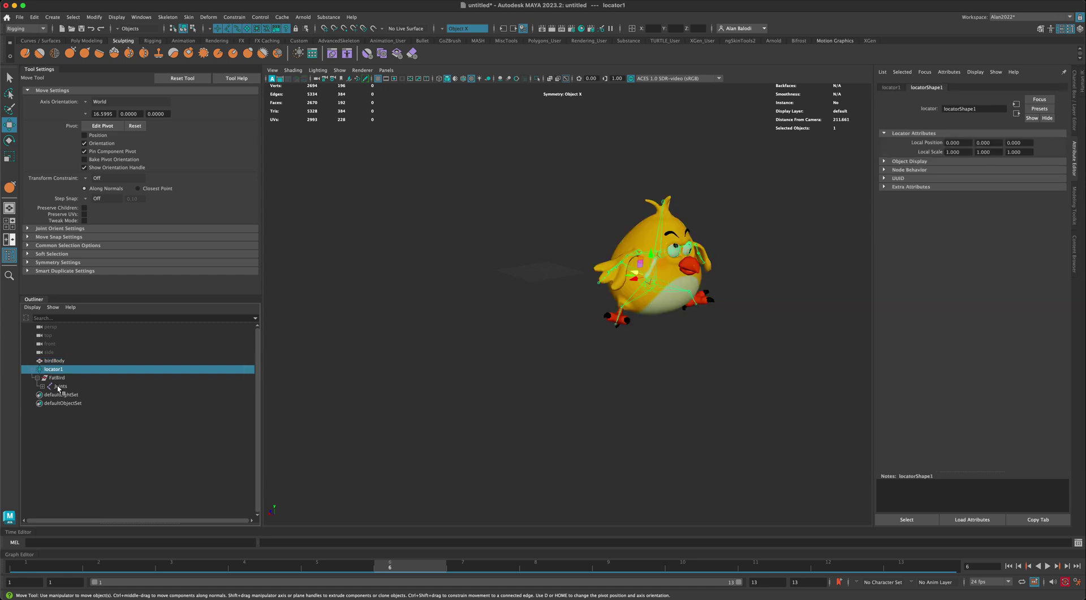
pyautogui.keyDown('alt'); pyautogui.moveTo(614, 346); pyautogui.dragTo(589, 368); pyautogui.keyUp('alt')
pyautogui.keyDown('alt'); pyautogui.moveTo(589, 369); pyautogui.dragTo(566, 395, button='middle'); pyautogui.keyUp('alt')
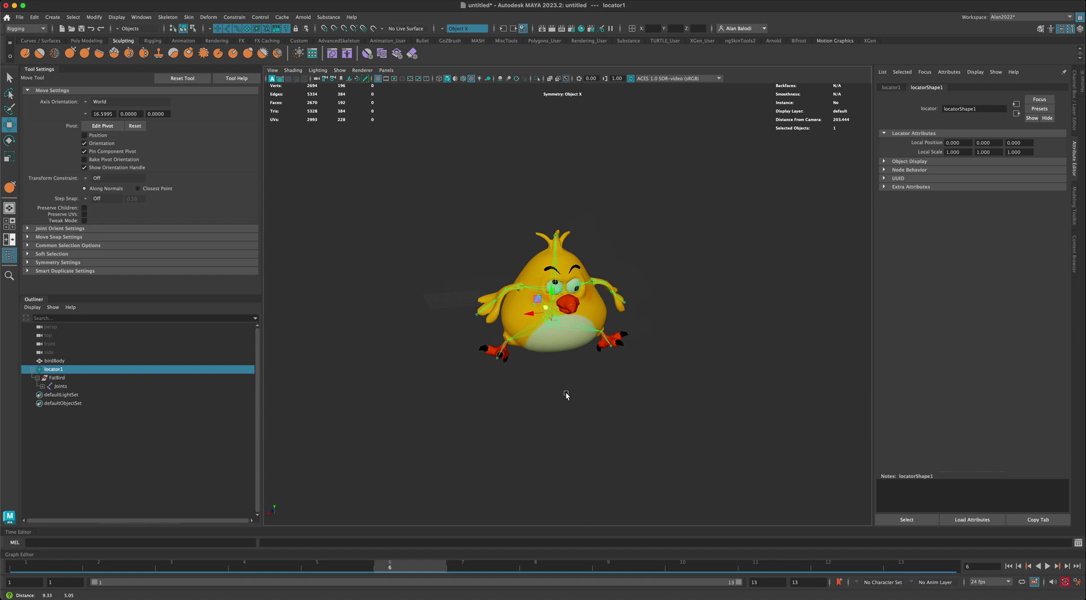
pyautogui.moveTo(567, 395)
pyautogui.keyDown('alt'); pyautogui.mouseDown()
pyautogui.moveTo(538, 389)
pyautogui.moveTo(582, 392)
pyautogui.mouseUp(); pyautogui.keyUp('alt')
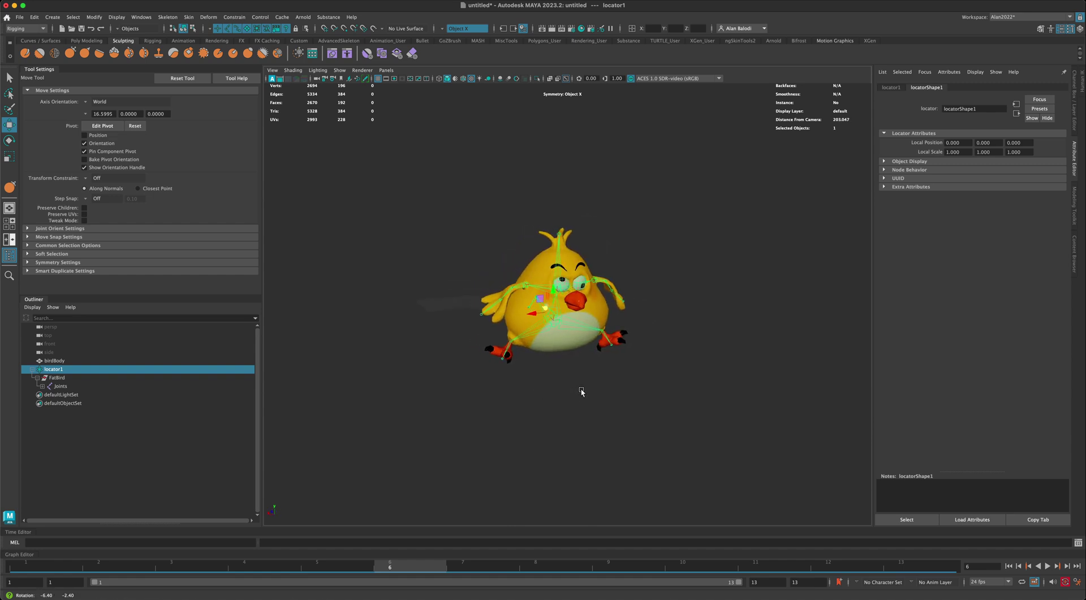
pyautogui.keyDown('alt'); pyautogui.moveTo(581, 391); pyautogui.dragTo(593, 392, button='middle'); pyautogui.keyUp('alt')
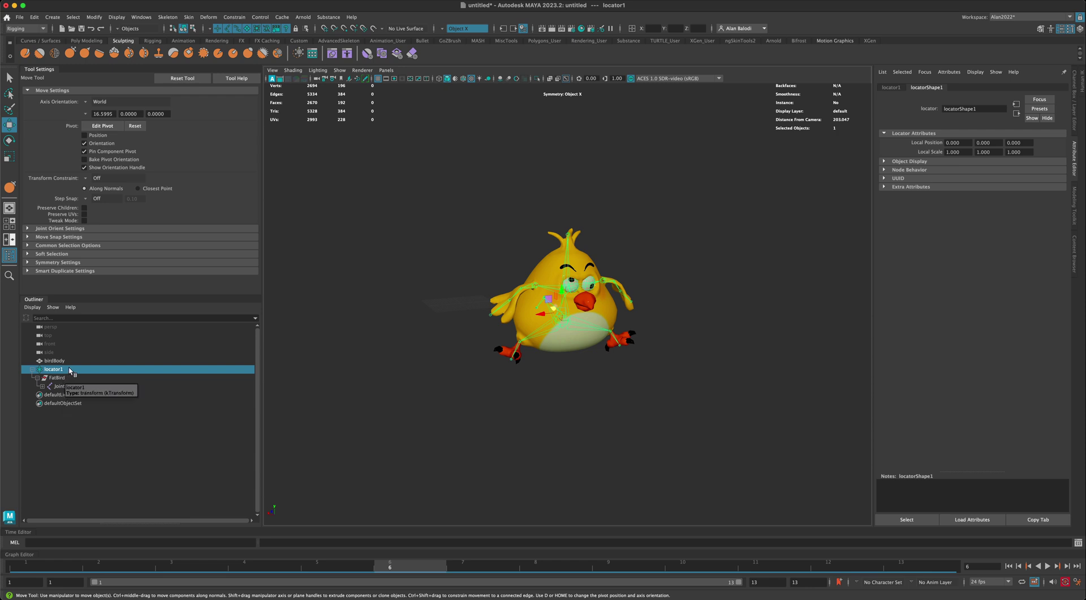
pyautogui.scroll(5, 447, 385)
pyautogui.moveTo(451, 390)
pyautogui.keyDown('alt'); pyautogui.mouseDown()
pyautogui.moveTo(424, 381)
pyautogui.moveTo(432, 388)
pyautogui.mouseUp(); pyautogui.keyUp('alt')
# Scale locator1 and the bird rig uniformly to 0.248, showing its channel values.
pyautogui.click(15, 159)
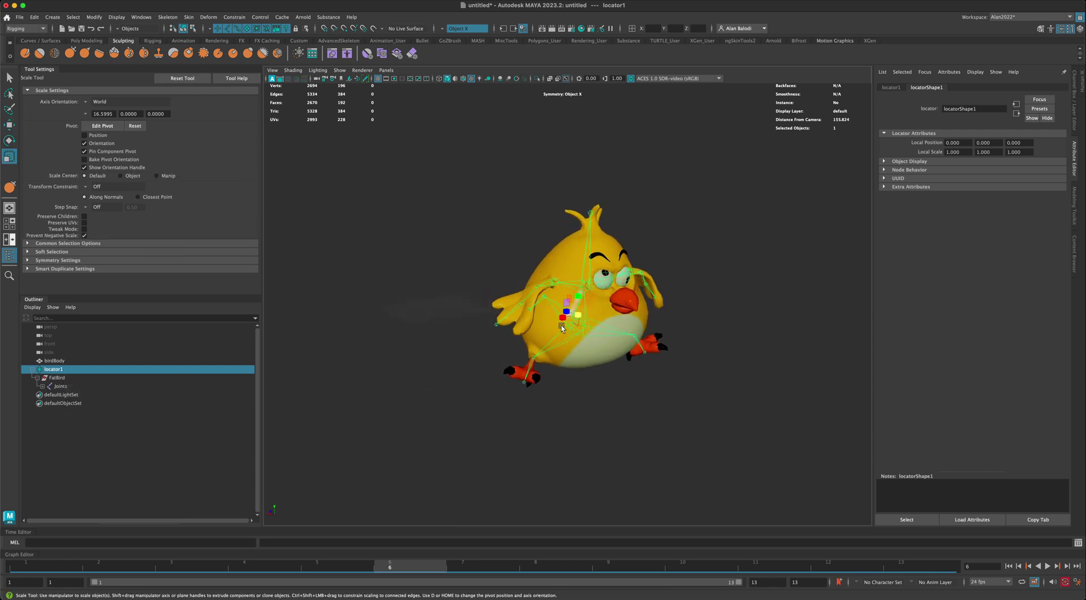
pyautogui.moveTo(578, 317); pyautogui.dragTo(494, 359)
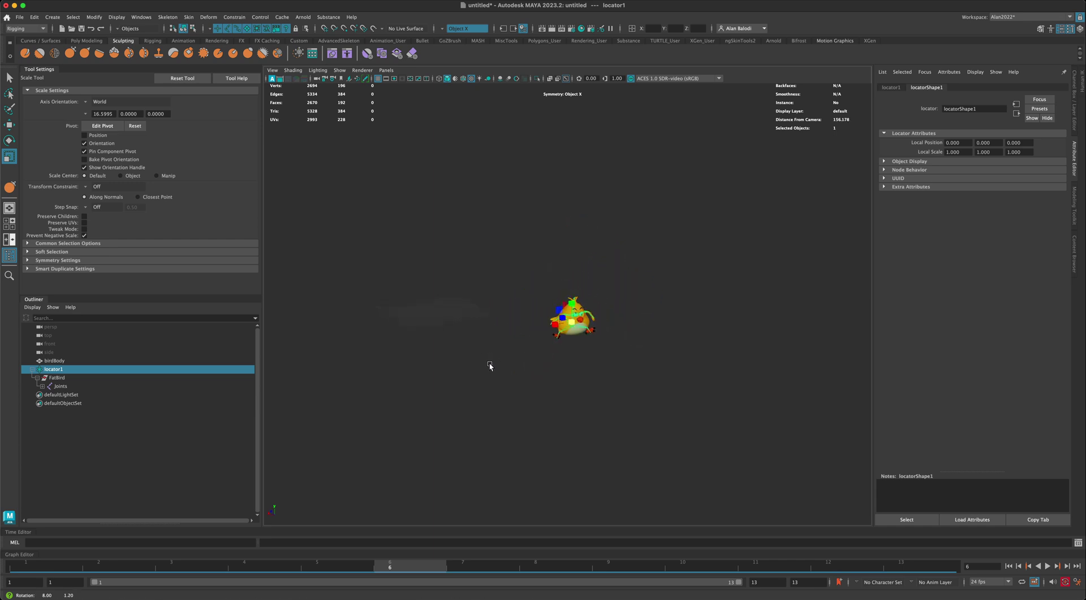
pyautogui.click(1076, 120)
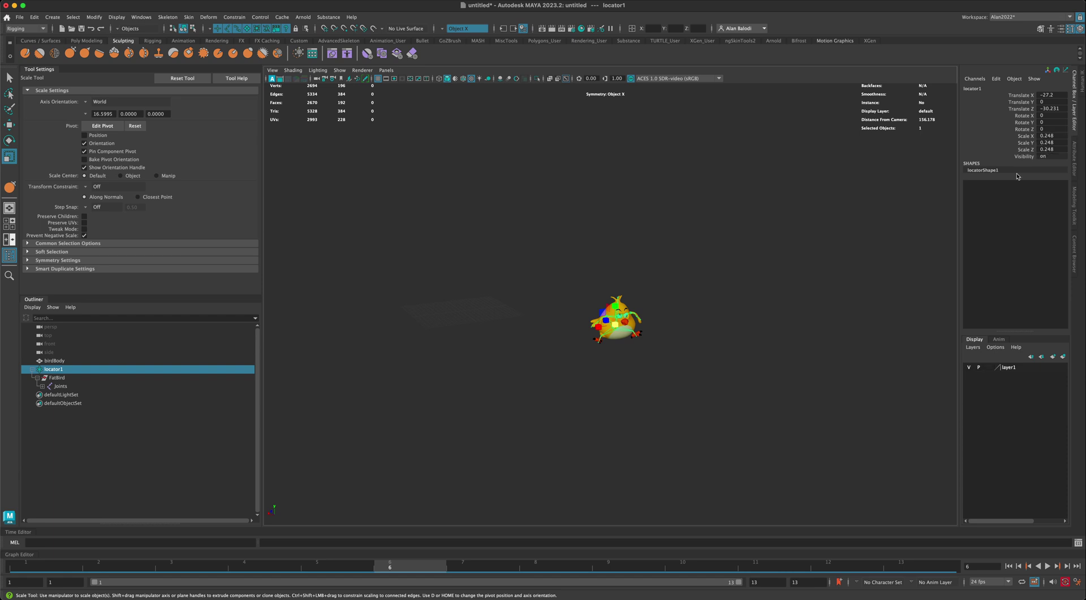
pyautogui.scroll(3, 894, 230)
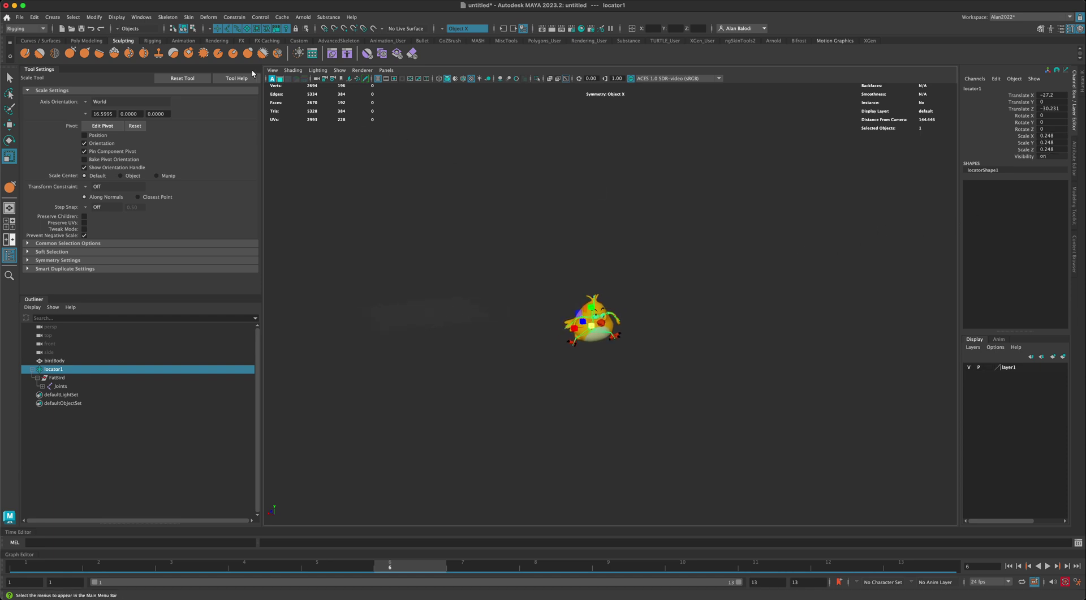
# Attempt Modify > Freeze Transformations on locator1 from the Modeling menu set.
pyautogui.click(86, 41)
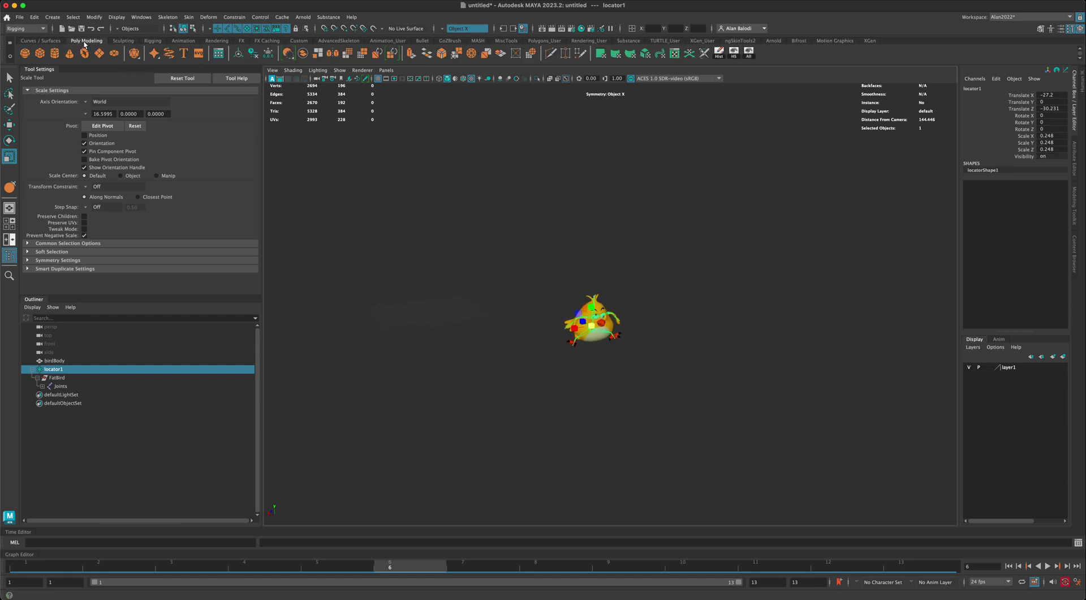
pyautogui.click(268, 57)
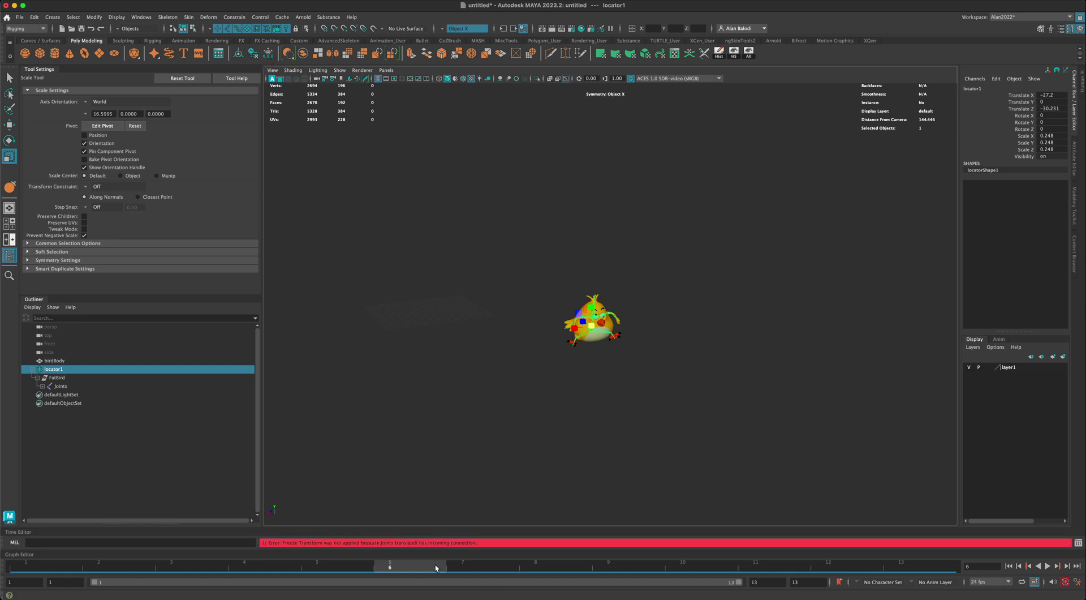
pyautogui.keyDown('alt'); pyautogui.moveTo(451, 546); pyautogui.dragTo(568, 427); pyautogui.keyUp('alt')
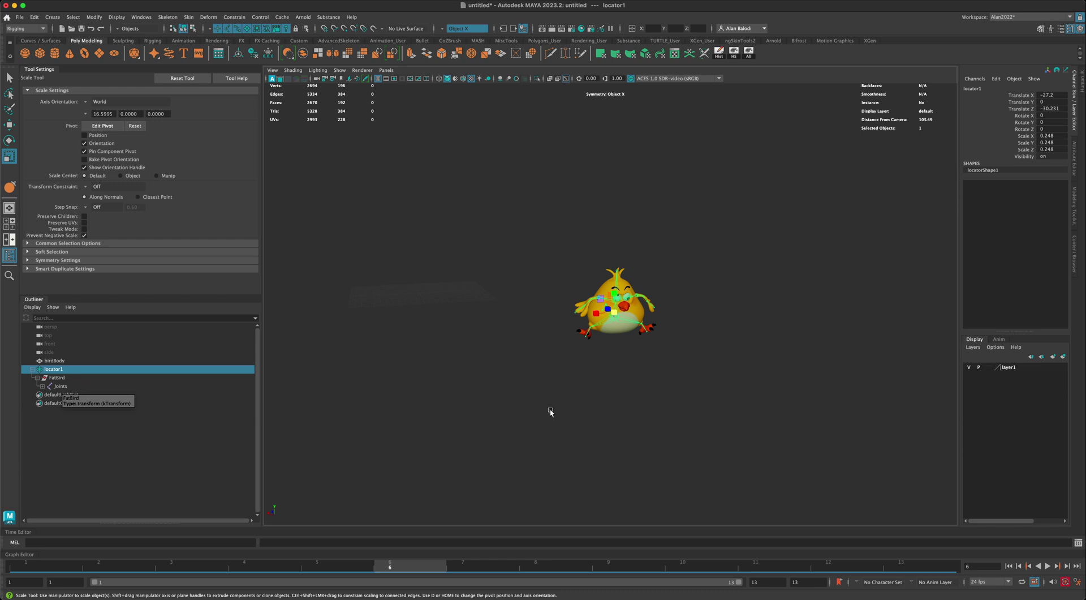
# Select locator1 in the Outliner and orbit around the shrunken bird from several angles.
pyautogui.keyDown('alt'); pyautogui.moveTo(551, 411); pyautogui.dragTo(574, 343); pyautogui.keyUp('alt')
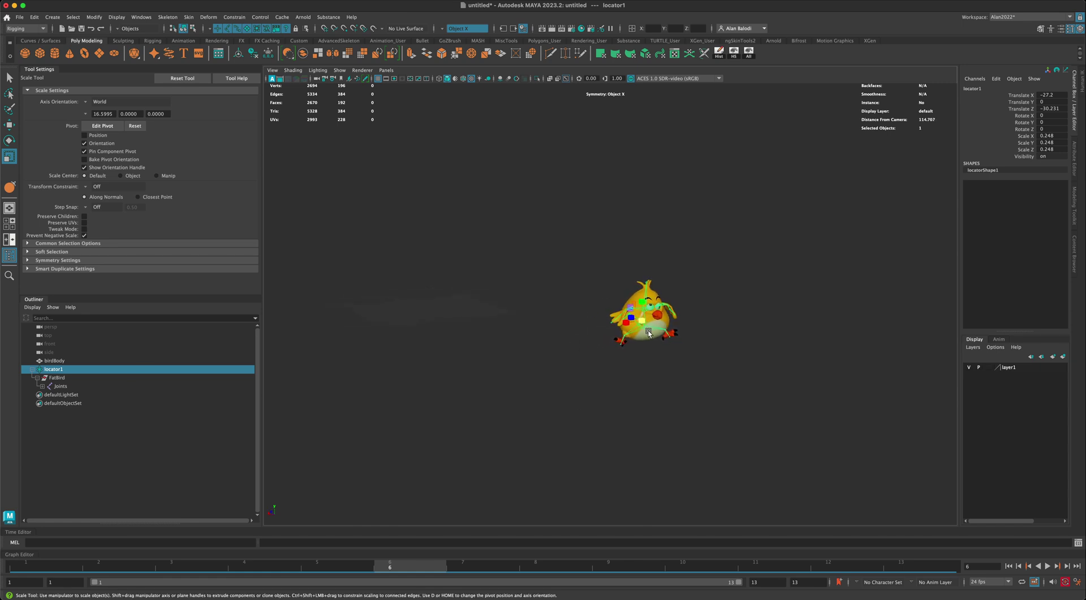
pyautogui.keyDown('alt'); pyautogui.moveTo(515, 396); pyautogui.dragTo(694, 407); pyautogui.keyUp('alt')
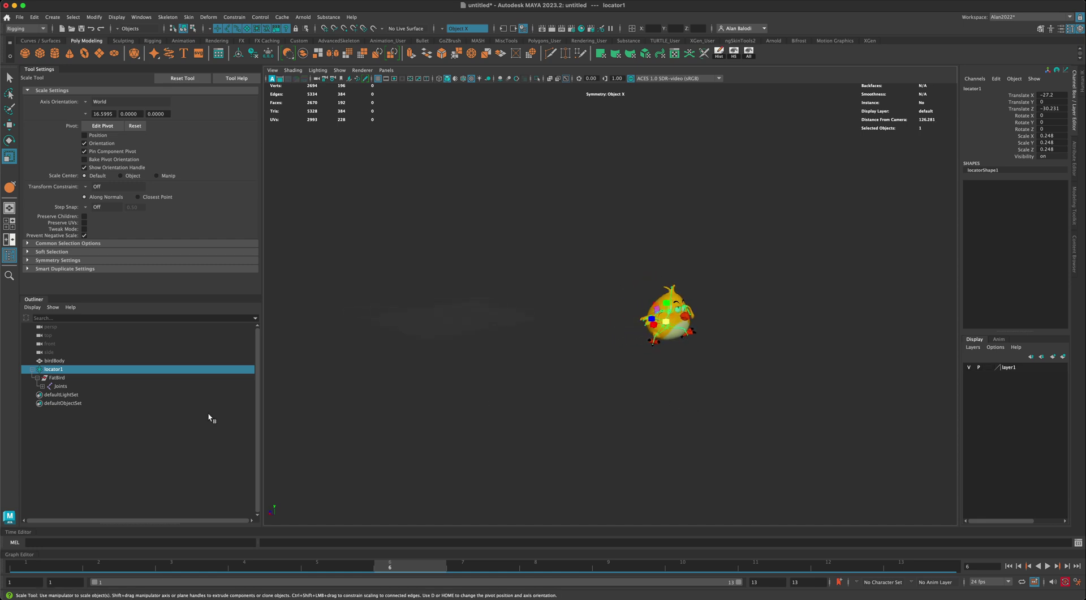
pyautogui.click(60, 385)
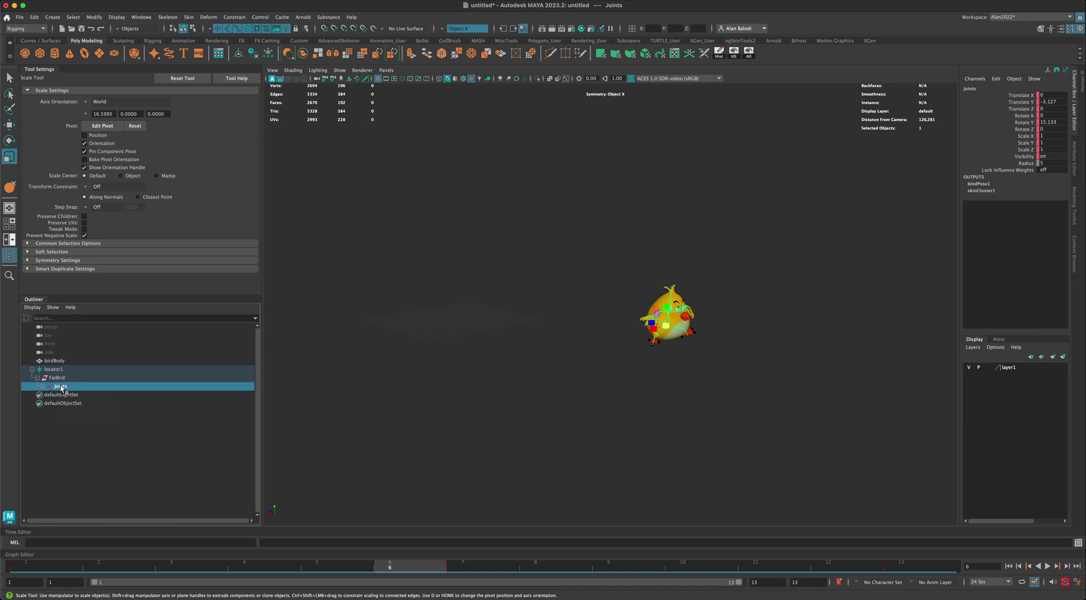
pyautogui.click(61, 378)
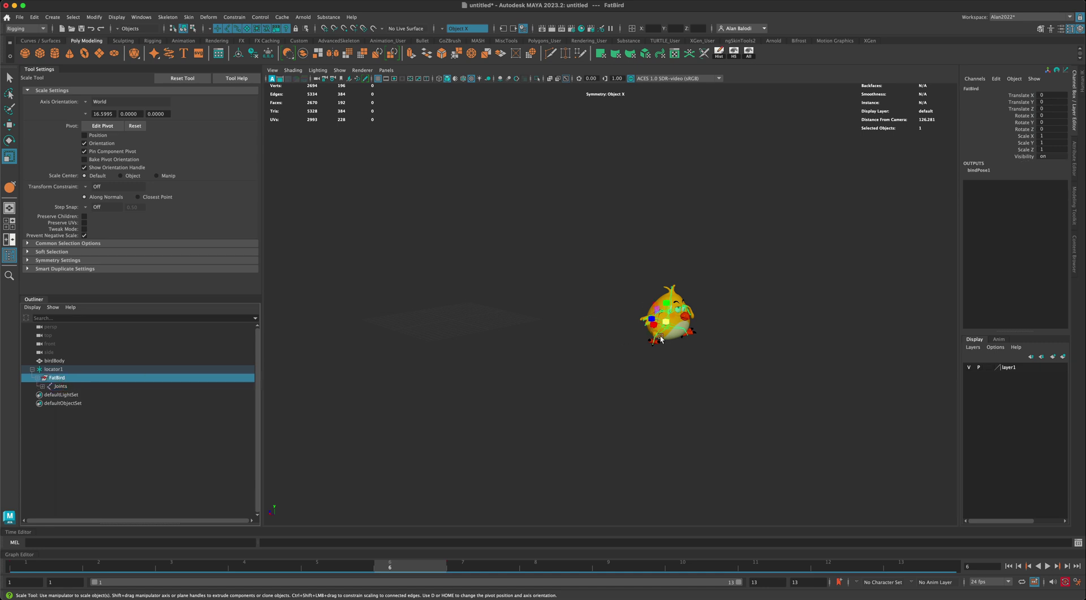
pyautogui.keyDown('alt'); pyautogui.moveTo(660, 338); pyautogui.dragTo(446, 380); pyautogui.keyUp('alt')
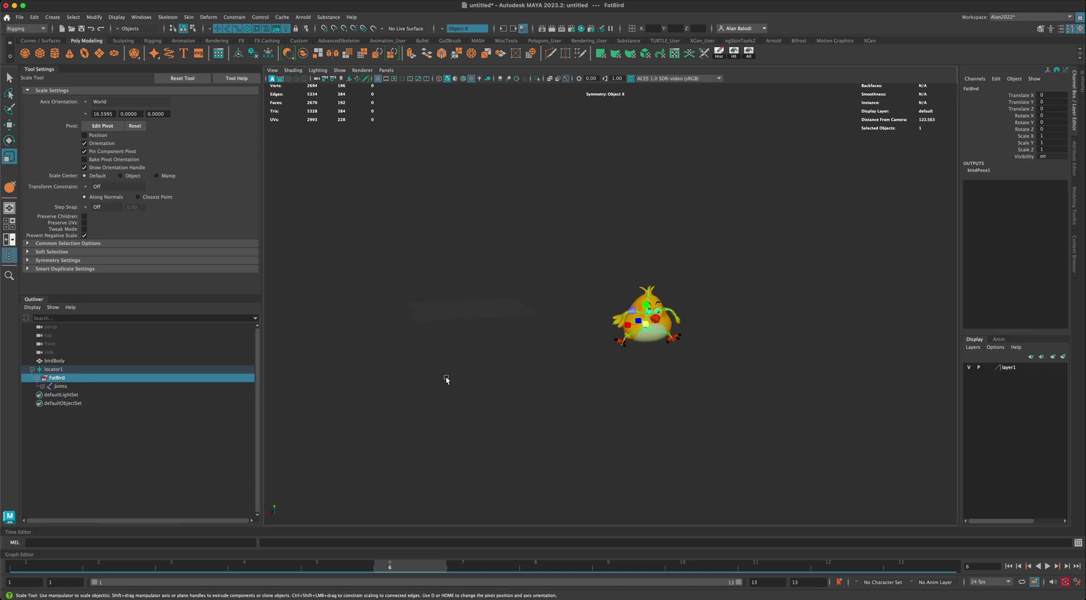
pyautogui.click(54, 369)
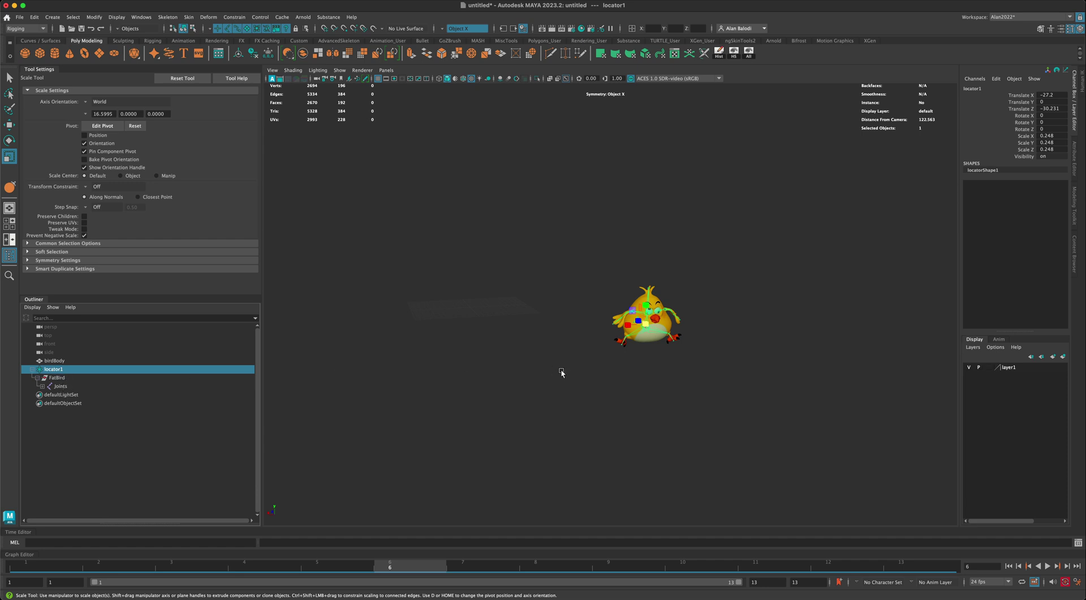
pyautogui.keyDown('alt'); pyautogui.moveTo(562, 372); pyautogui.dragTo(680, 320); pyautogui.keyUp('alt')
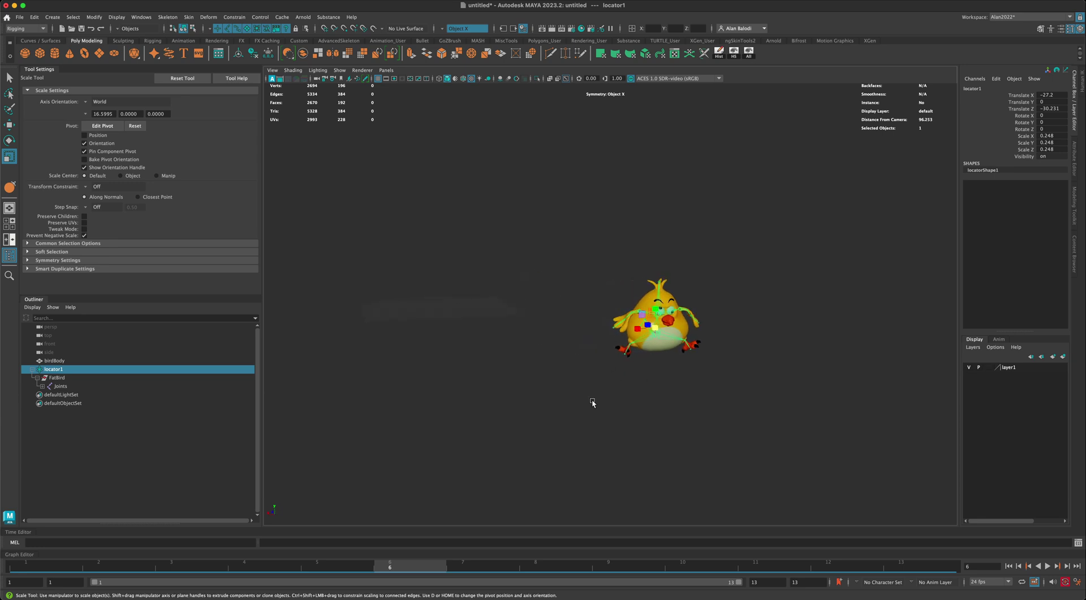
pyautogui.keyDown('alt'); pyautogui.moveTo(592, 403); pyautogui.dragTo(658, 342); pyautogui.keyUp('alt')
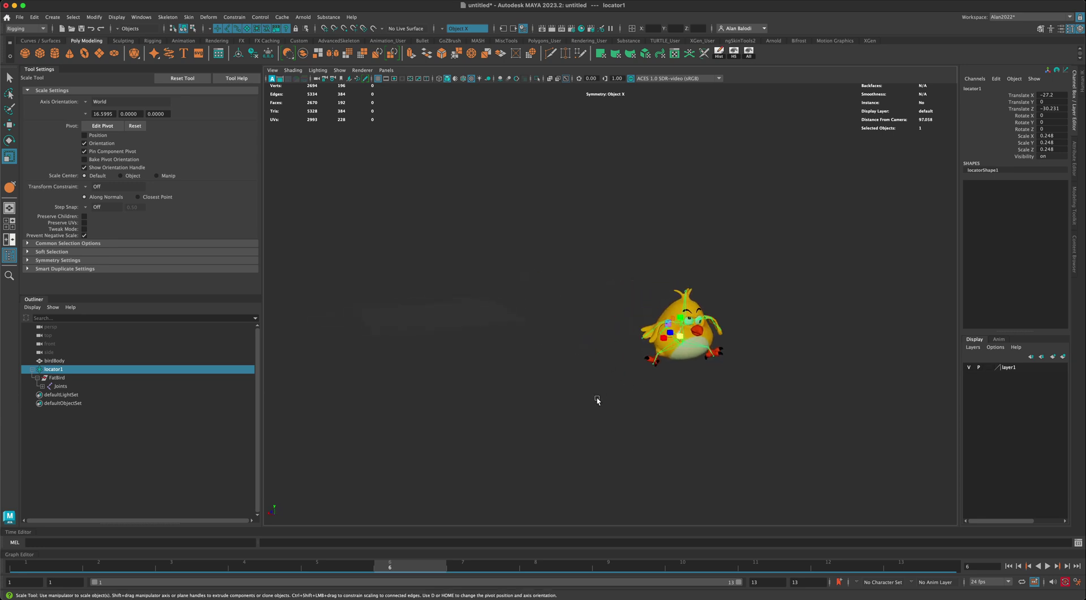
pyautogui.keyDown('alt'); pyautogui.moveTo(597, 400); pyautogui.dragTo(594, 376); pyautogui.keyUp('alt')
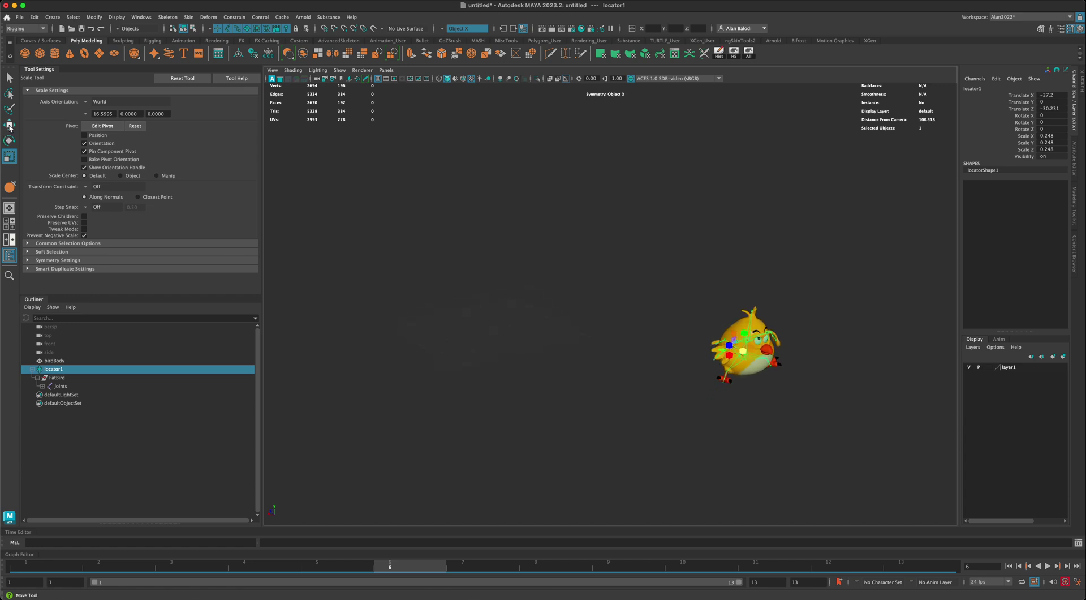
# Move locator1 with the bird rig to Z 30.585, on the opposite side of the scene.
pyautogui.press('w')
pyautogui.keyDown('alt'); pyautogui.moveTo(475, 276); pyautogui.dragTo(509, 363); pyautogui.keyUp('alt')
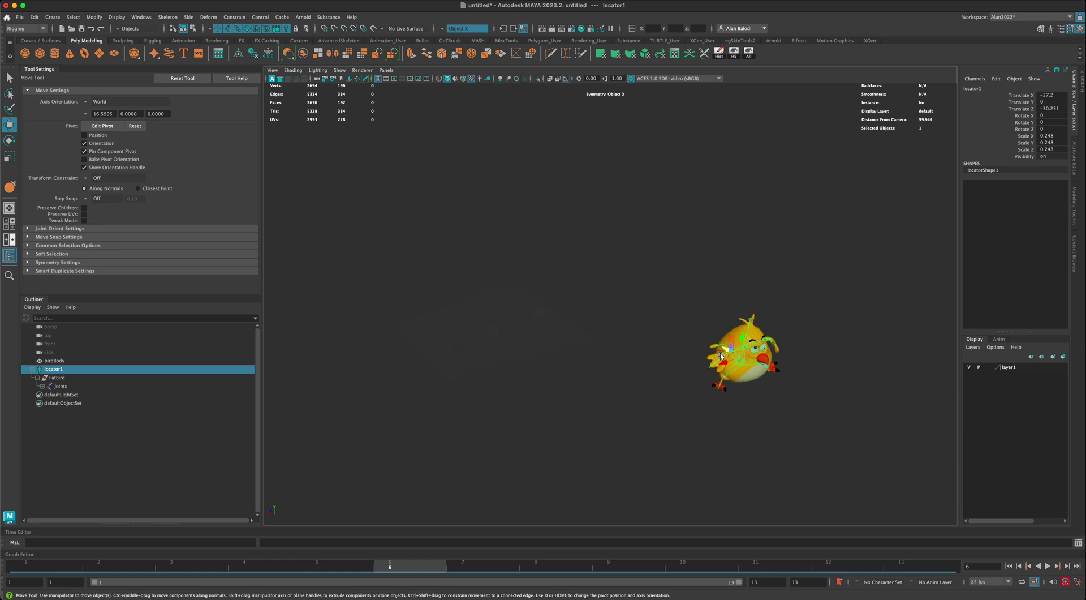
pyautogui.moveTo(720, 356); pyautogui.dragTo(508, 348)
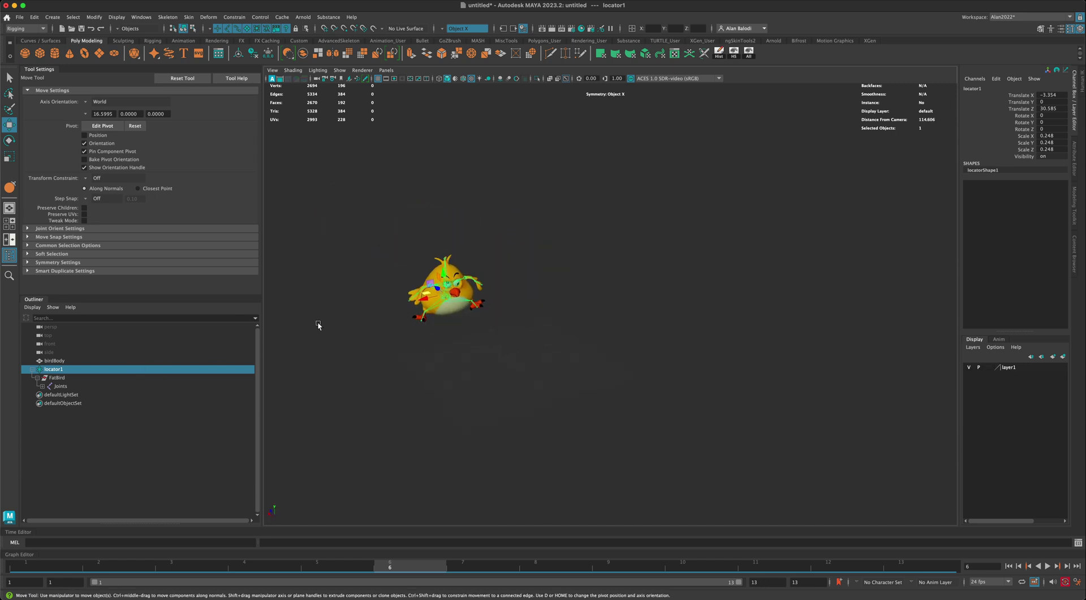
pyautogui.keyDown('alt'); pyautogui.moveTo(318, 325); pyautogui.dragTo(554, 337); pyautogui.keyUp('alt')
pyautogui.click(523, 376)
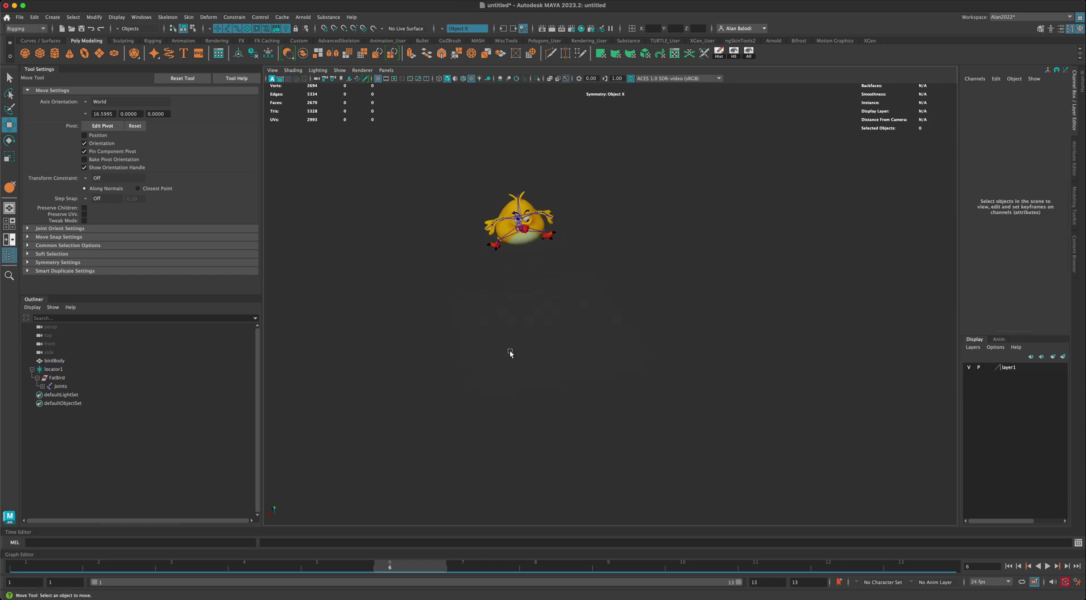
# Centre the bird in the single perspective view and turn on Textured shading.
pyautogui.press('space')
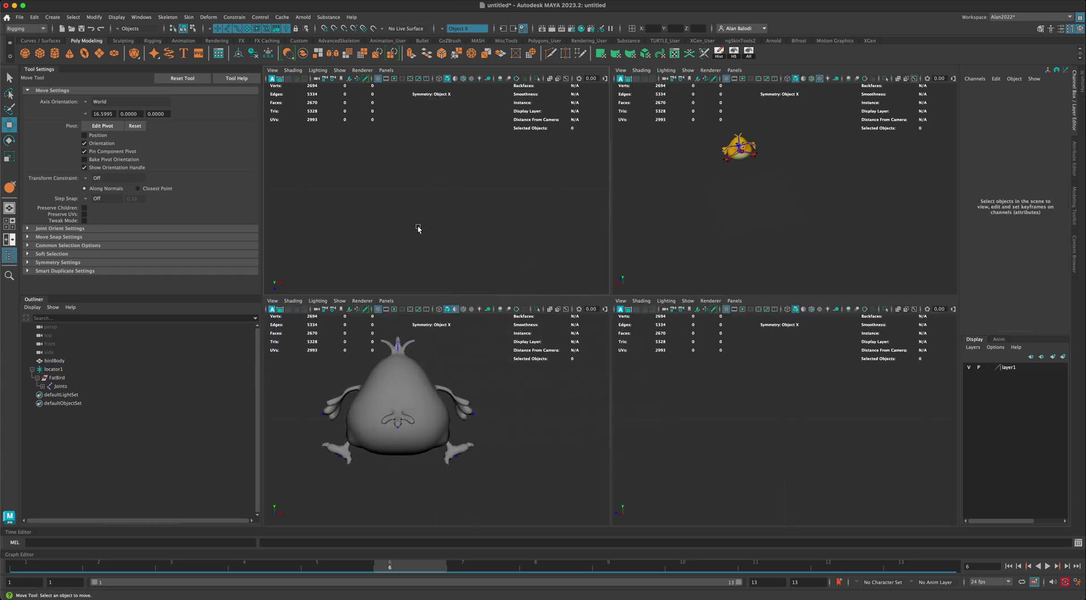
pyautogui.press('space')
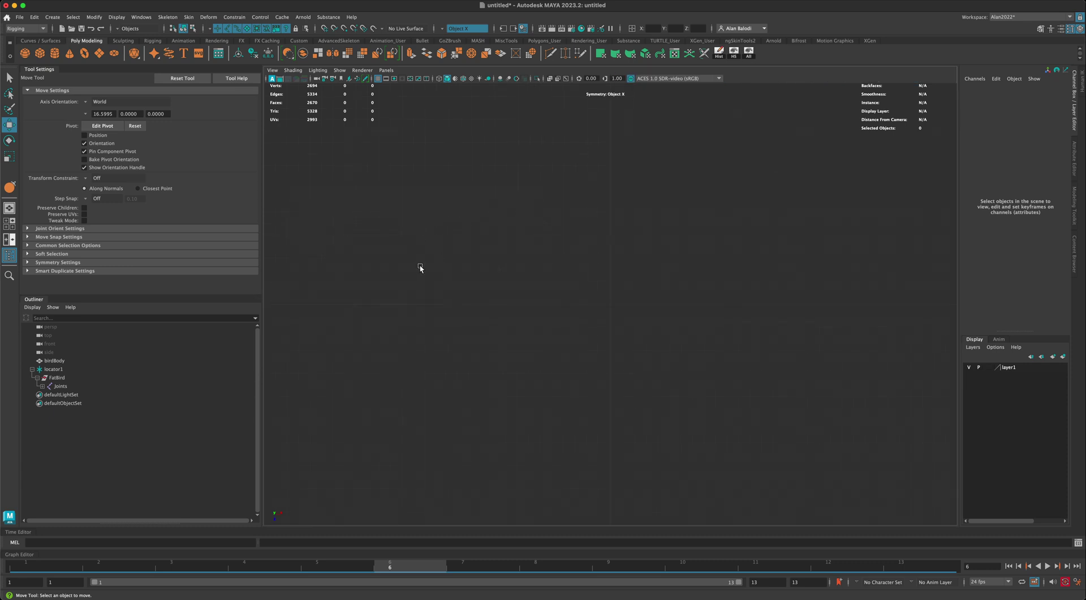
pyautogui.keyDown('alt'); pyautogui.moveTo(421, 266); pyautogui.dragTo(491, 323); pyautogui.keyUp('alt')
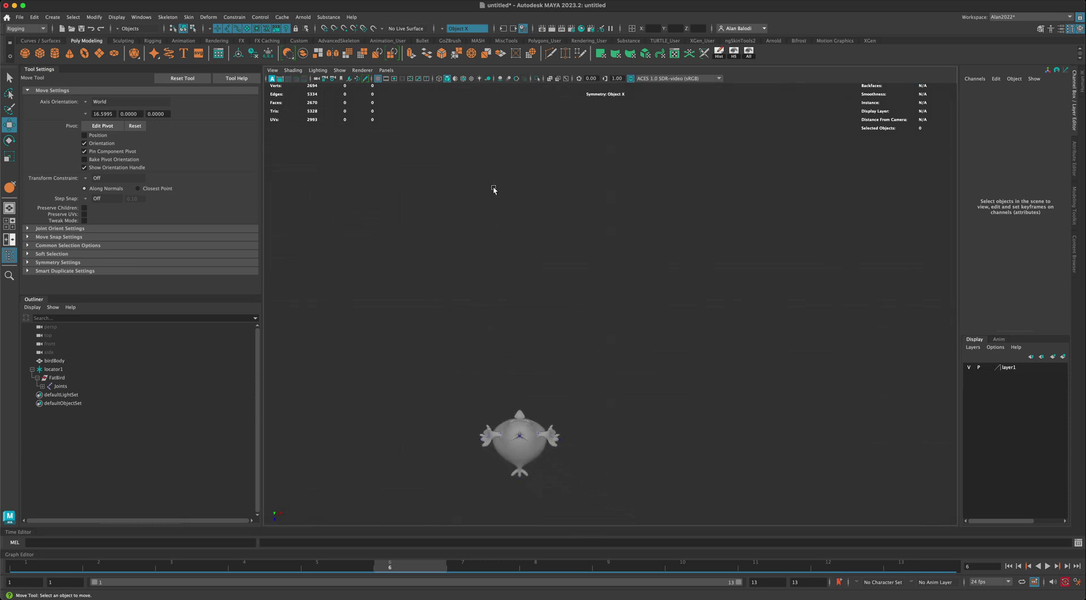
pyautogui.click(472, 79)
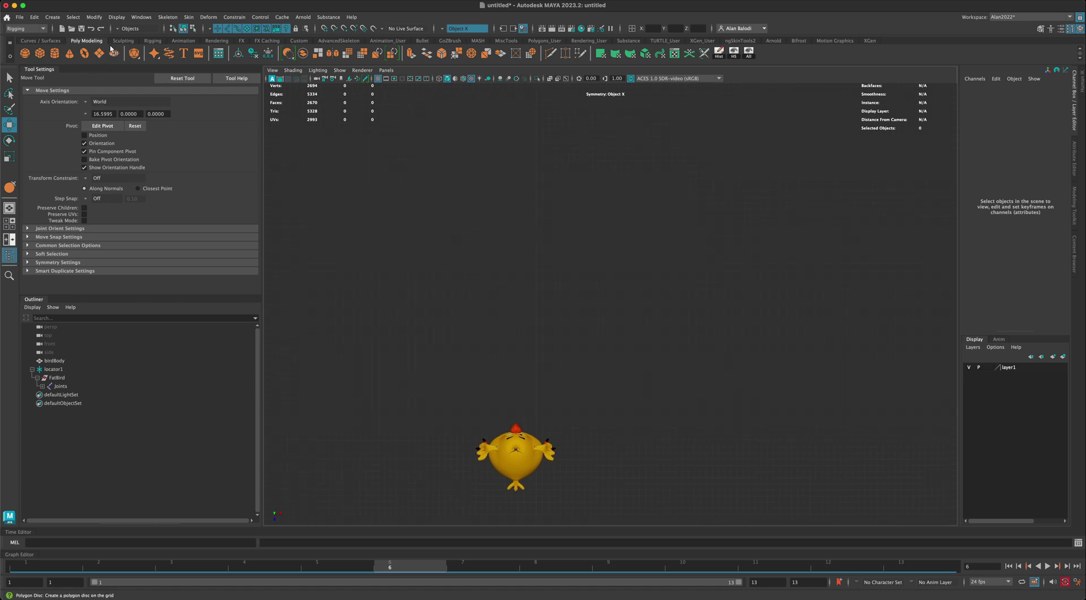
# Draw a large NURBS circle and set its Translate X, Y and Z to 0.
pyautogui.click(42, 40)
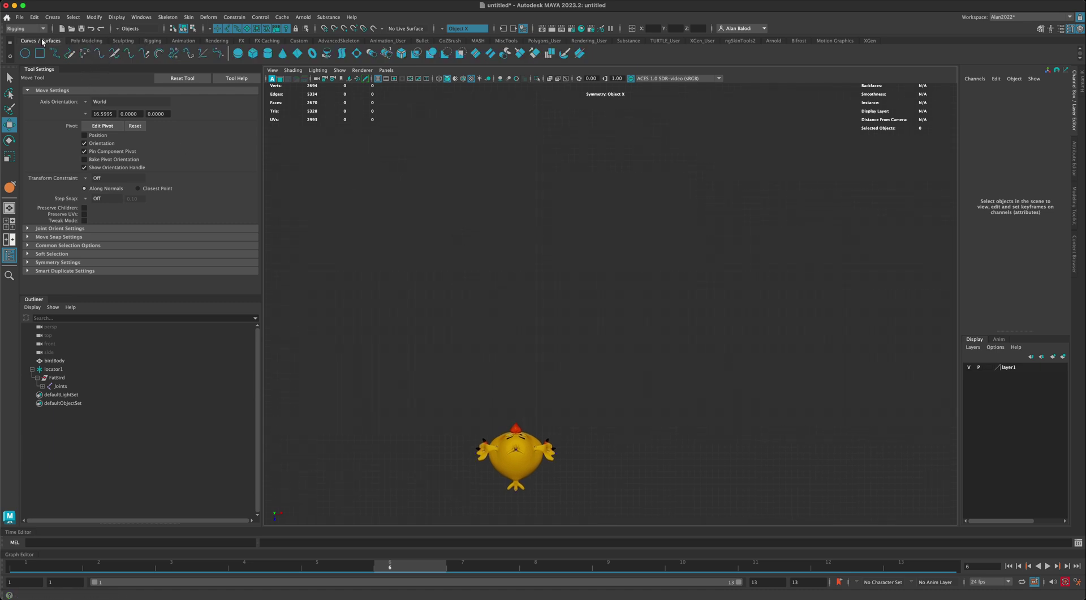
pyautogui.click(26, 55)
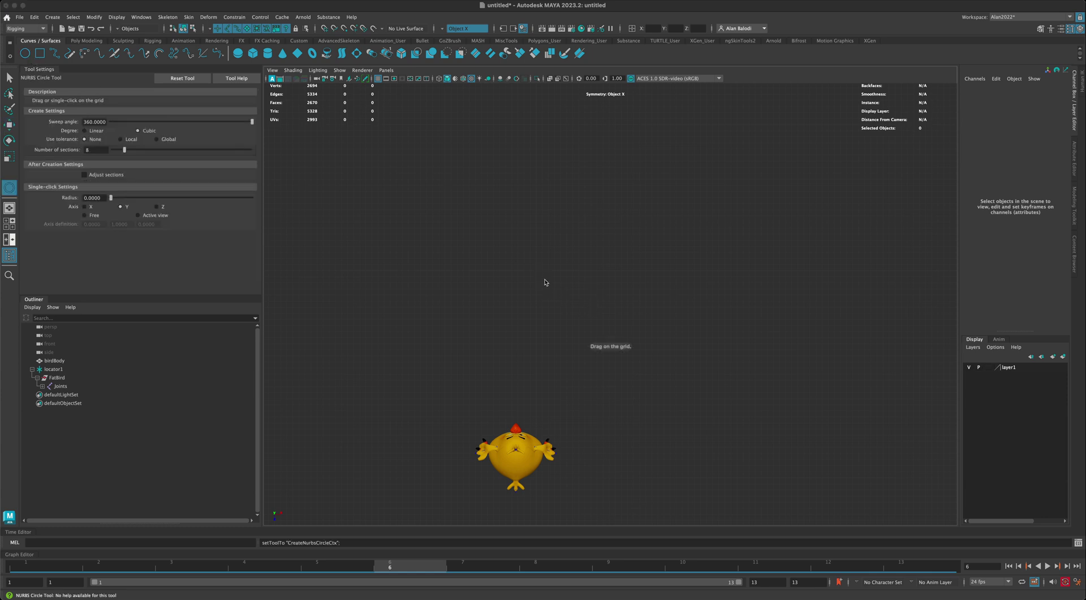
pyautogui.moveTo(545, 282); pyautogui.dragTo(638, 357)
pyautogui.press('w')
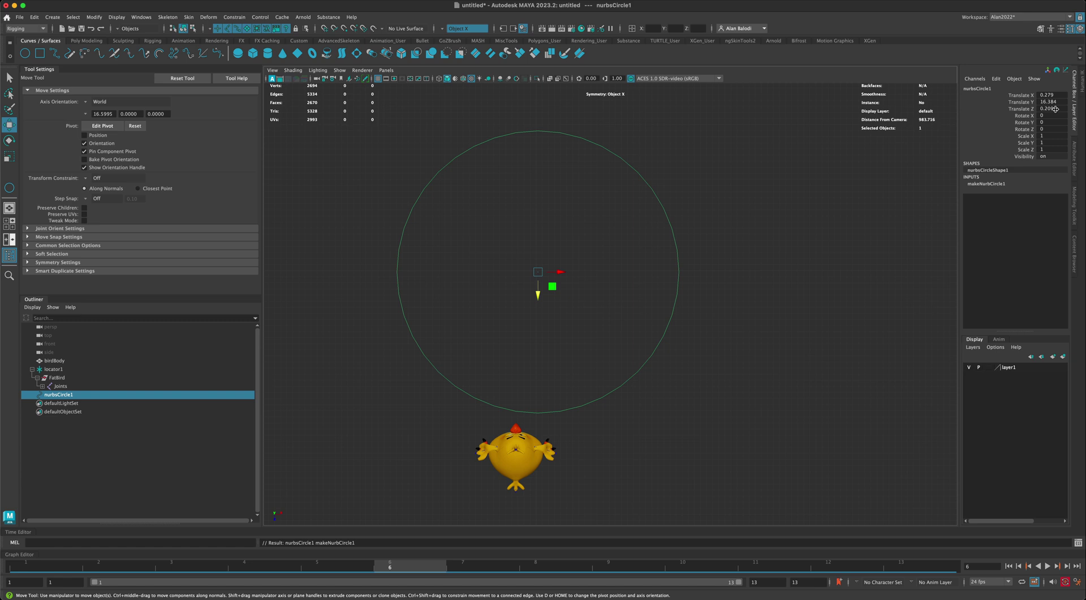
pyautogui.moveTo(1056, 109); pyautogui.dragTo(1056, 95)
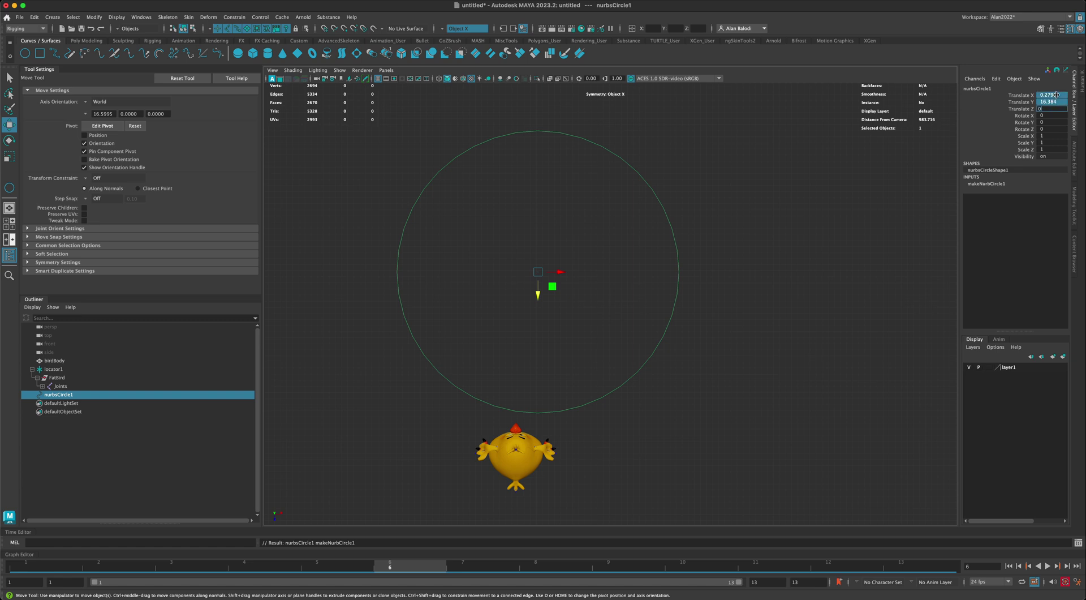
pyautogui.write('0')
pyautogui.press('Return')
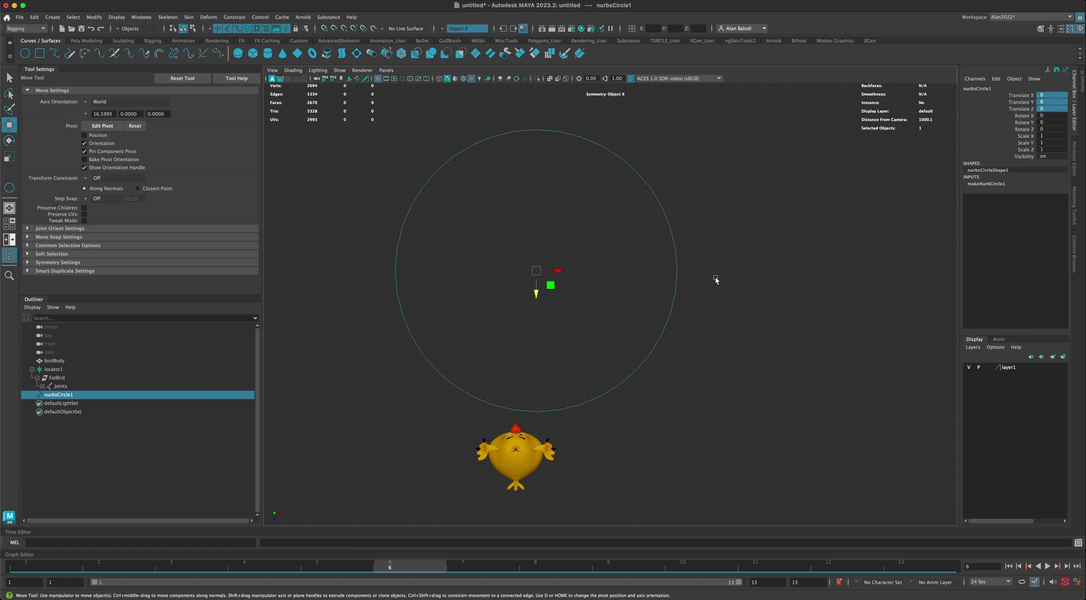
# Raise nurbsCircle1 to Y 15.667, above the bird, in the perspective view.
pyautogui.press('space')
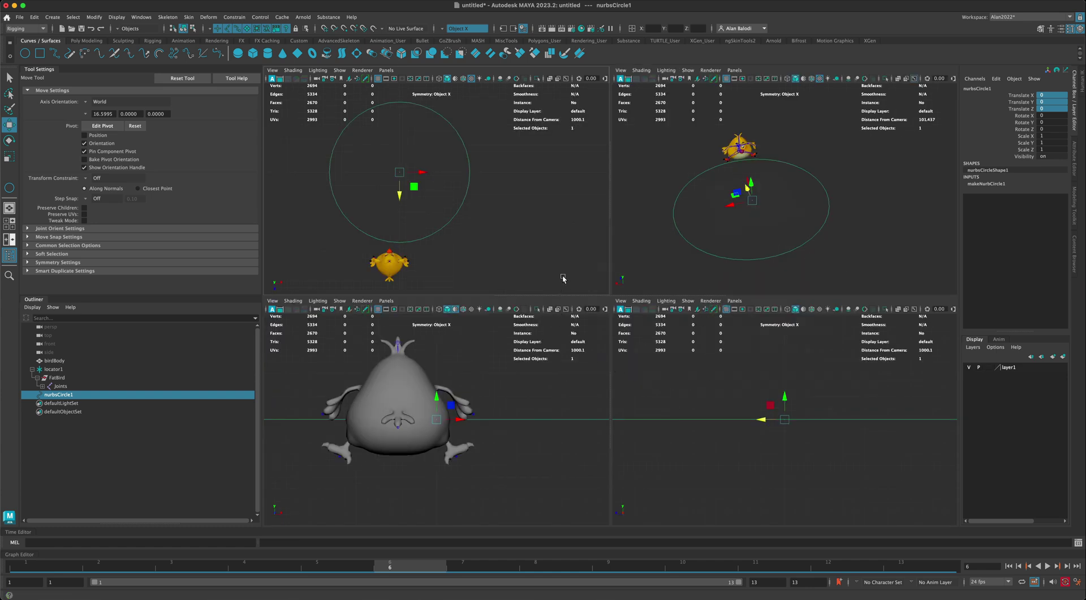
pyautogui.keyDown('alt'); pyautogui.moveTo(741, 249); pyautogui.dragTo(717, 245, button='right'); pyautogui.keyUp('alt')
pyautogui.keyDown('alt'); pyautogui.moveTo(805, 259); pyautogui.dragTo(805, 247); pyautogui.keyUp('alt')
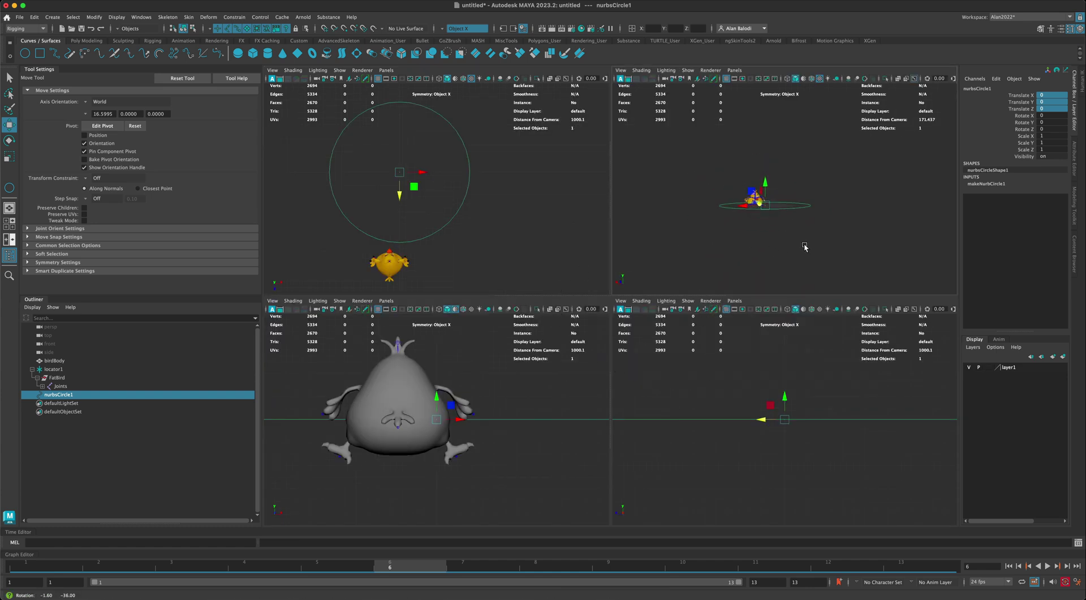
pyautogui.keyDown('alt'); pyautogui.moveTo(835, 196); pyautogui.dragTo(858, 199); pyautogui.keyUp('alt')
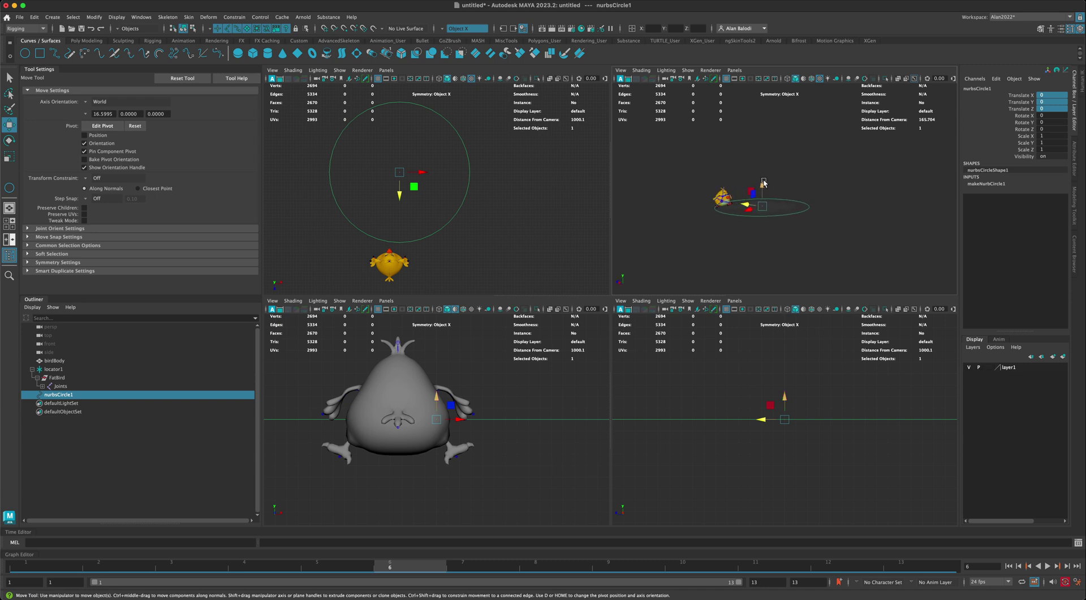
pyautogui.moveTo(762, 183); pyautogui.dragTo(768, 151)
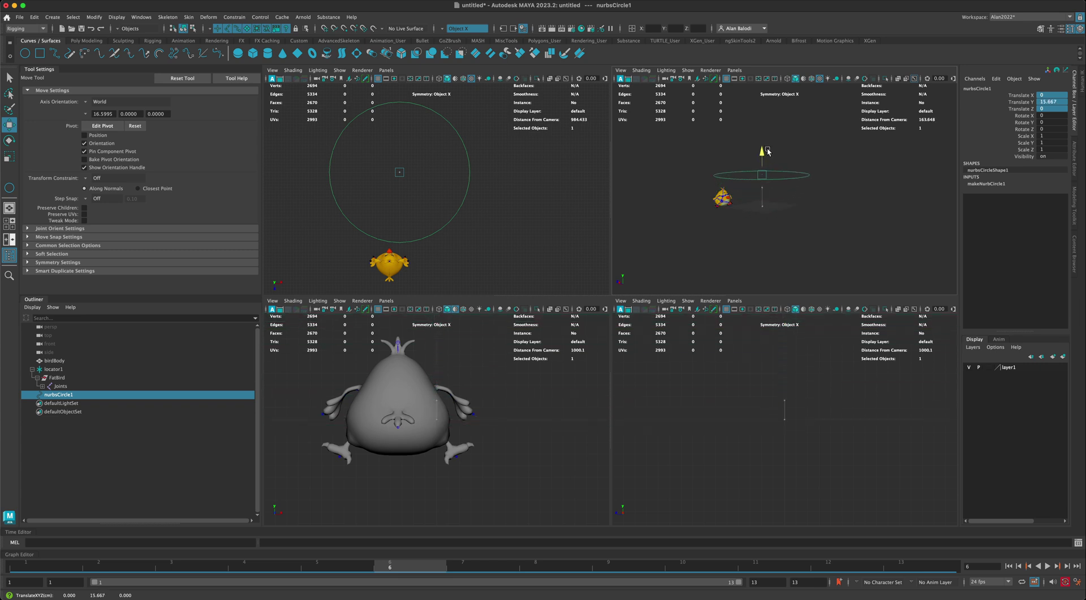
pyautogui.keyDown('alt'); pyautogui.moveTo(825, 238); pyautogui.dragTo(818, 260, button='middle'); pyautogui.keyUp('alt')
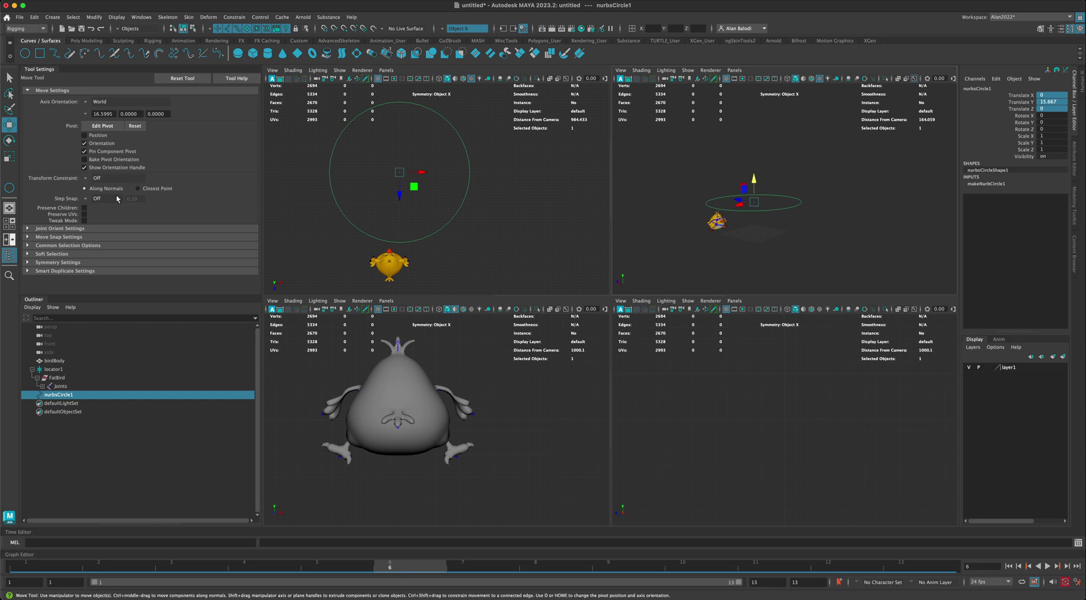
pyautogui.click(9, 79)
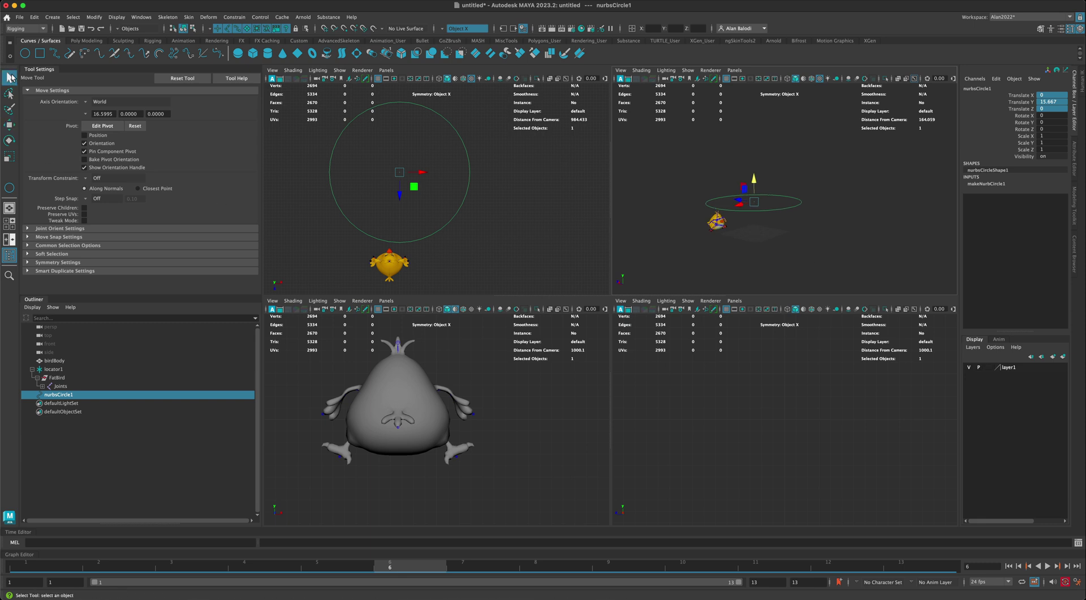
# Select locator1 and nurbsCircle1, then apply Constrain > Motion Paths > Attach to Motion Path.
pyautogui.click(59, 371)
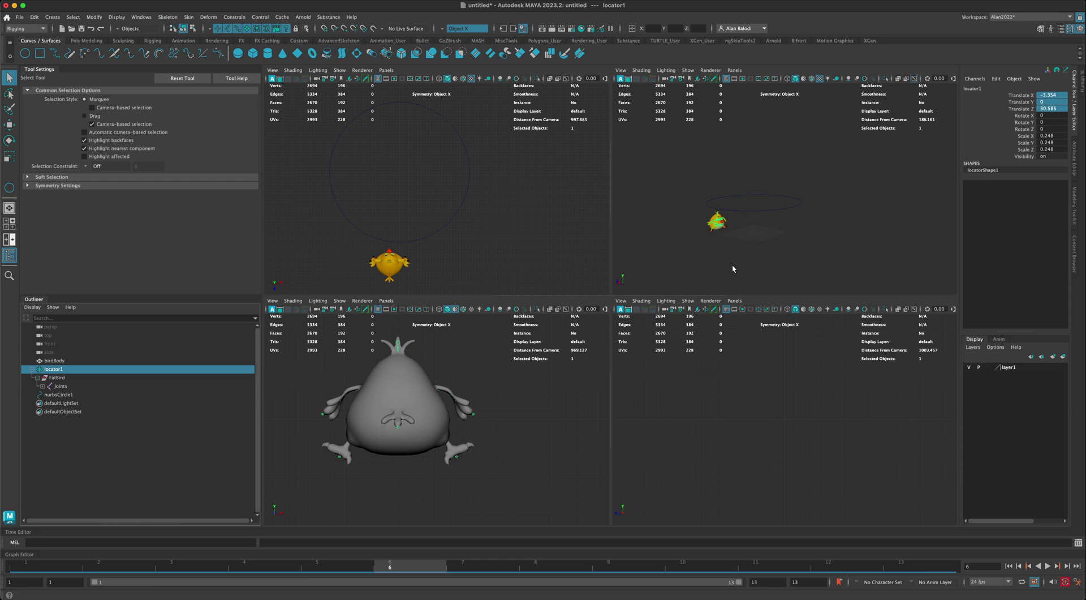
pyautogui.keyDown('alt'); pyautogui.moveTo(732, 263); pyautogui.dragTo(752, 239, button='right'); pyautogui.keyUp('alt')
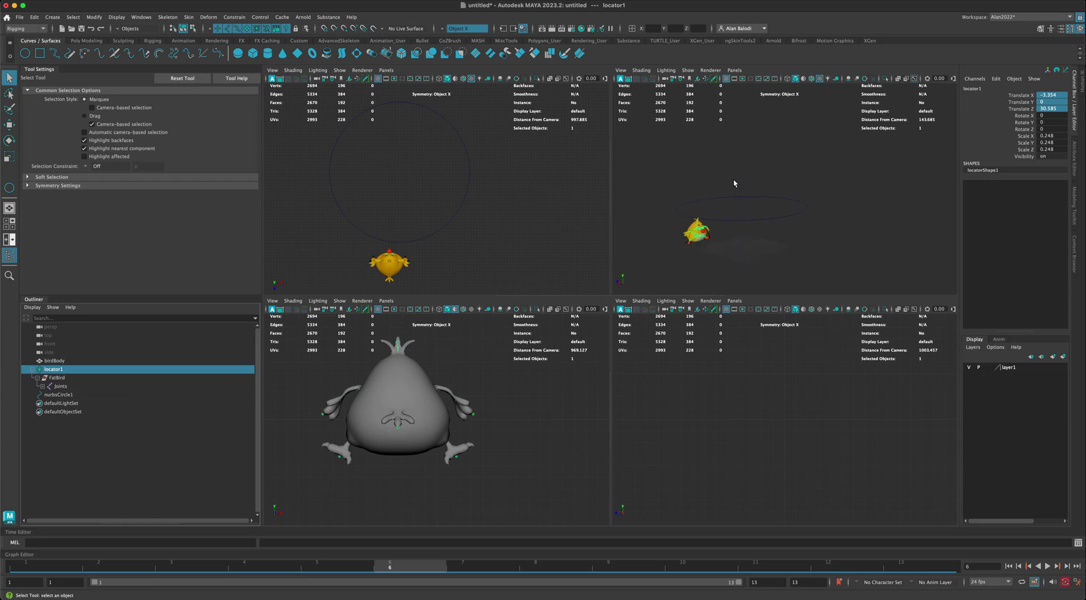
pyautogui.moveTo(734, 180); pyautogui.dragTo(748, 202)
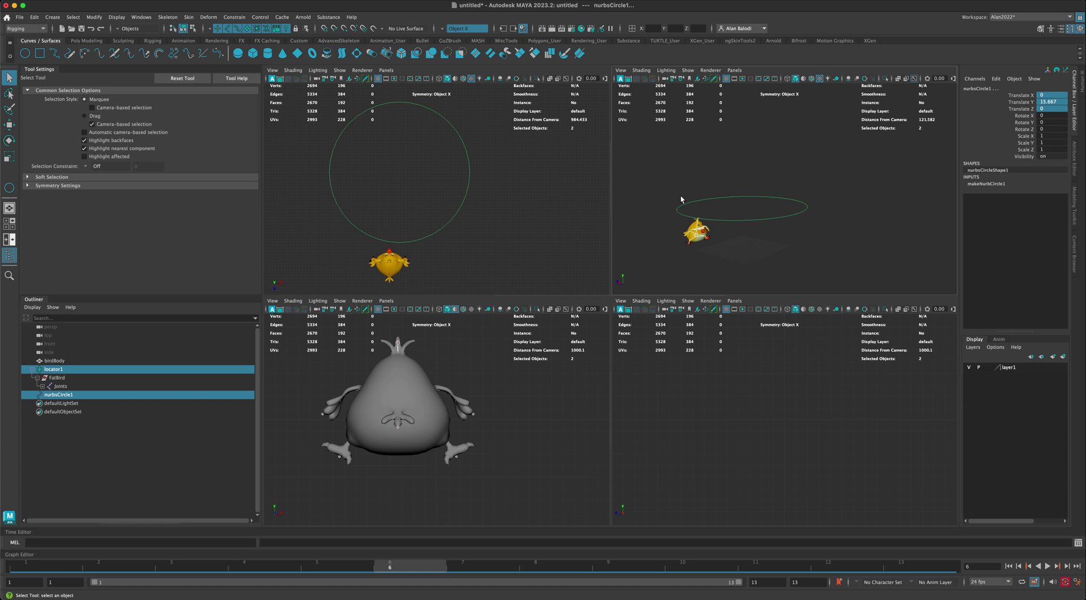
pyautogui.keyDown('alt'); pyautogui.moveTo(782, 260); pyautogui.dragTo(784, 260); pyautogui.keyUp('alt')
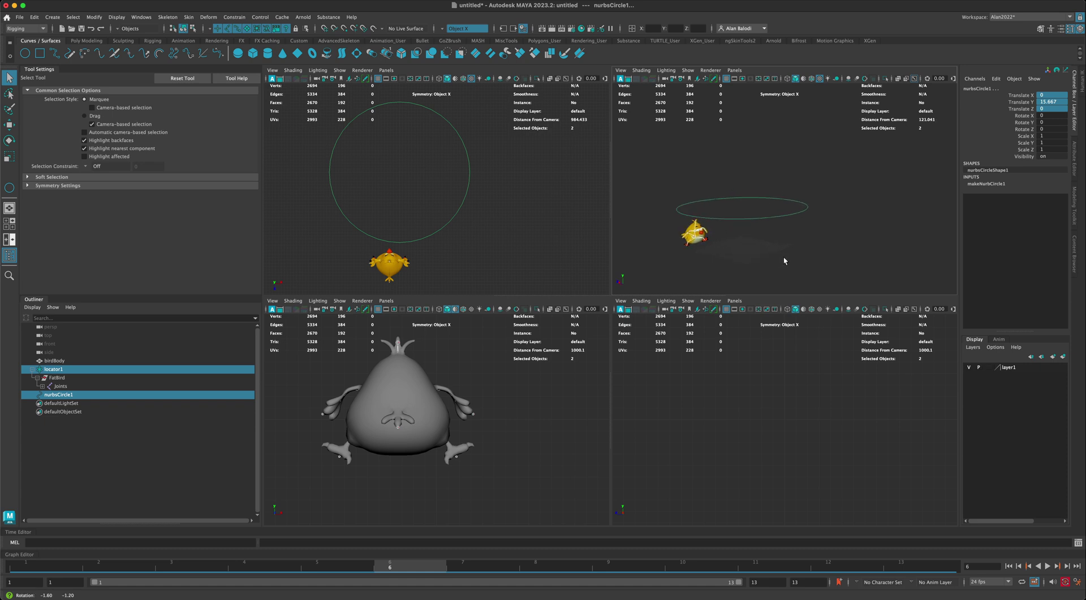
pyautogui.click(25, 28)
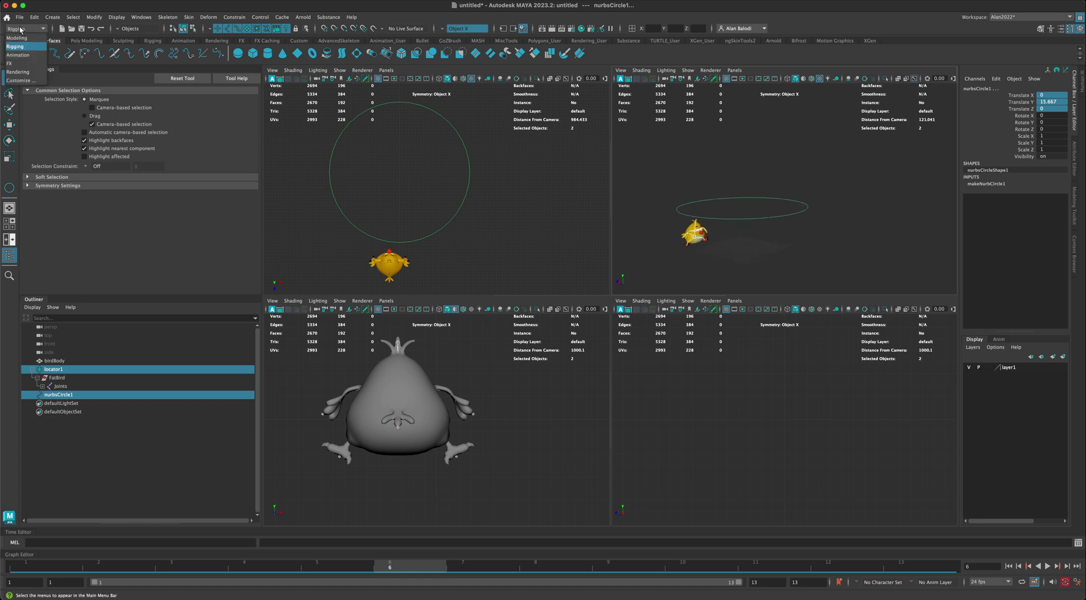
pyautogui.click(27, 56)
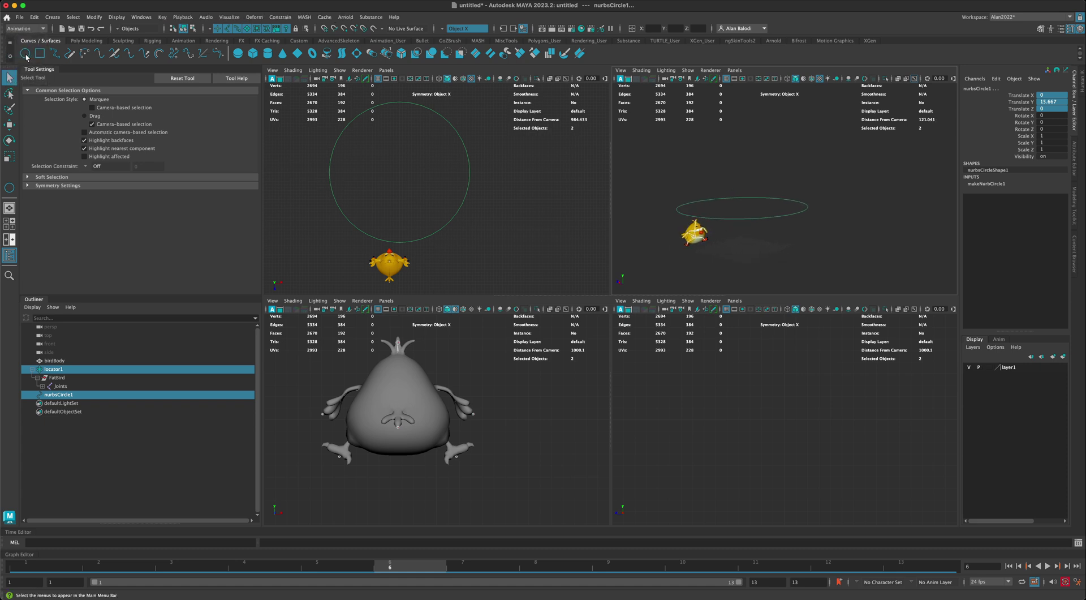
pyautogui.click(281, 17)
pyautogui.moveTo(312, 102)
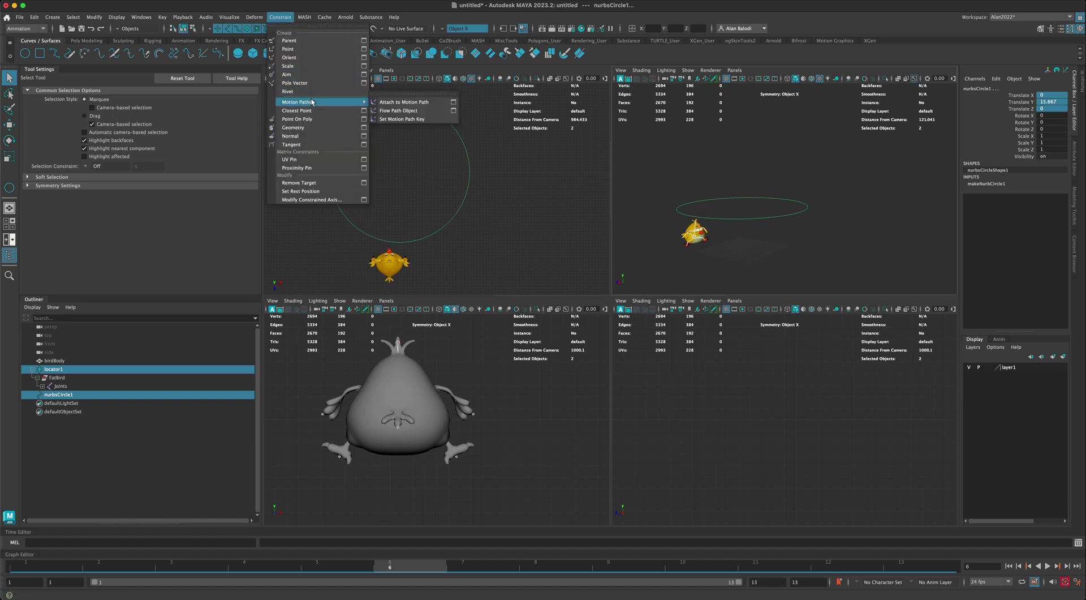
pyautogui.click(421, 103)
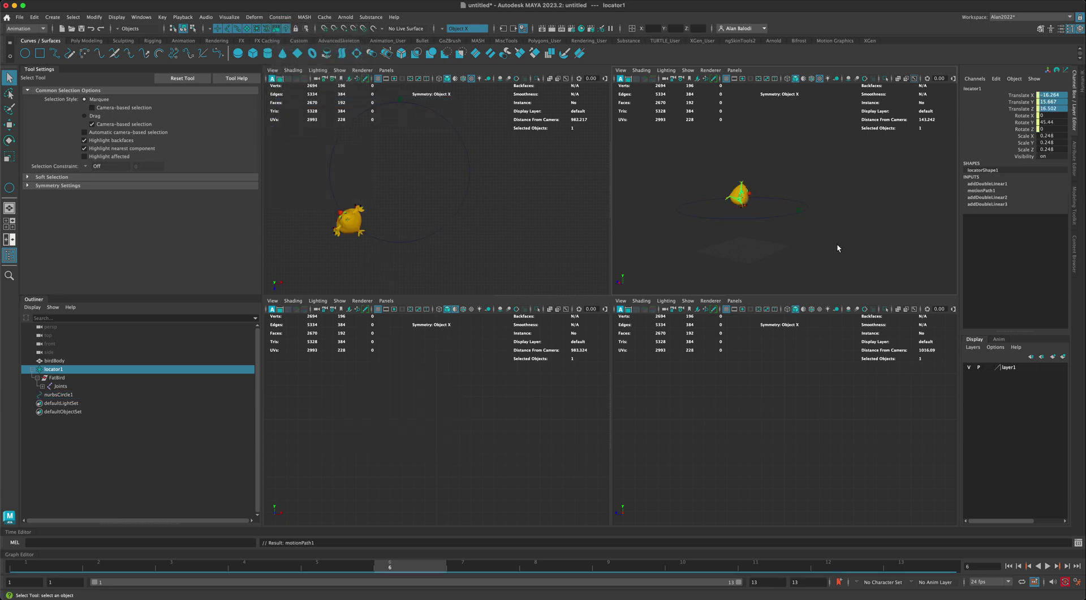
# Play and scrub the 13-frame flight, then open nurbsCircle1 in the Attribute Editor.
pyautogui.press('space')
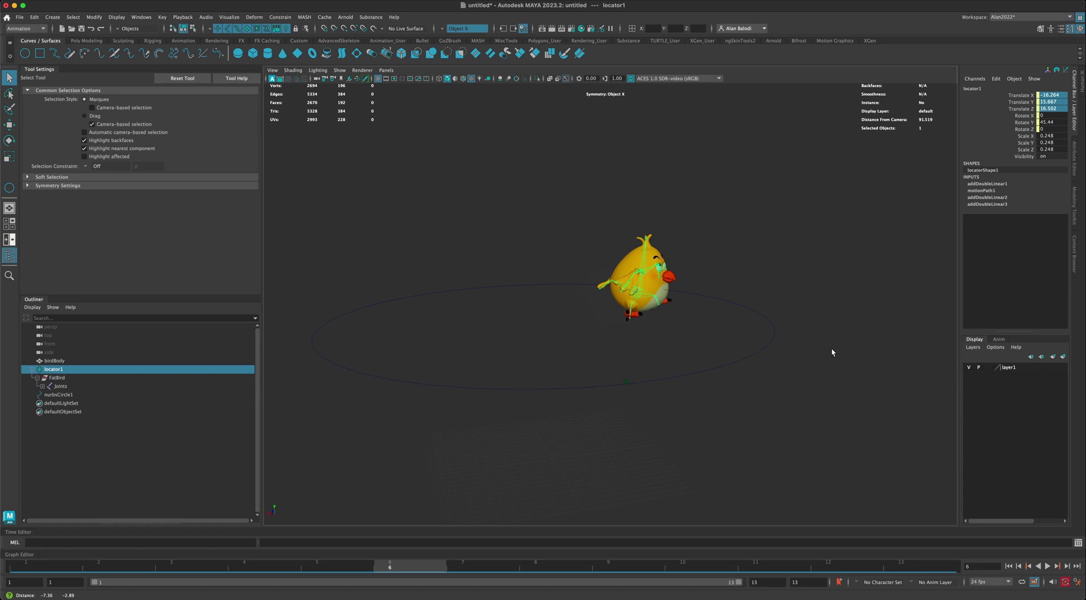
pyautogui.keyDown('alt'); pyautogui.moveTo(832, 352); pyautogui.dragTo(786, 383); pyautogui.keyUp('alt')
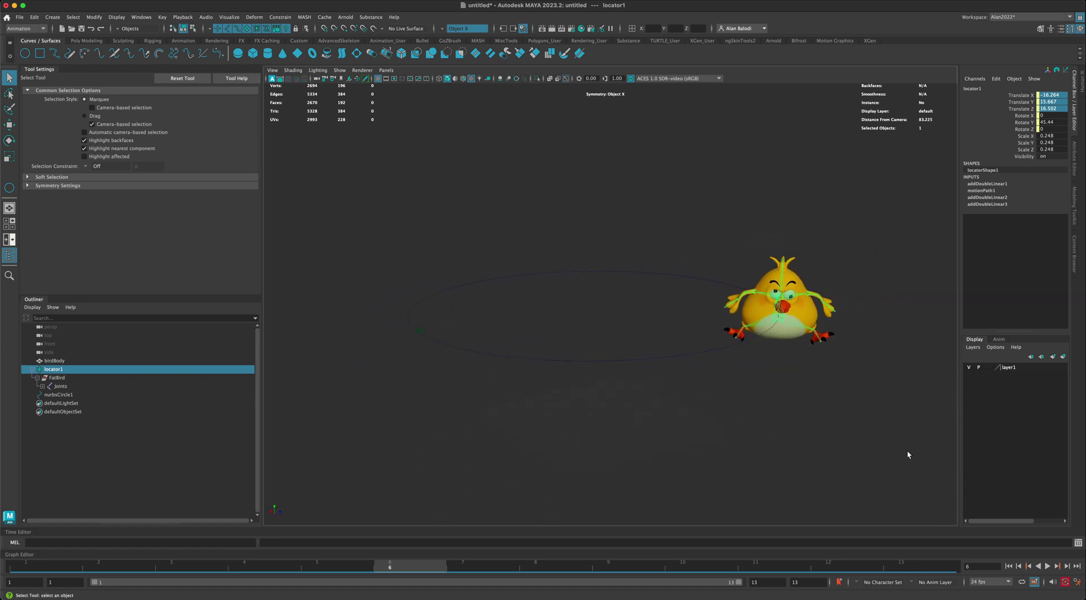
pyautogui.click(1048, 566)
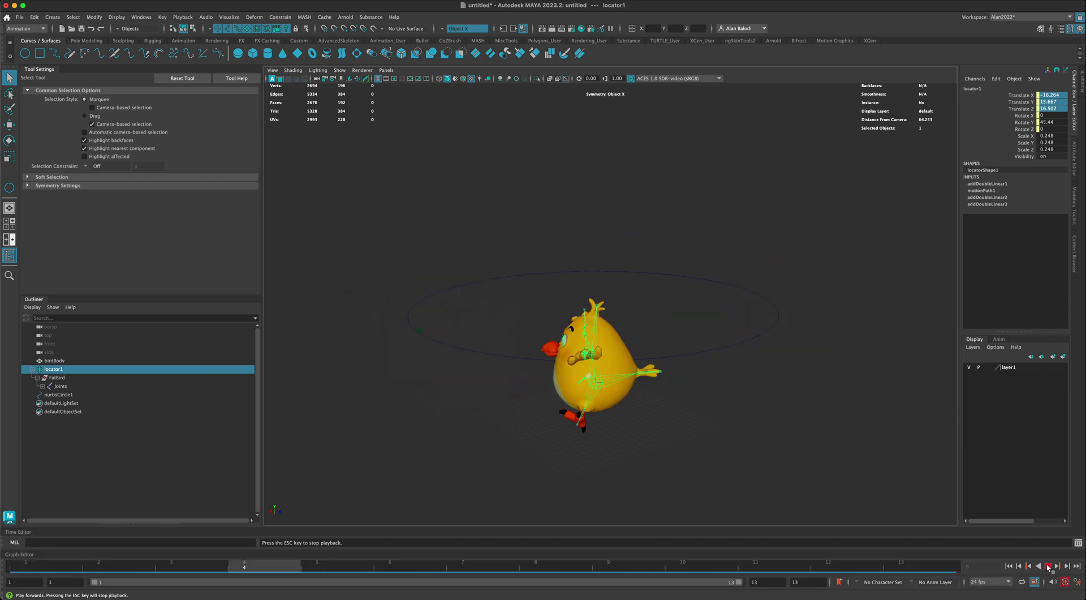
pyautogui.click(1047, 566)
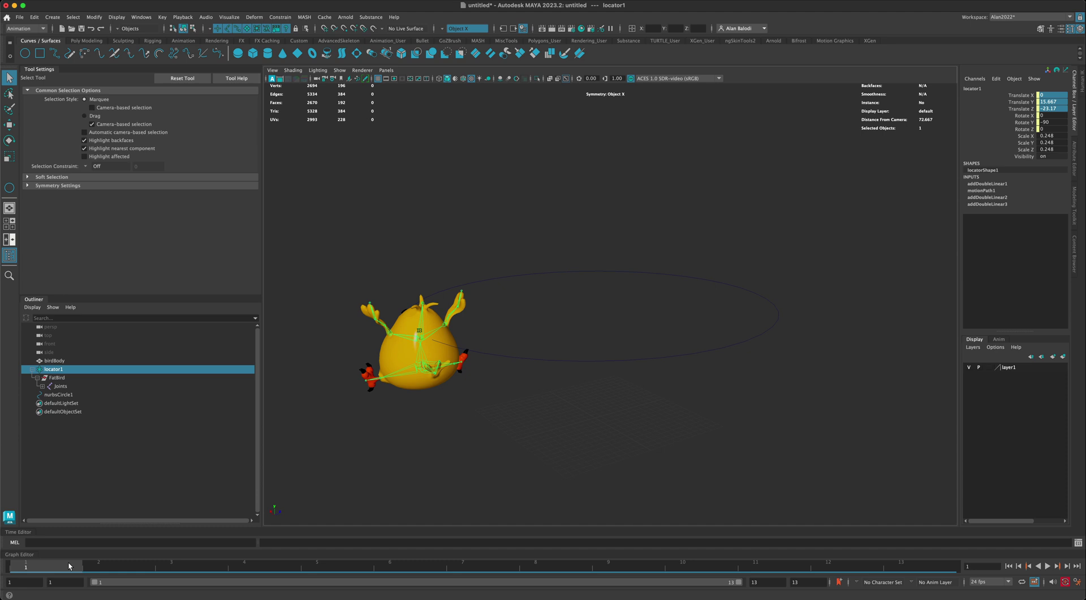
pyautogui.moveTo(78, 562)
pyautogui.mouseDown()
pyautogui.moveTo(342, 566)
pyautogui.moveTo(72, 560)
pyautogui.mouseUp()
pyautogui.click(61, 395)
pyautogui.hotkey('ctrl', 'a')
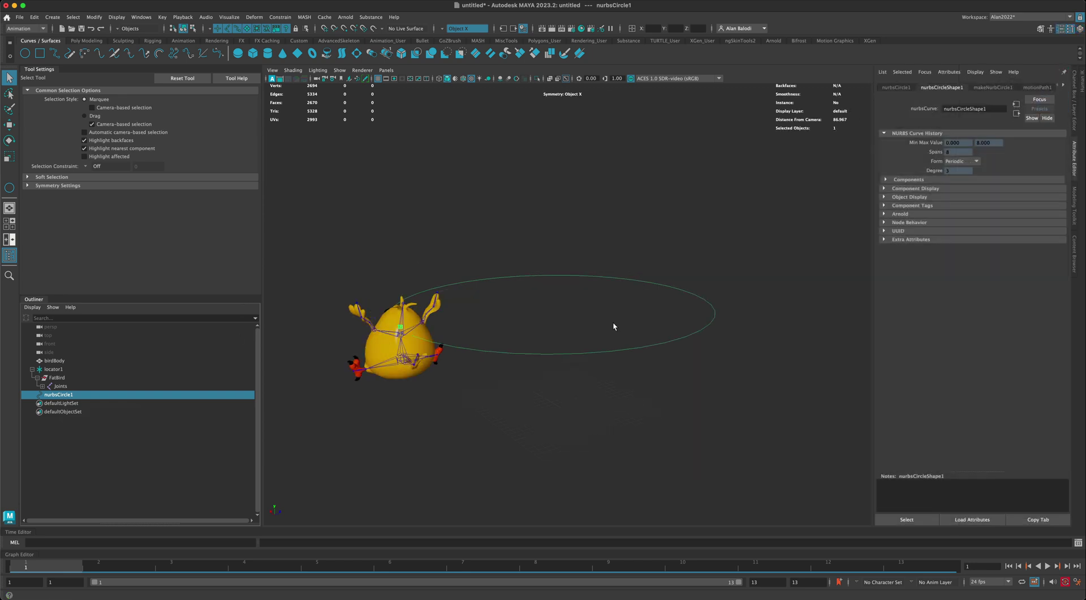
# Enable Inverse Front on motionPath1 and scrub to frame 13 to check the bird's heading.
pyautogui.click(1038, 88)
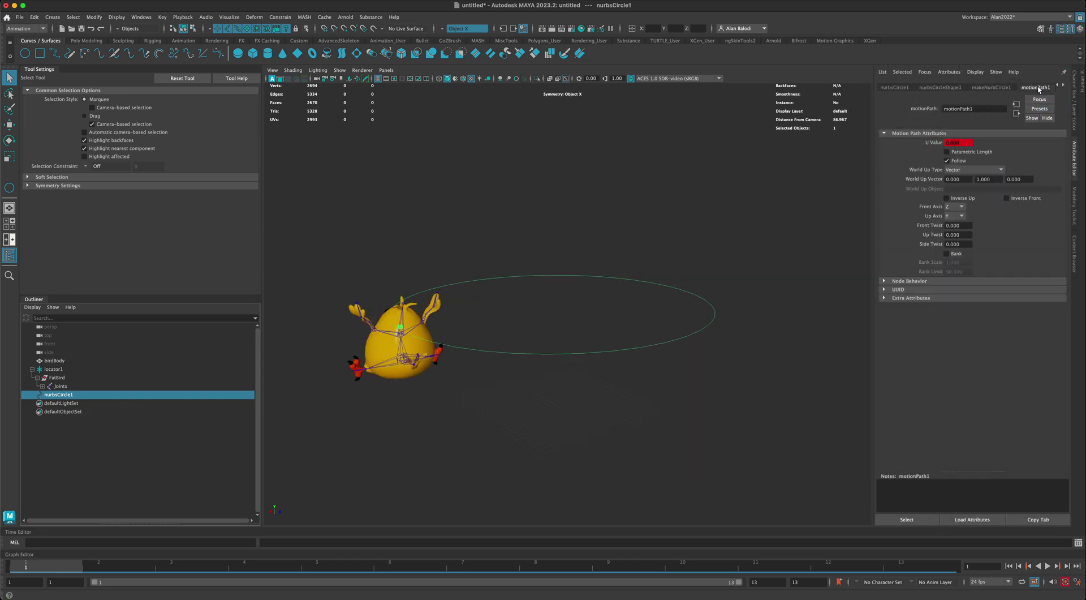
pyautogui.click(1006, 198)
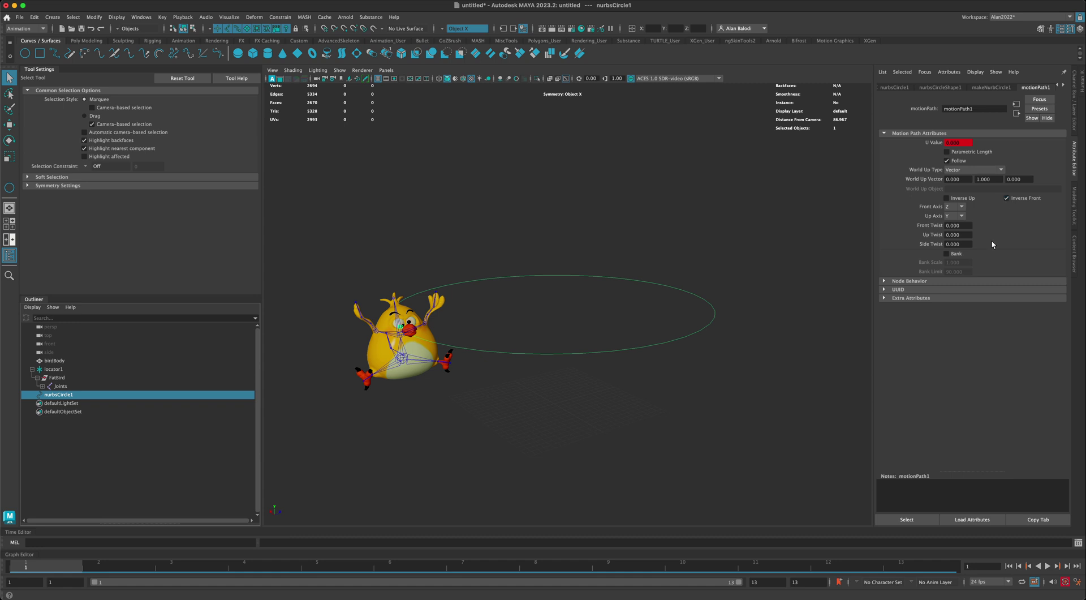
pyautogui.moveTo(44, 565)
pyautogui.mouseDown()
pyautogui.moveTo(885, 569)
pyautogui.moveTo(59, 568)
pyautogui.mouseUp()
pyautogui.moveTo(68, 566)
pyautogui.mouseDown()
pyautogui.moveTo(894, 544)
pyautogui.moveTo(38, 553)
pyautogui.mouseUp()
# Set the animation end time to 130 and extend the range slider to 130.
pyautogui.doubleClick(802, 581)
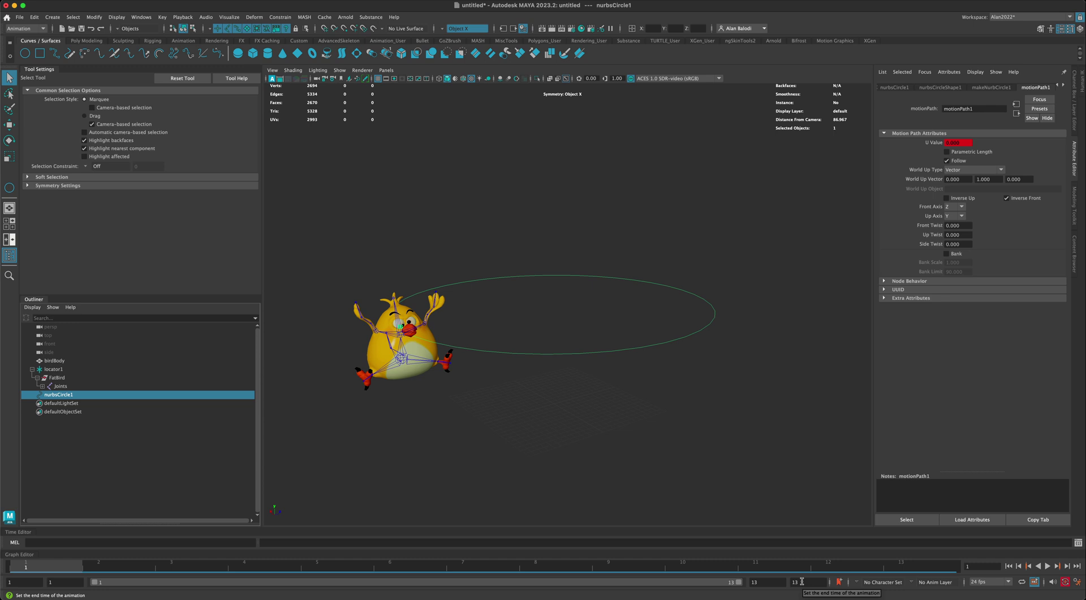
pyautogui.write('1')
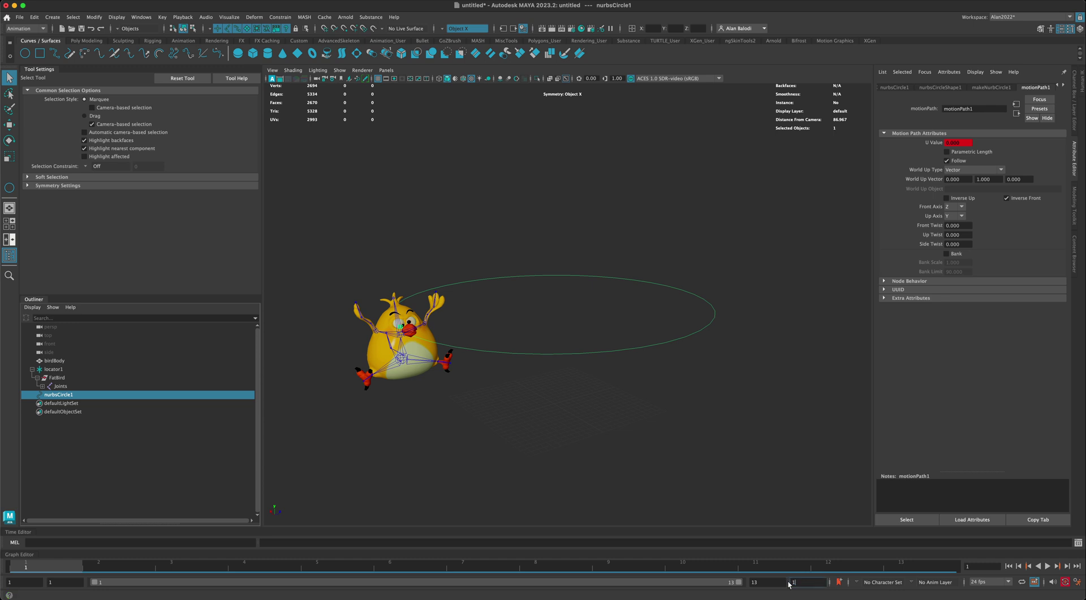
pyautogui.write('30')
pyautogui.press('Return')
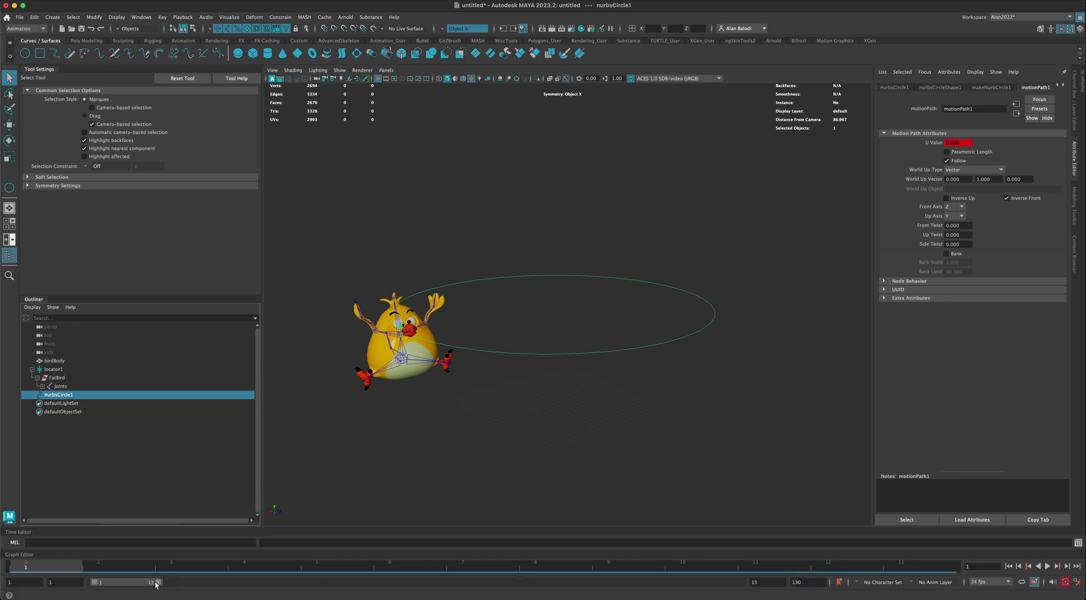
pyautogui.moveTo(159, 585); pyautogui.dragTo(738, 585)
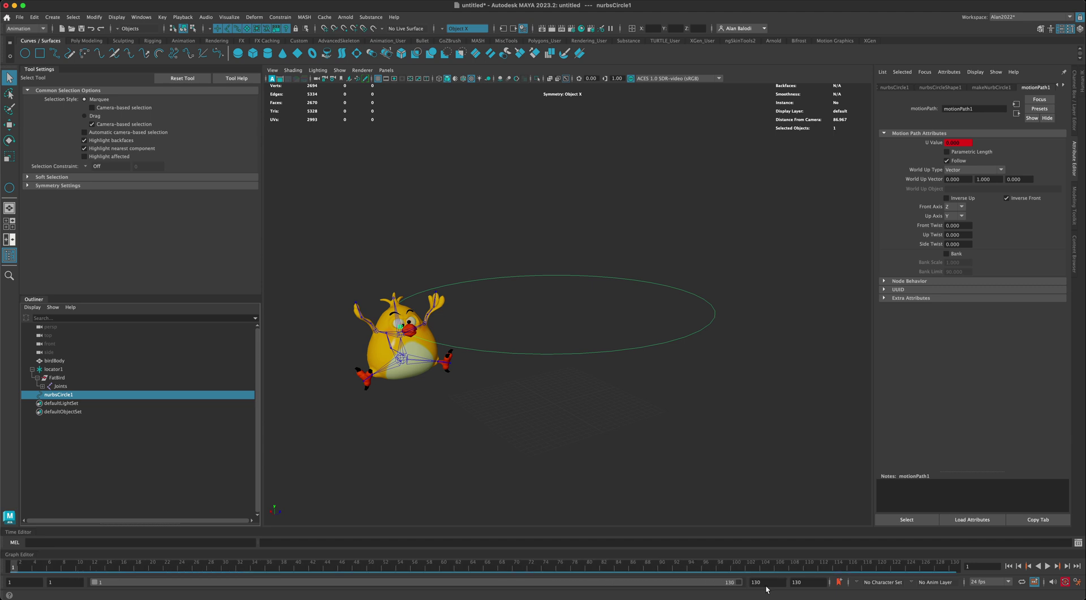
# Select locator1 and show its channel values in the Channel Box.
pyautogui.moveTo(114, 394); pyautogui.dragTo(58, 371, button='middle')
pyautogui.click(58, 369)
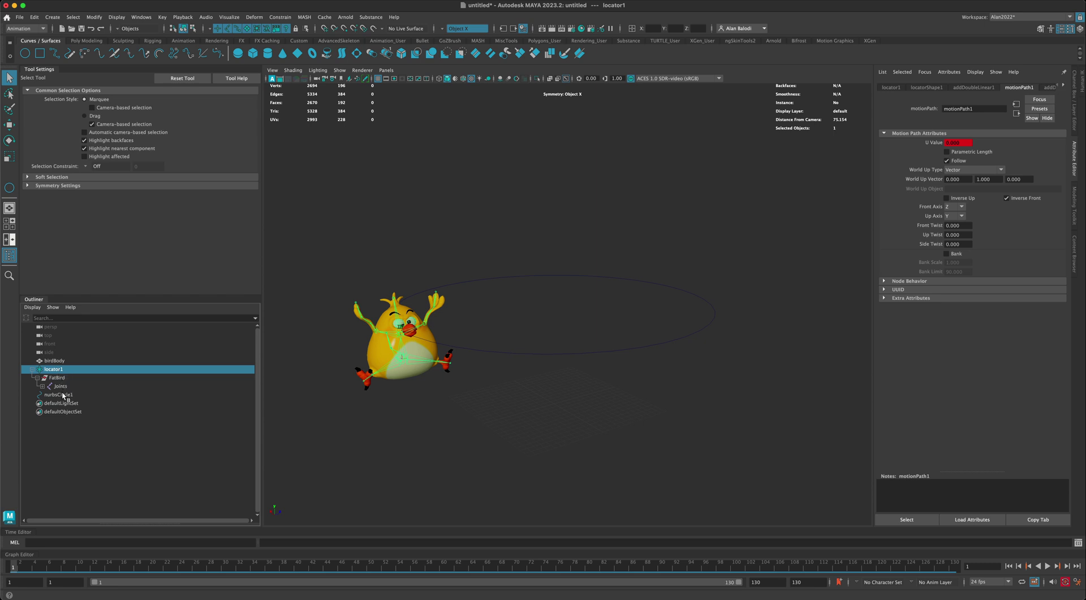
pyautogui.click(64, 394)
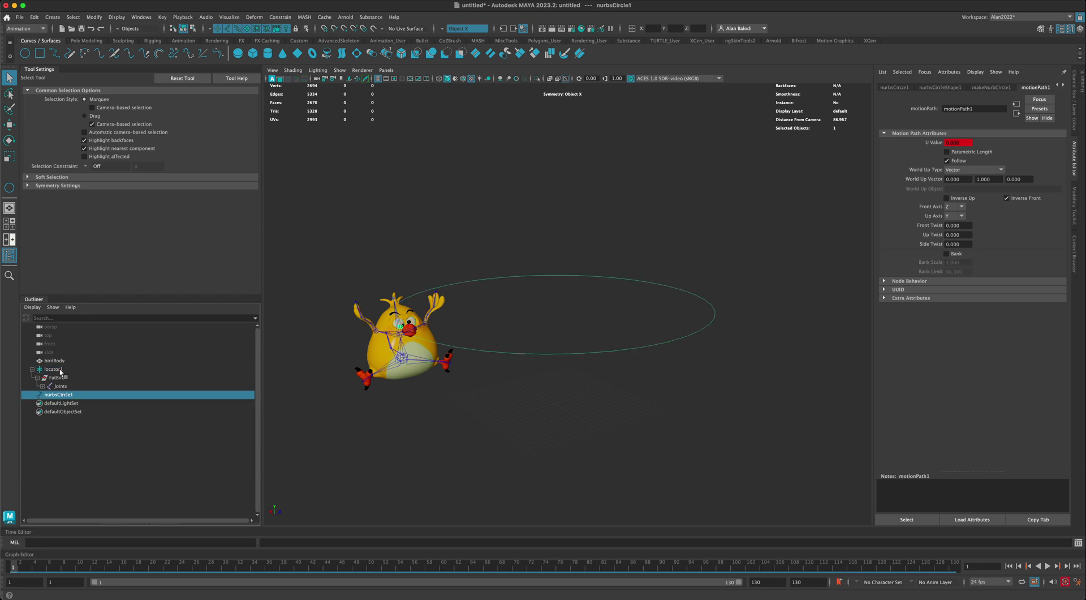
pyautogui.click(60, 370)
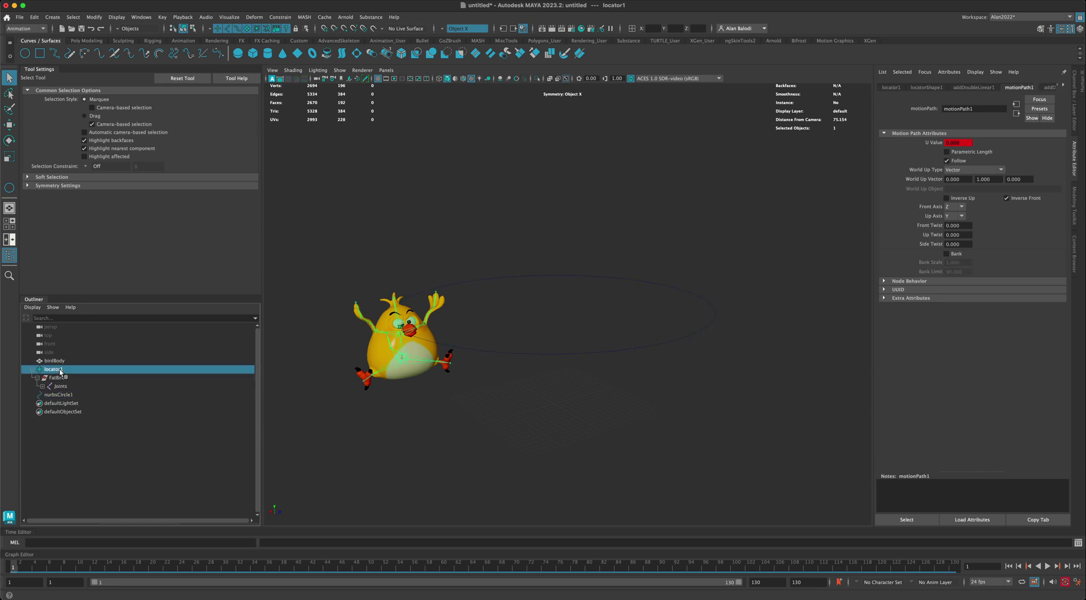
pyautogui.click(1077, 130)
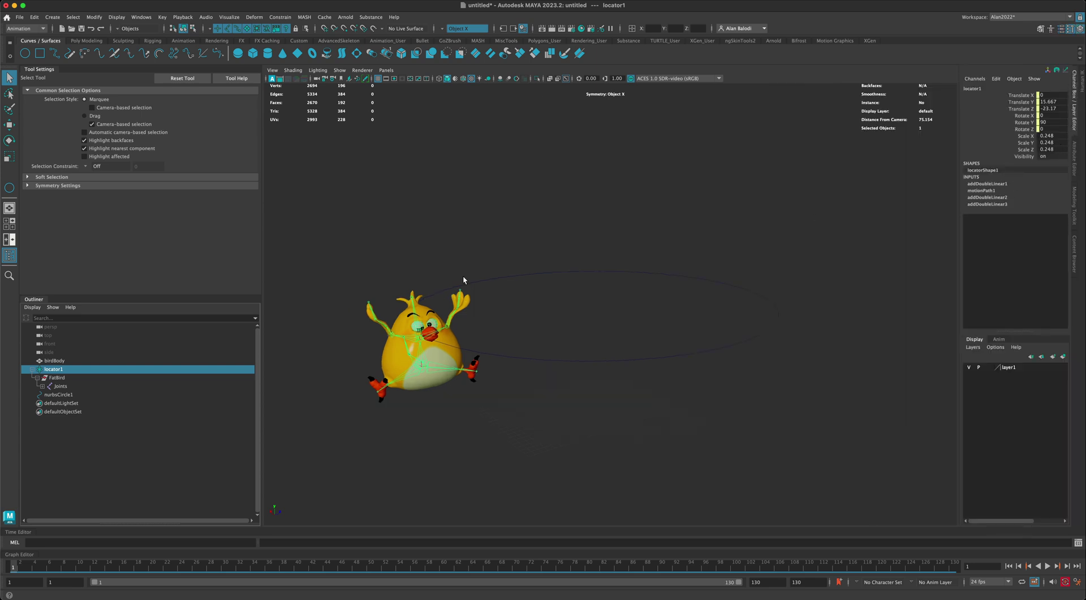
# Move motionPath1's U Value end key from frame 13 to frame 130.
pyautogui.click(985, 191)
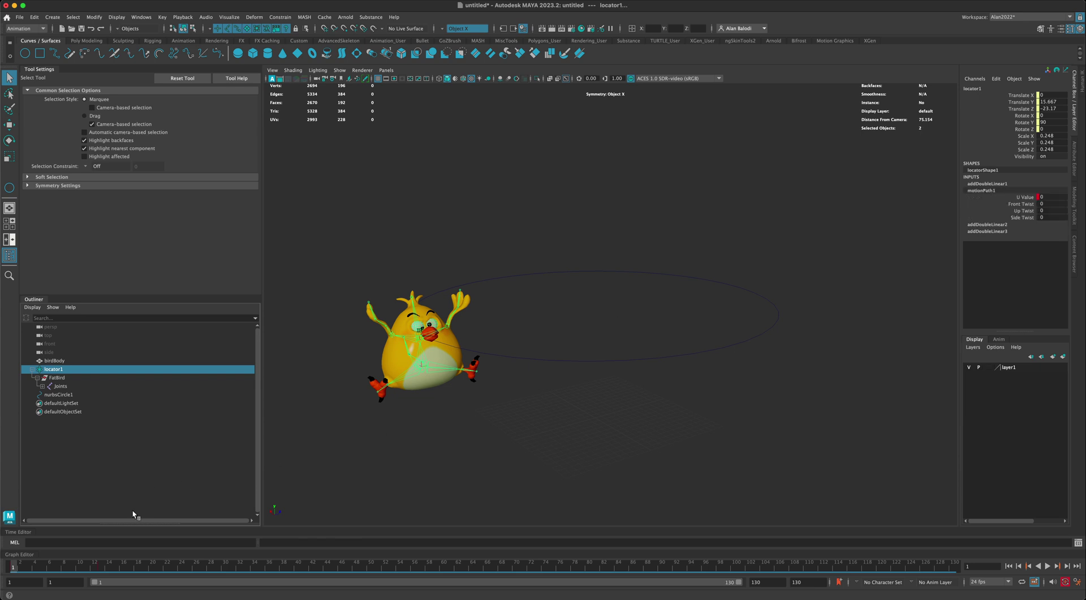
pyautogui.click(101, 567)
pyautogui.hotkey('alt', 'v')
pyautogui.moveTo(208, 567); pyautogui.dragTo(951, 567)
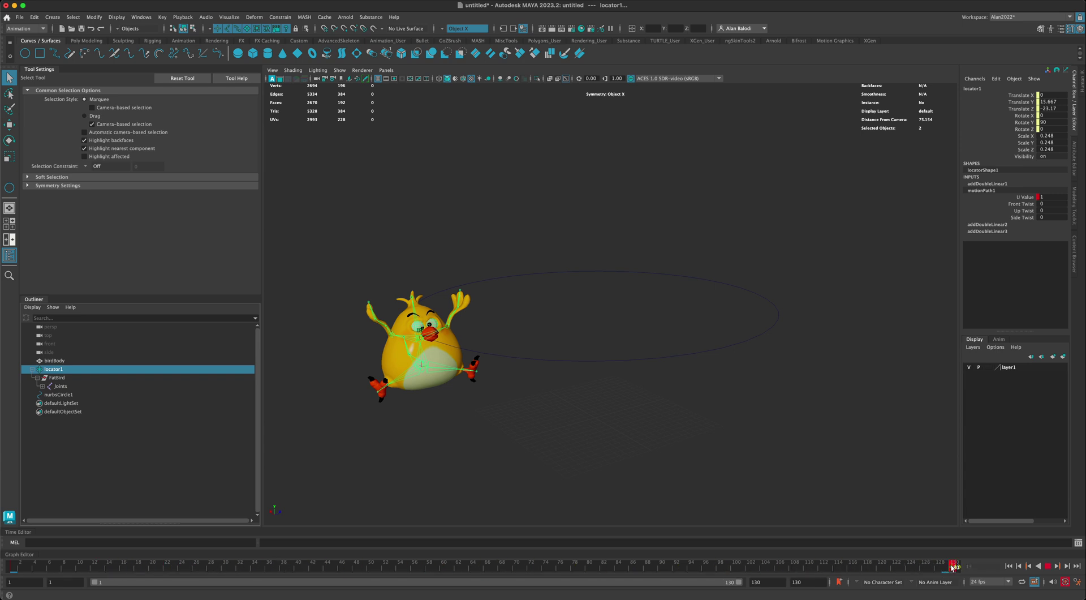
# Play back the 130-frame flight from frame 1, then deselect everything.
pyautogui.click(1010, 566)
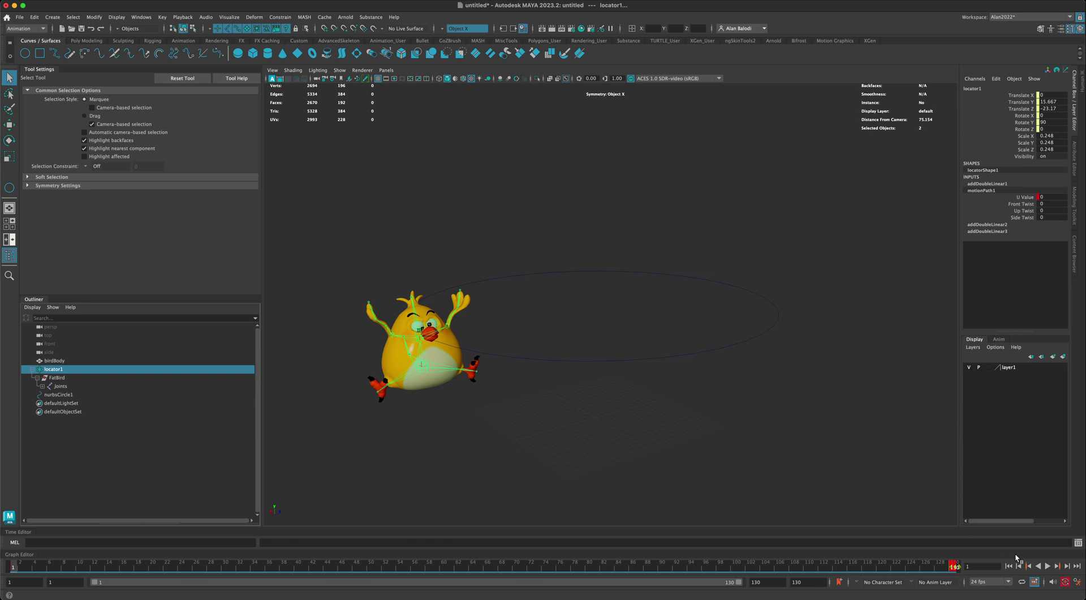
pyautogui.click(1049, 565)
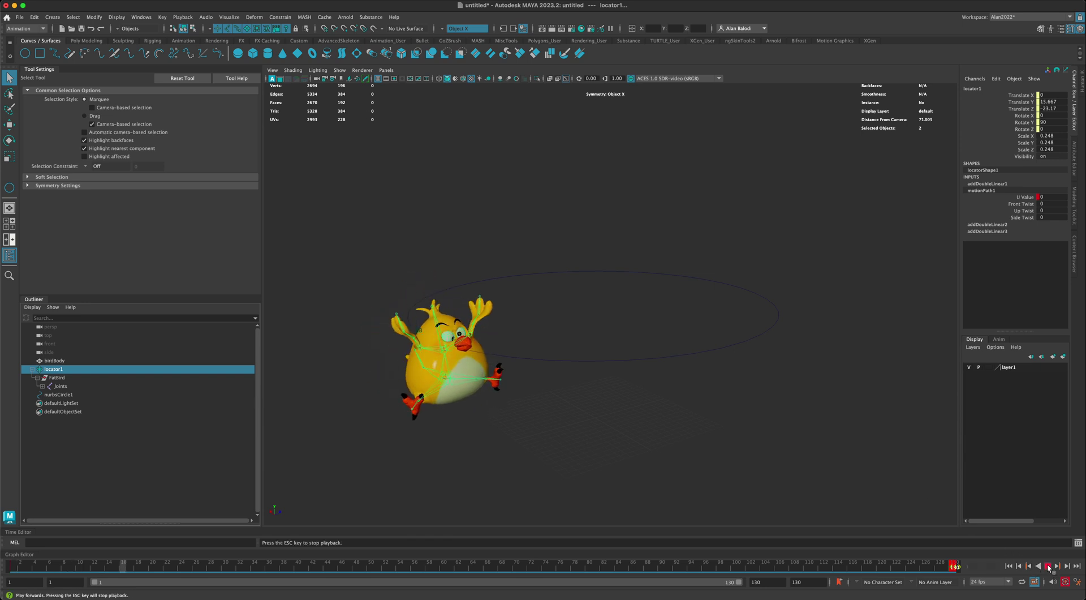
pyautogui.click(1049, 566)
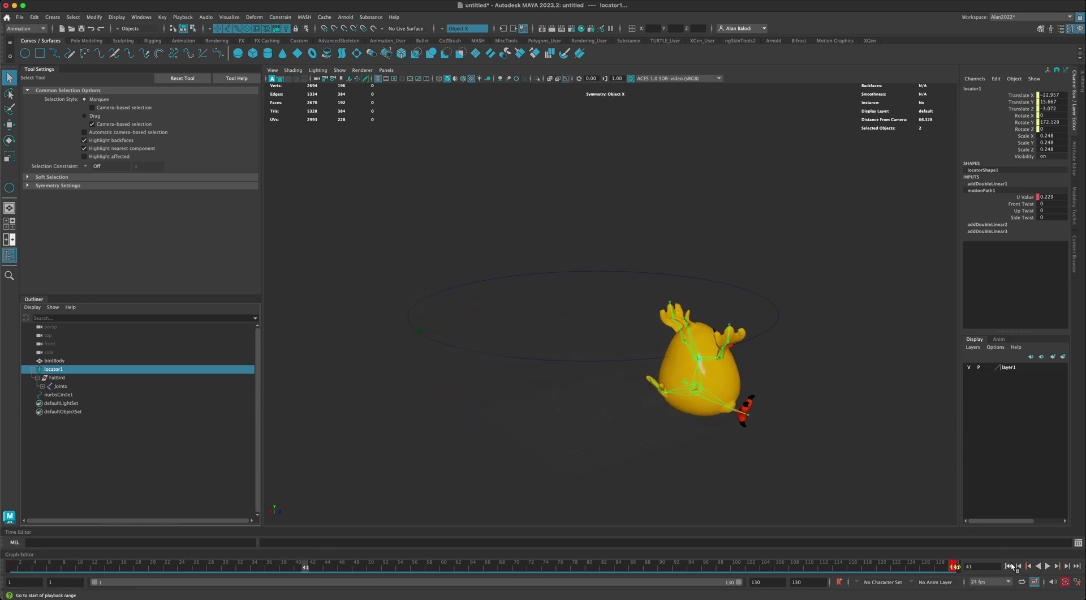
pyautogui.click(1047, 565)
pyautogui.click(1047, 566)
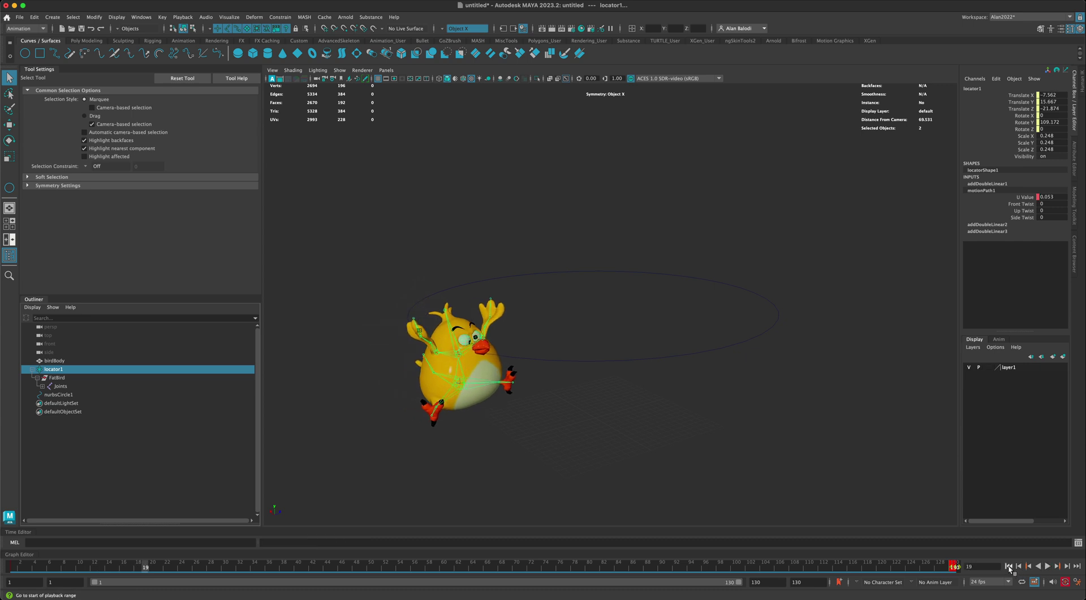
pyautogui.click(1010, 566)
pyautogui.click(329, 386)
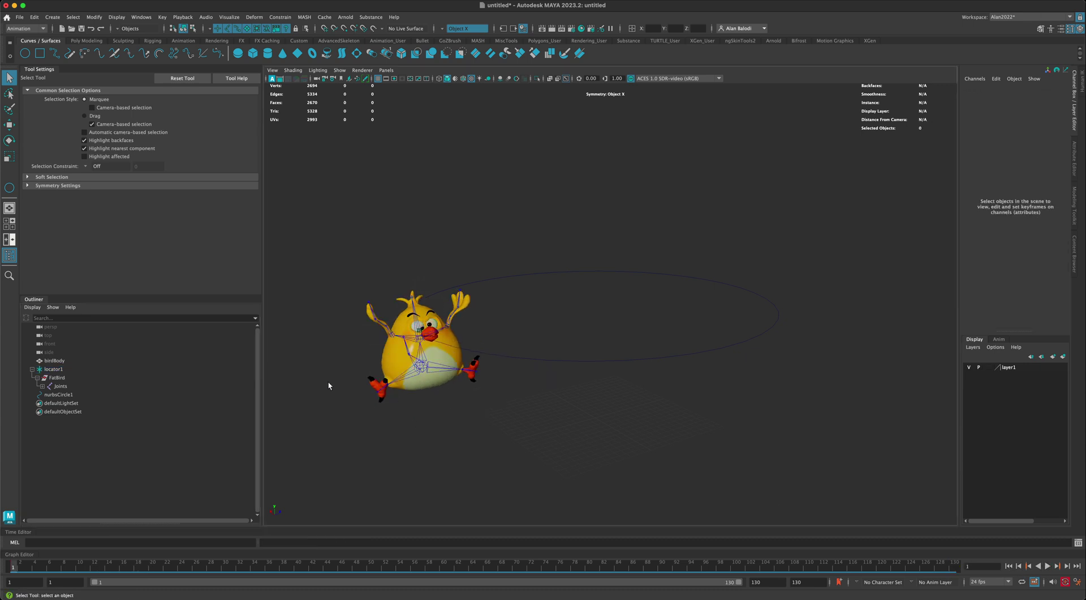
# Open the Graph Editor with the bird's whole joint hierarchy selected.
pyautogui.click(60, 387)
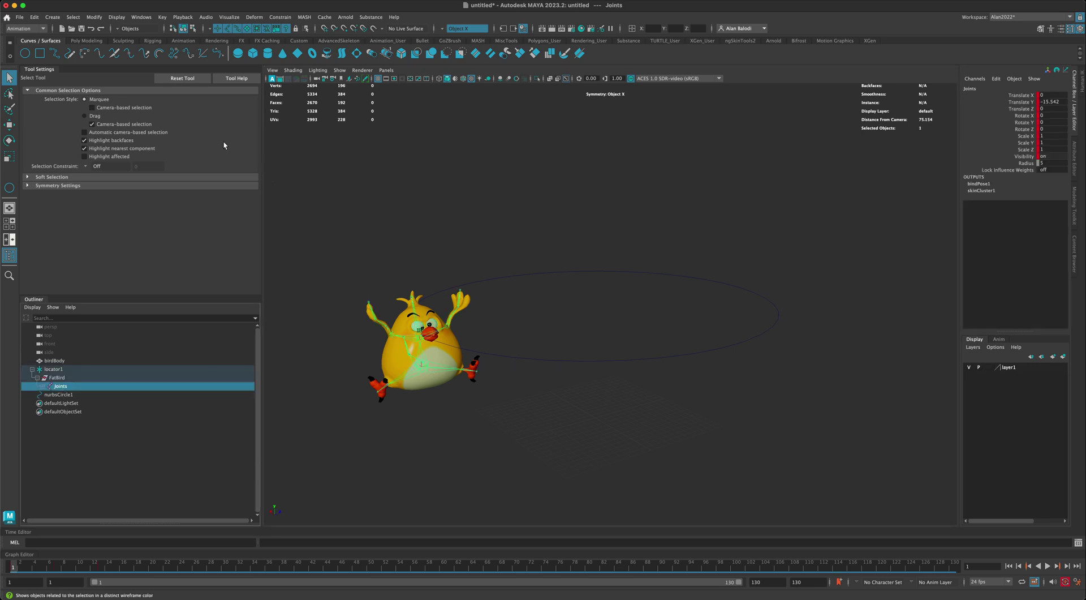
pyautogui.click(142, 16)
pyautogui.moveTo(167, 77)
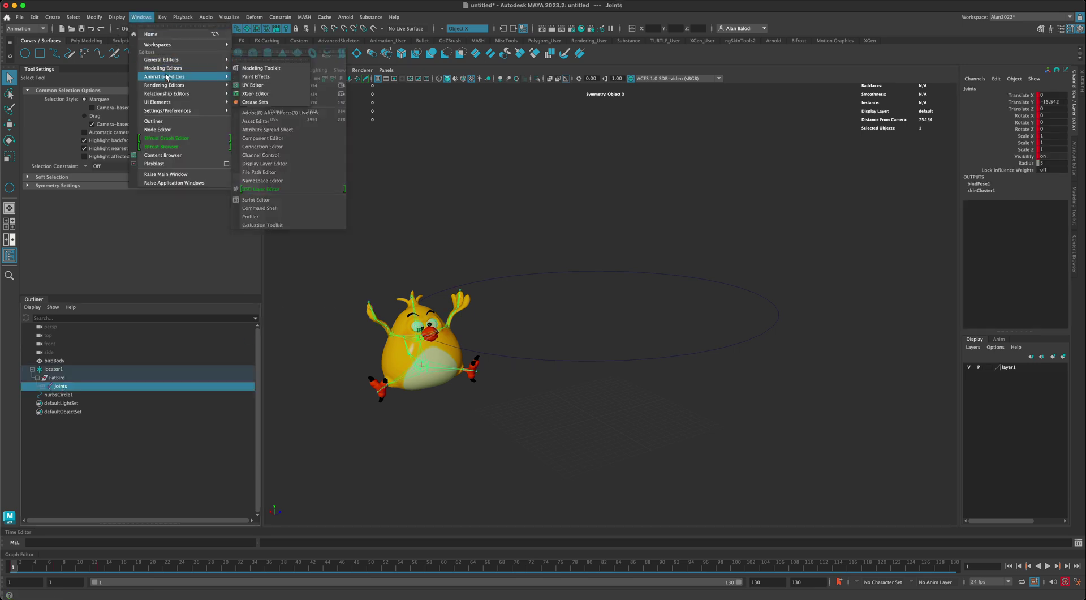
pyautogui.click(256, 77)
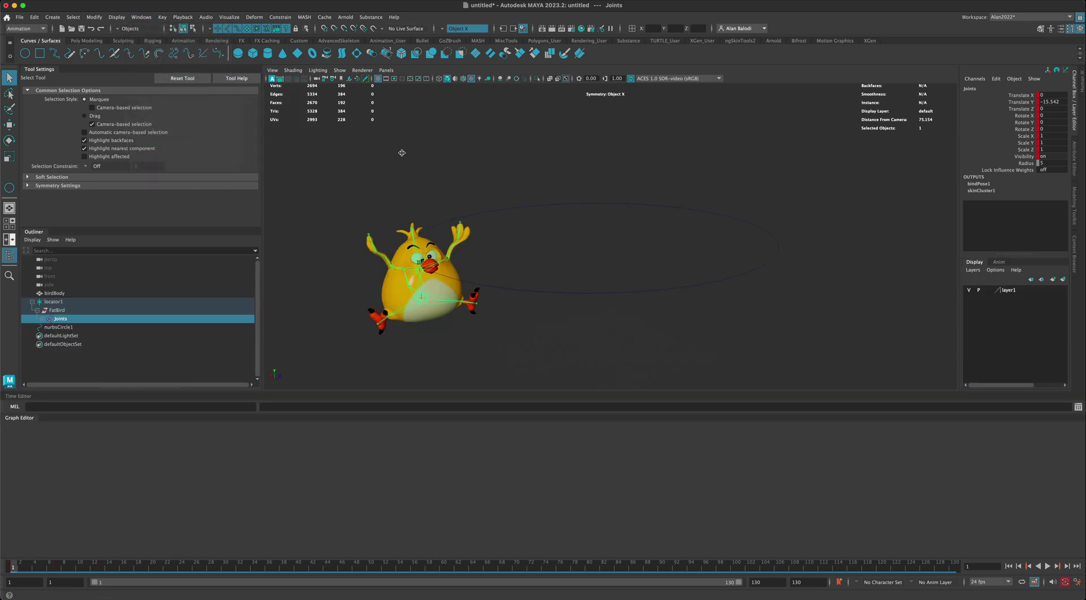
pyautogui.scroll(-5, 585, 485)
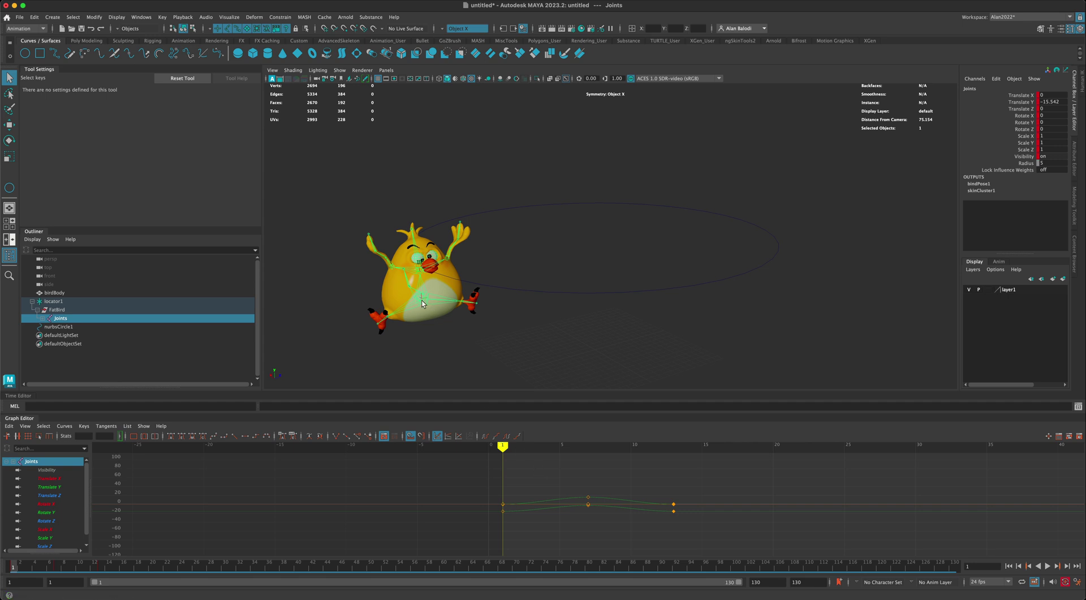
pyautogui.moveTo(422, 302); pyautogui.dragTo(422, 376, button='right')
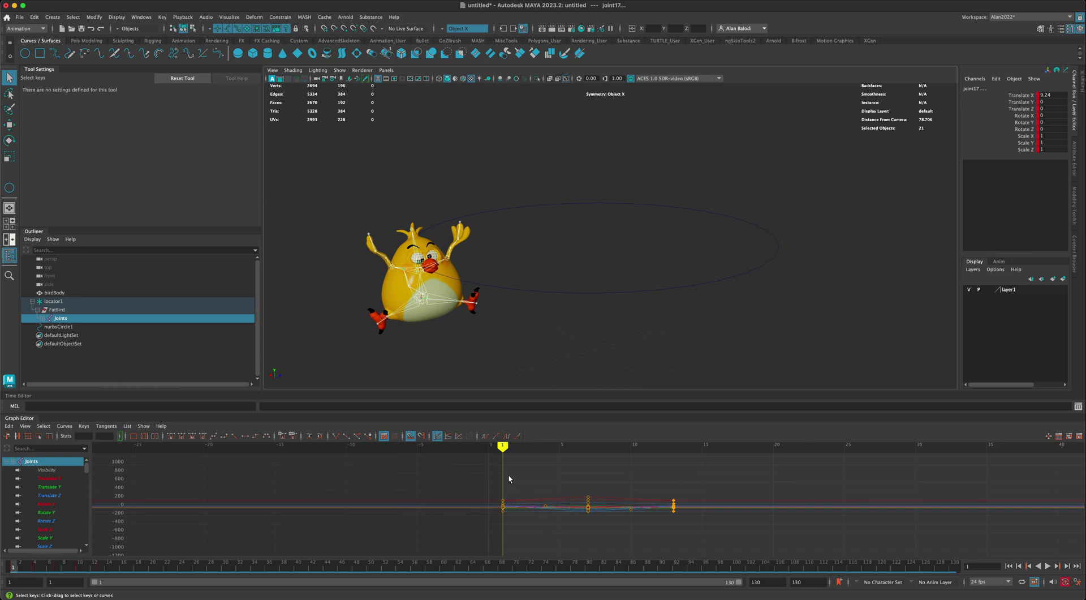
# Set the flap curves' Post Infinity to Cycle.
pyautogui.click(62, 428)
pyautogui.moveTo(108, 379)
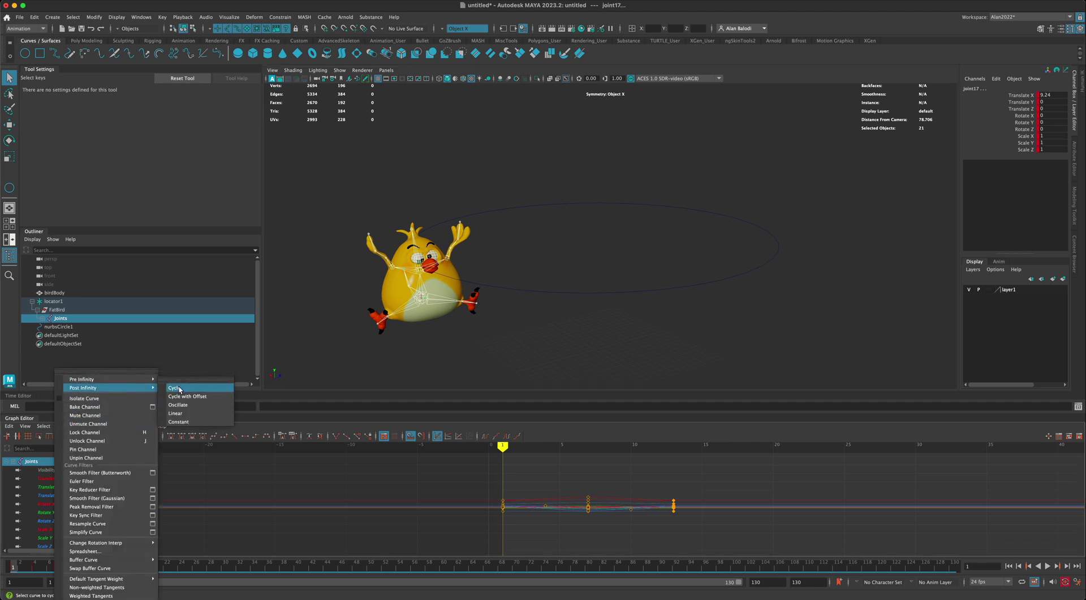
pyautogui.click(208, 388)
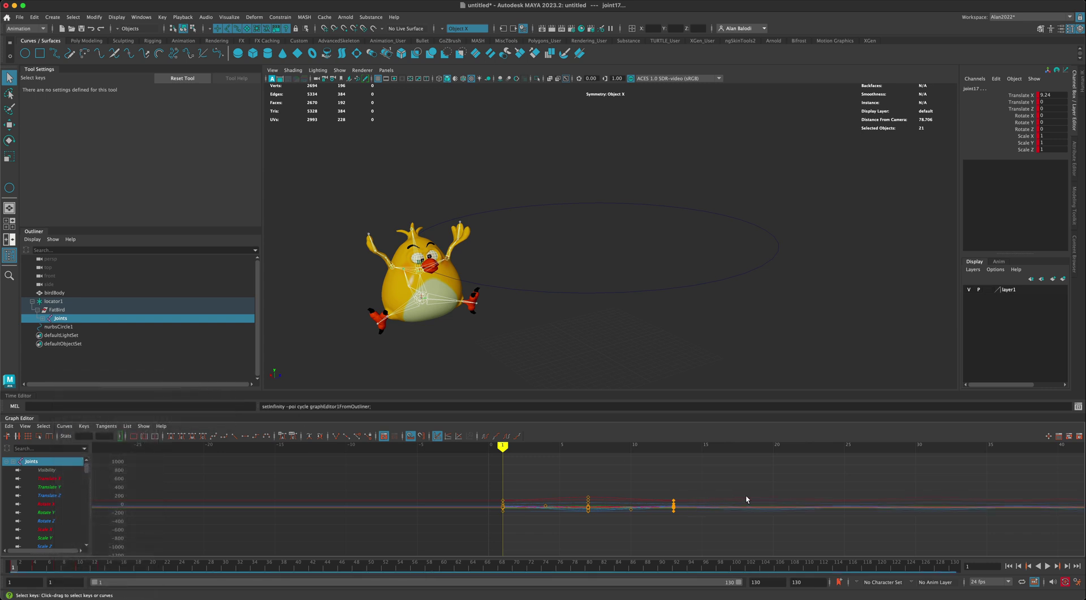
pyautogui.moveTo(768, 517)
pyautogui.keyDown('alt'); pyautogui.mouseDown(button='middle')
pyautogui.moveTo(701, 525)
pyautogui.moveTo(437, 507)
pyautogui.mouseUp(button='middle'); pyautogui.keyUp('alt')
pyautogui.moveTo(612, 497)
pyautogui.keyDown('alt'); pyautogui.mouseDown(button='middle')
pyautogui.moveTo(665, 498)
pyautogui.moveTo(588, 494)
pyautogui.moveTo(612, 477)
pyautogui.moveTo(635, 498)
pyautogui.moveTo(597, 490)
pyautogui.mouseUp(button='middle'); pyautogui.keyUp('alt')
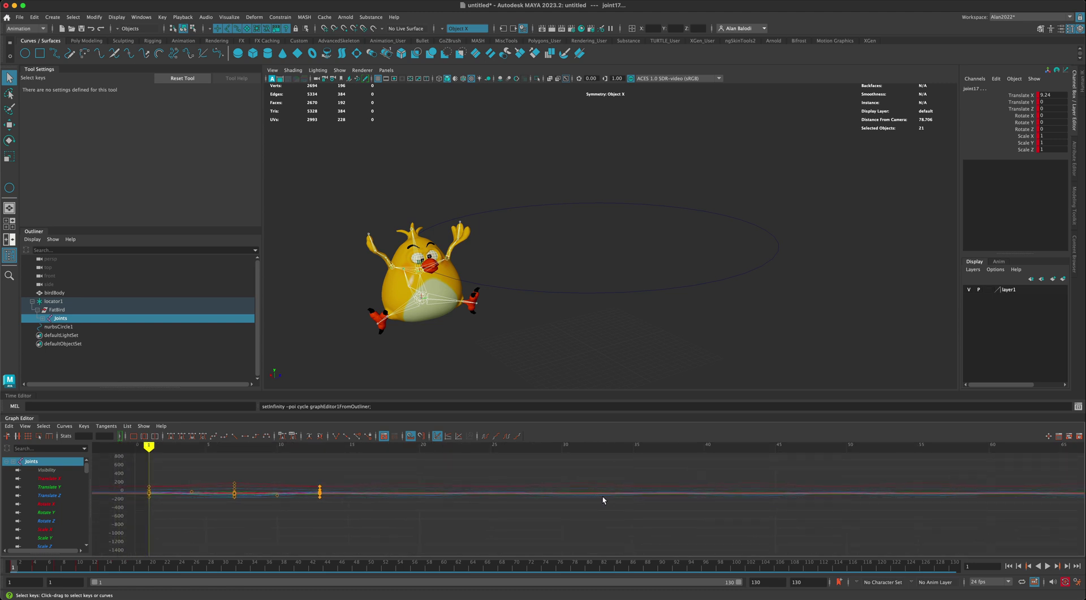
pyautogui.press('a')
pyautogui.keyDown('alt'); pyautogui.moveTo(660, 508); pyautogui.dragTo(546, 508, button='middle'); pyautogui.keyUp('alt')
pyautogui.scroll(4, 509, 496)
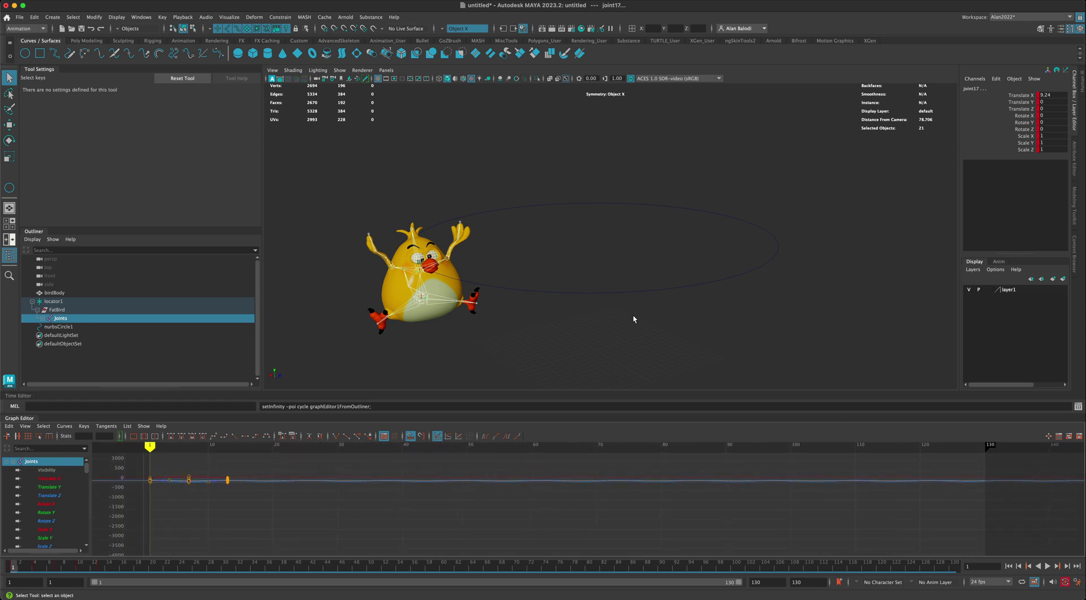
pyautogui.click(1048, 565)
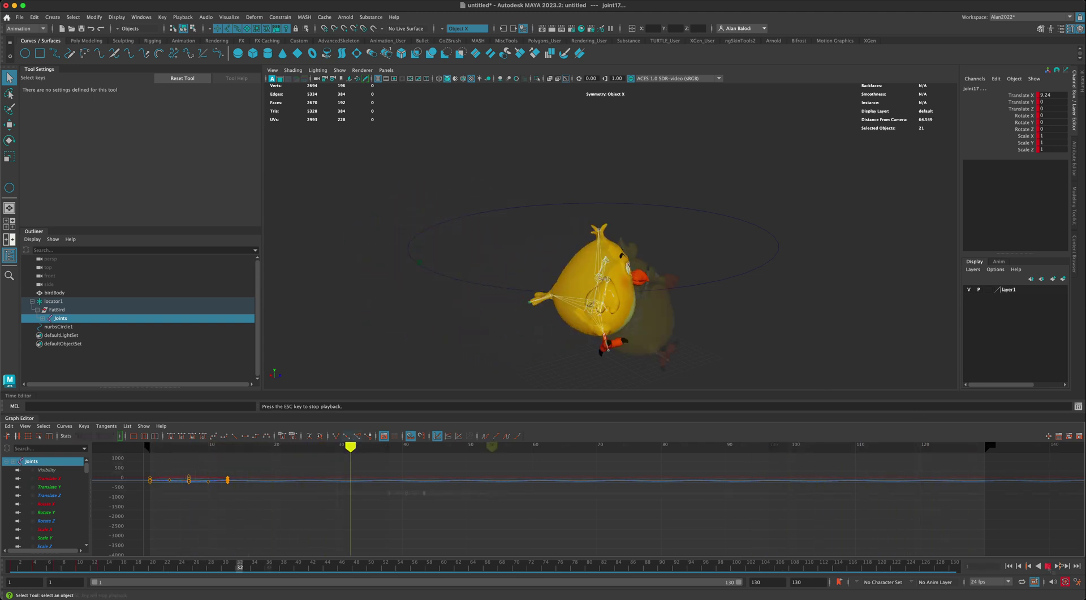
pyautogui.press('Escape')
pyautogui.click(1005, 565)
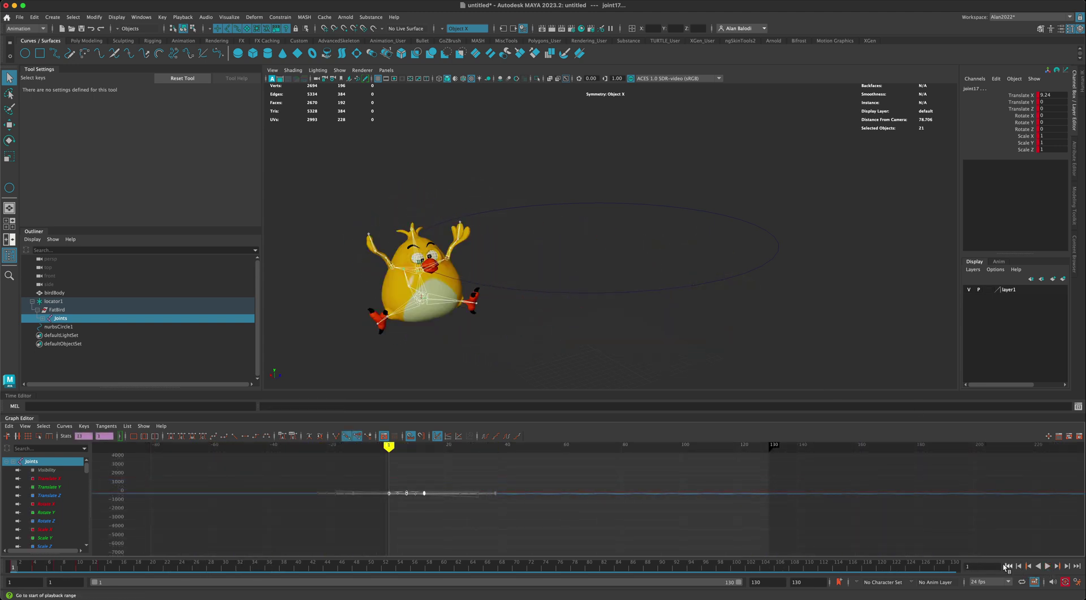
# Make locator1's two motion path keys linear and play to confirm constant speed.
pyautogui.click(54, 301)
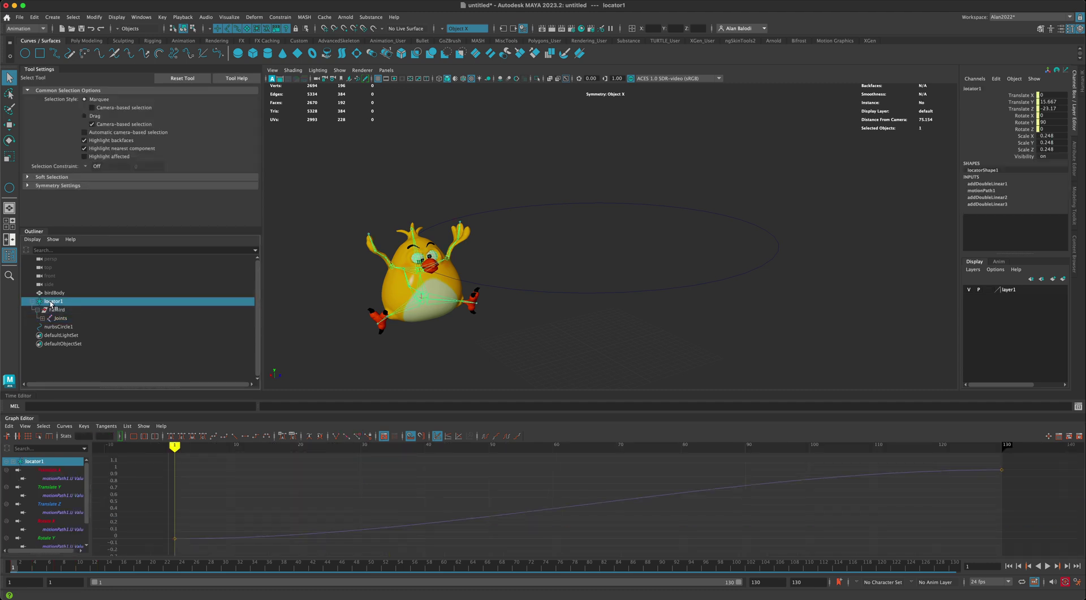
pyautogui.scroll(-4, 606, 514)
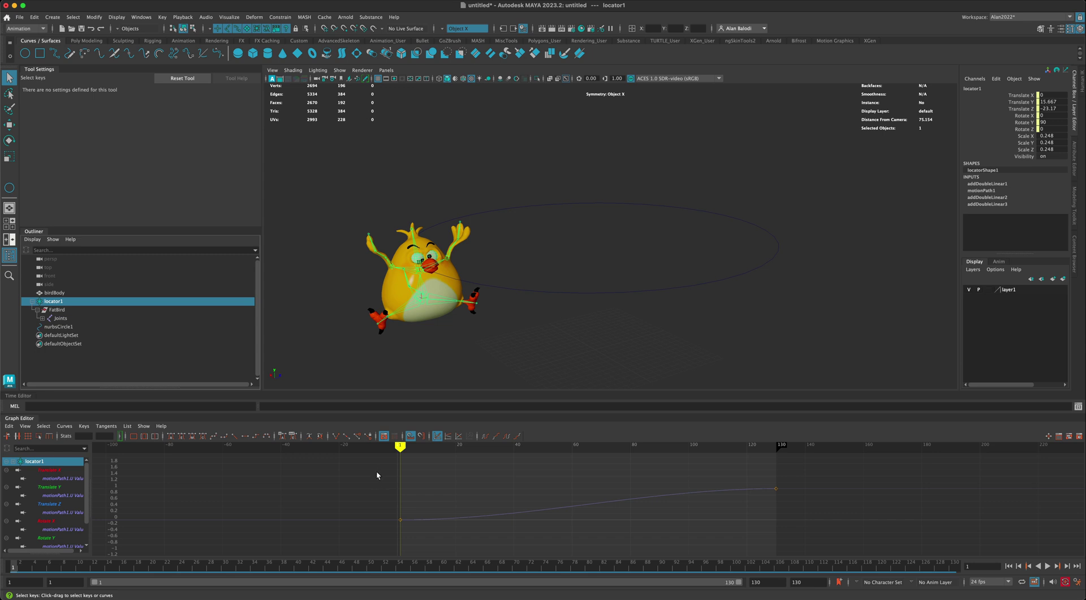
pyautogui.moveTo(382, 465); pyautogui.dragTo(789, 527)
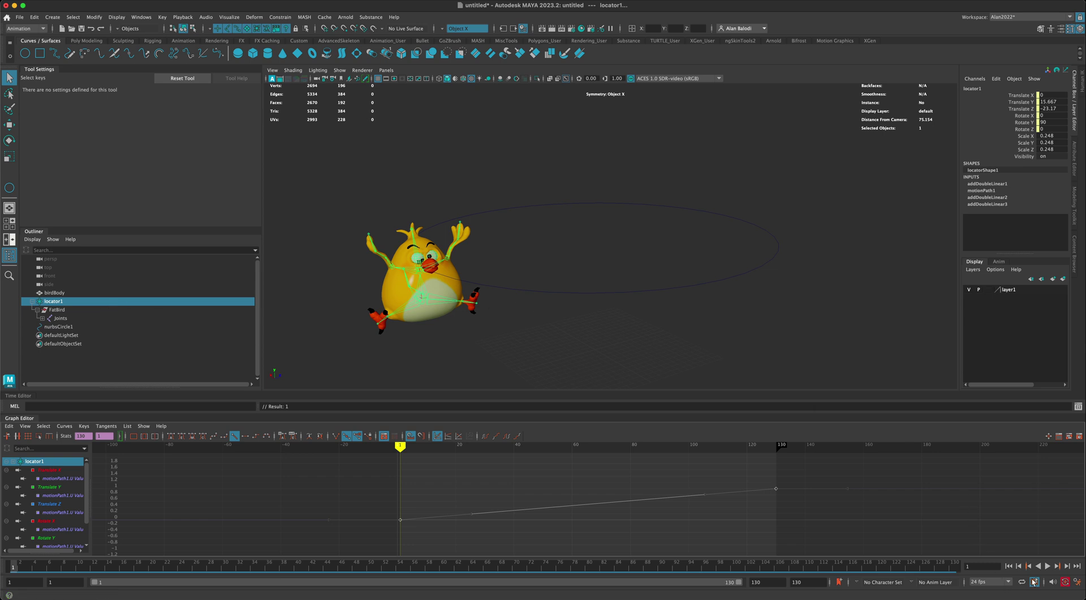
pyautogui.click(1047, 566)
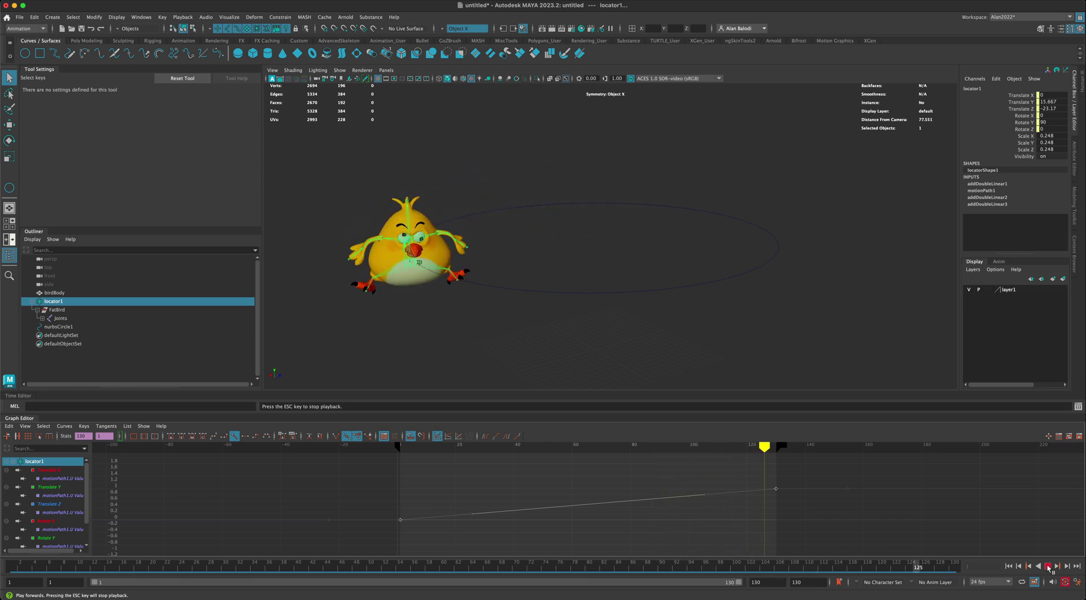
pyautogui.press('Escape')
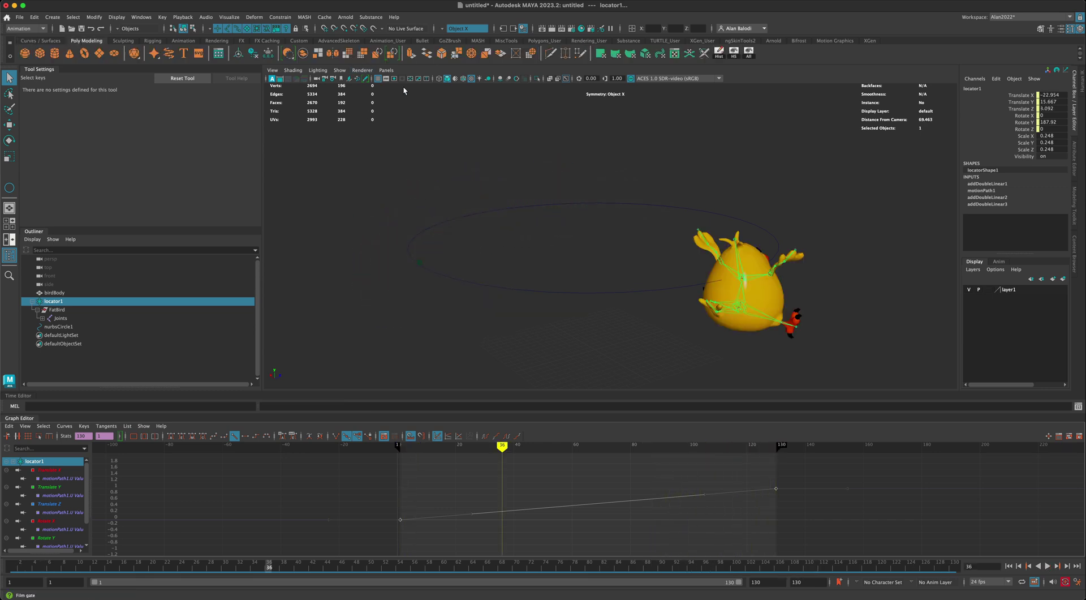
# Set the viewport Show filter to None, then Polygons only, and play the animation.
pyautogui.click(340, 71)
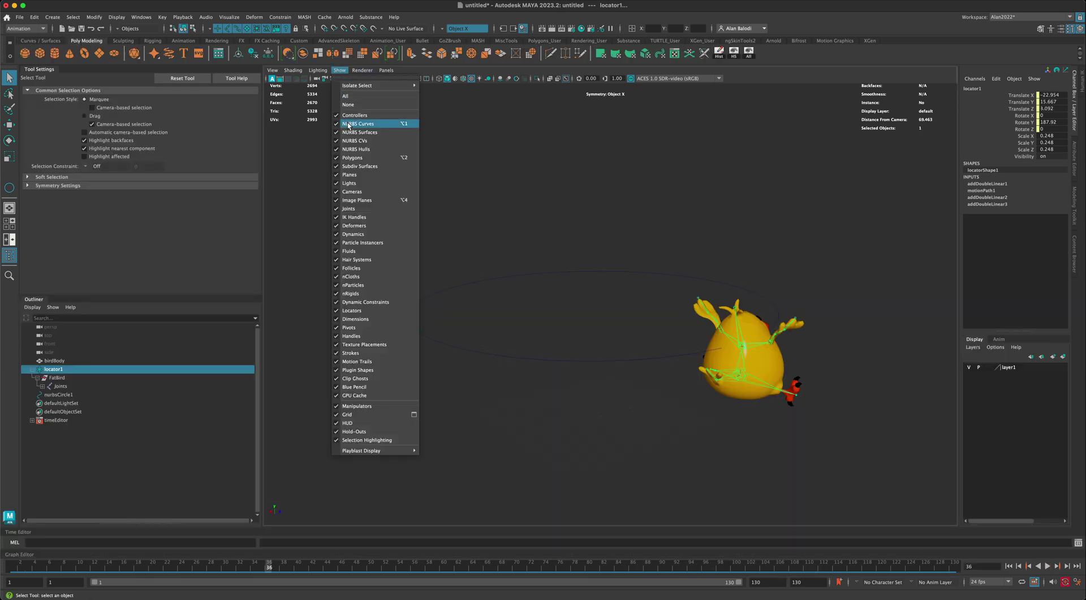
pyautogui.click(349, 105)
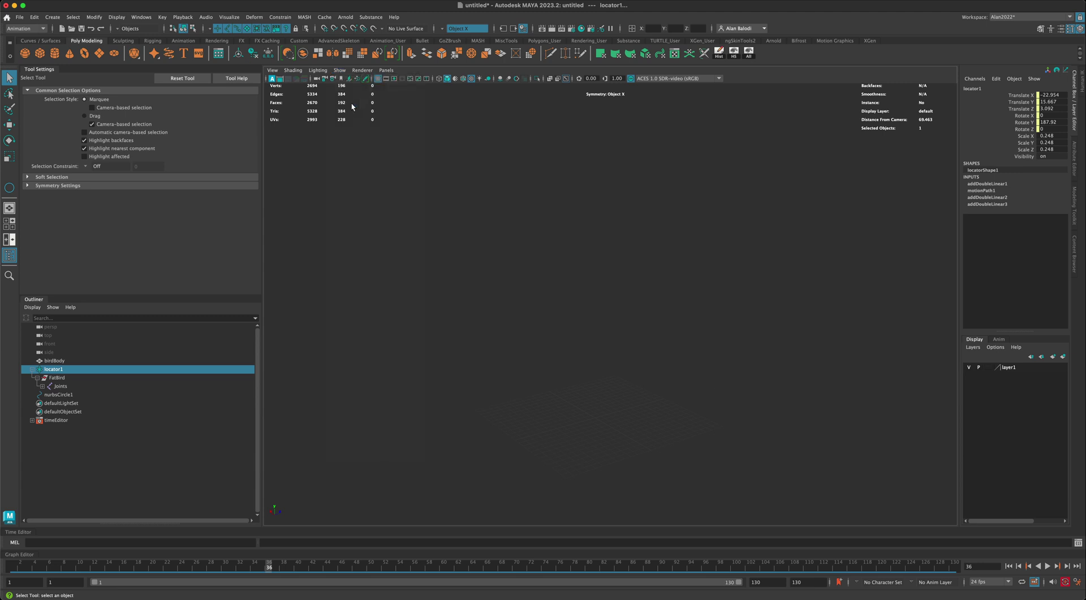
pyautogui.click(340, 71)
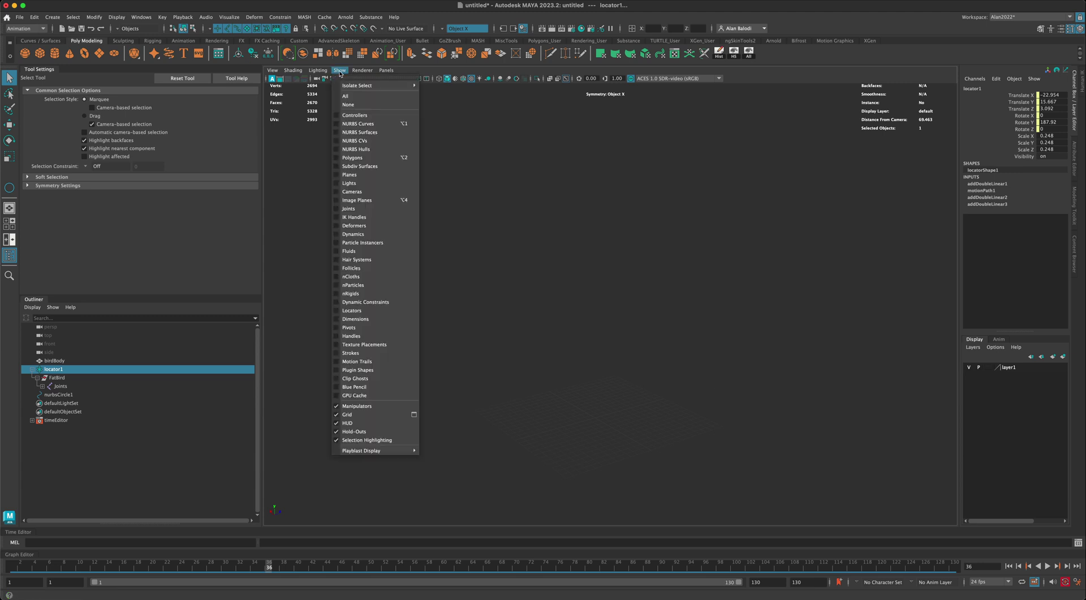
pyautogui.click(362, 161)
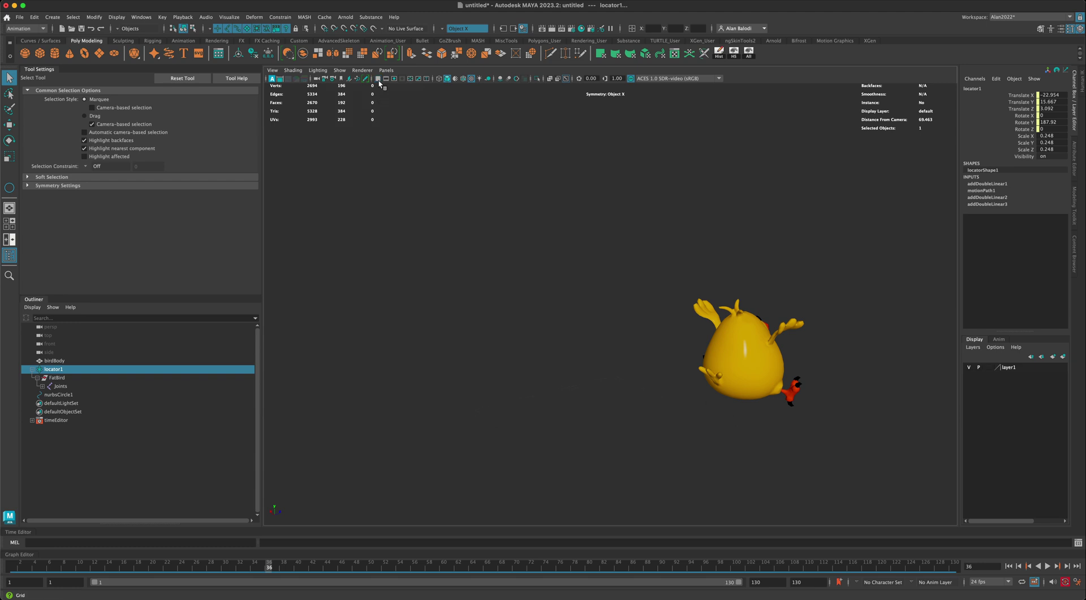
pyautogui.click(1048, 565)
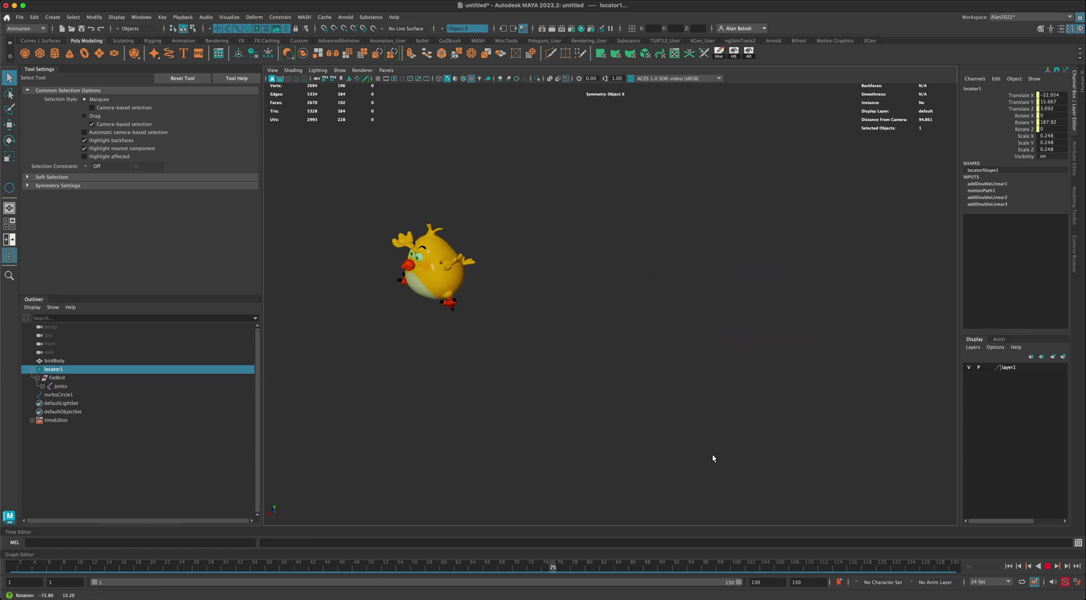
pyautogui.click(542, 444)
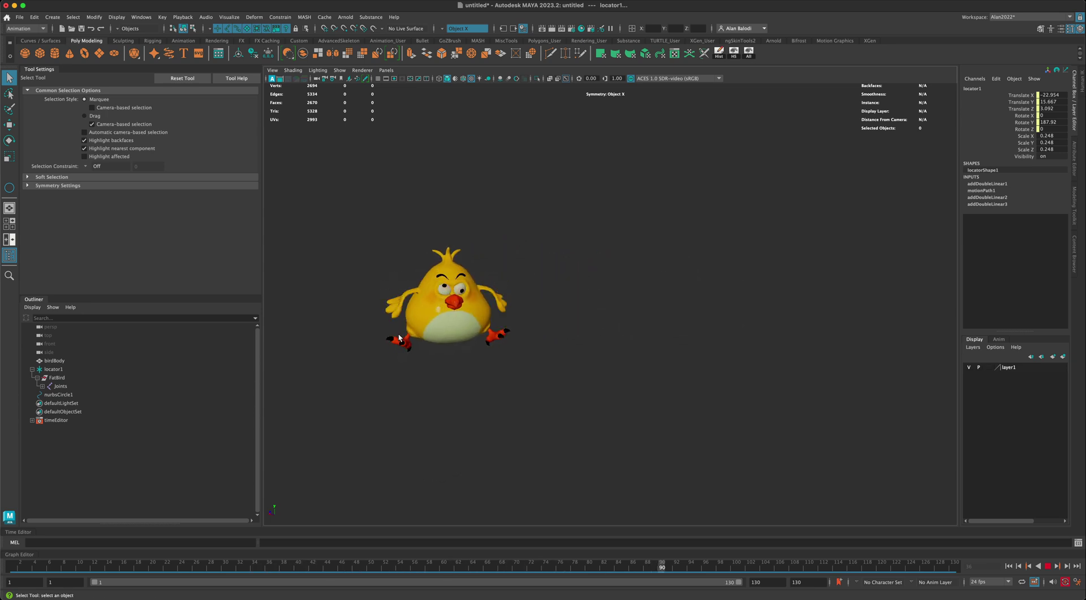
# In Color Settings, set the 3D Views Background to bright blue (H 201.6, S 1, V 1).
pyautogui.click(140, 17)
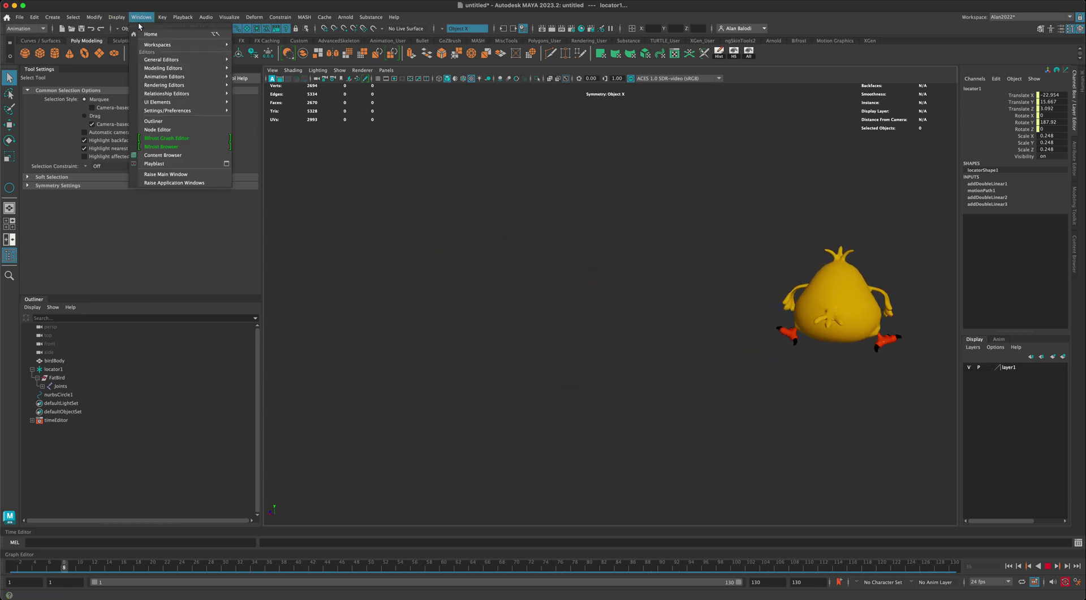
pyautogui.moveTo(215, 110)
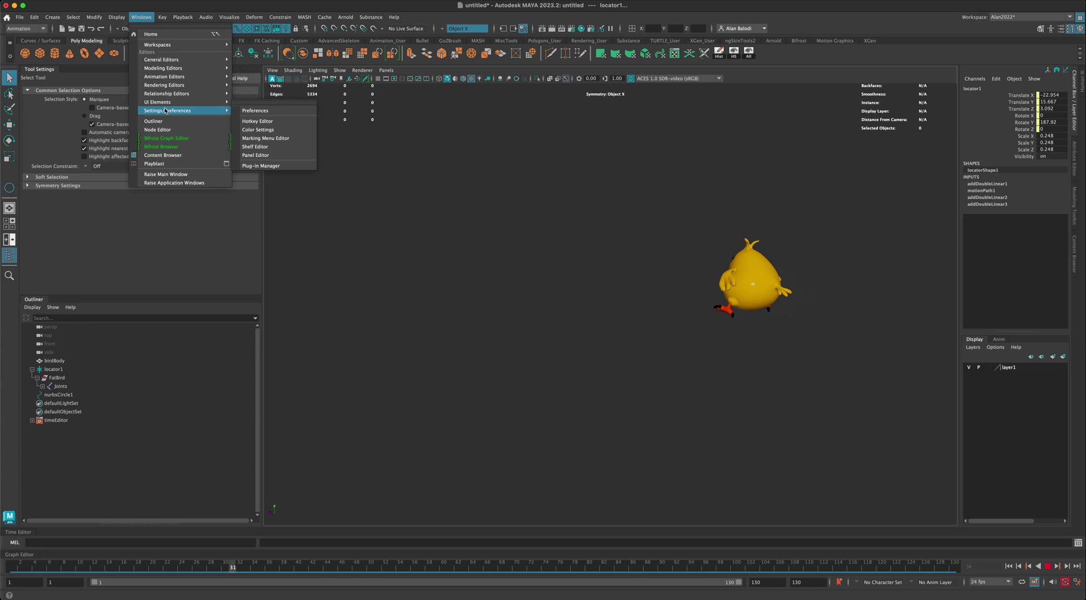
pyautogui.click(282, 134)
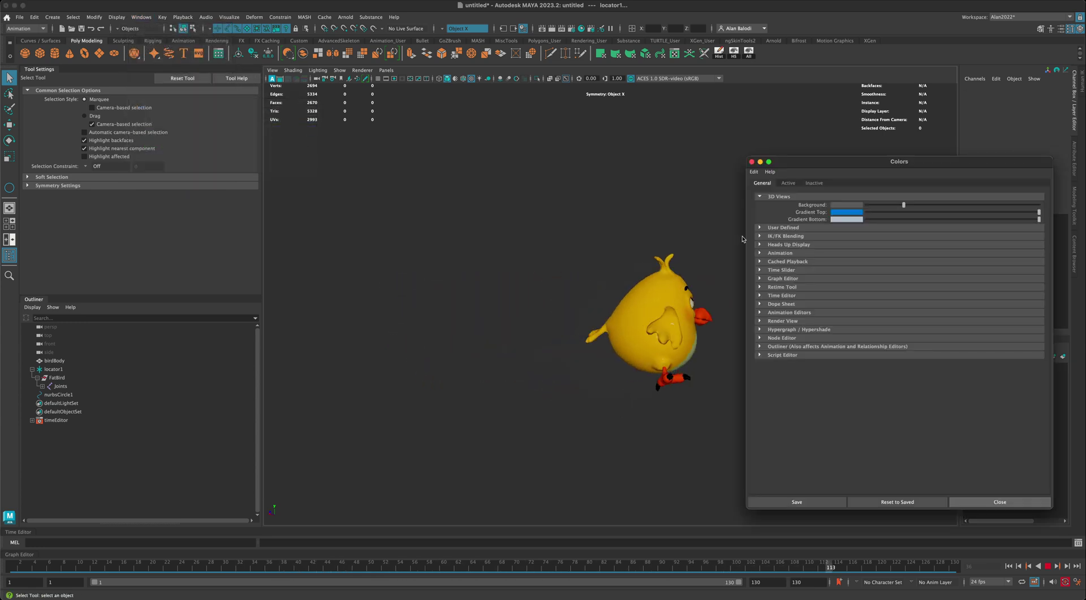
pyautogui.click(850, 205)
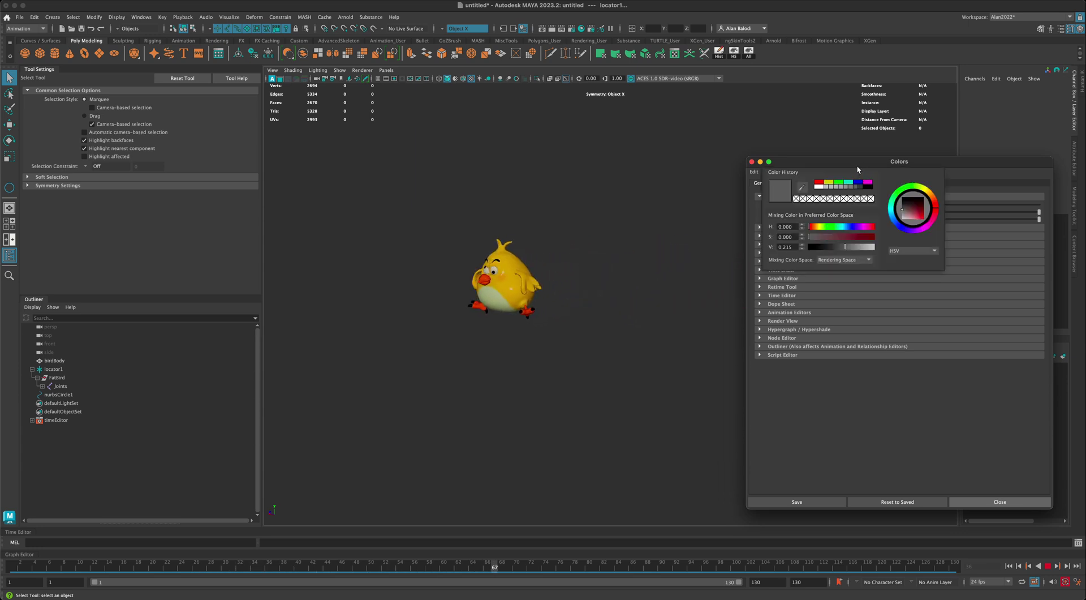
pyautogui.moveTo(858, 163); pyautogui.dragTo(838, 175)
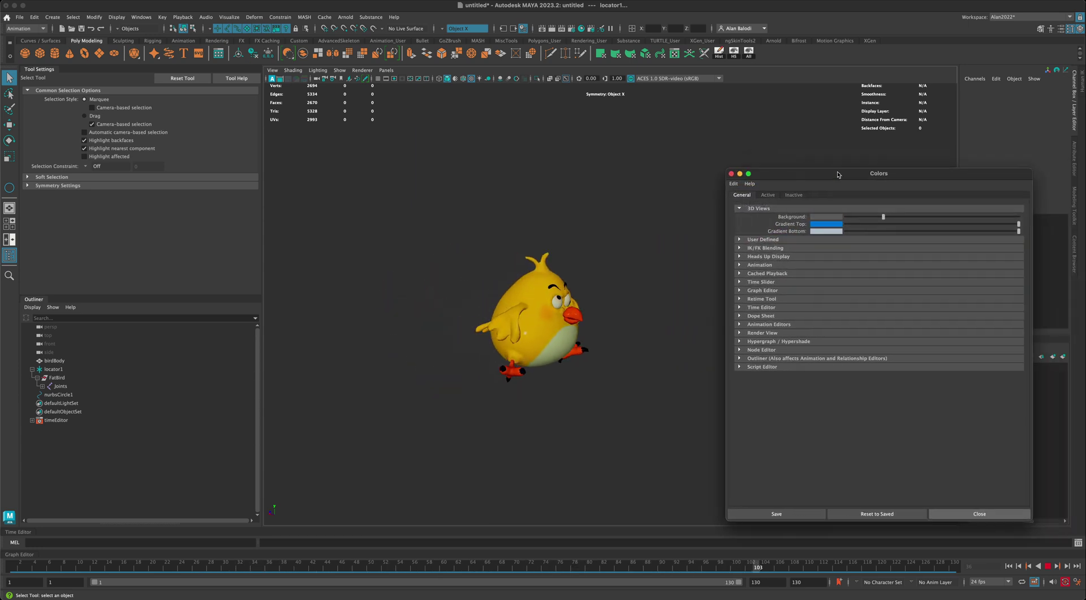
pyautogui.click(826, 217)
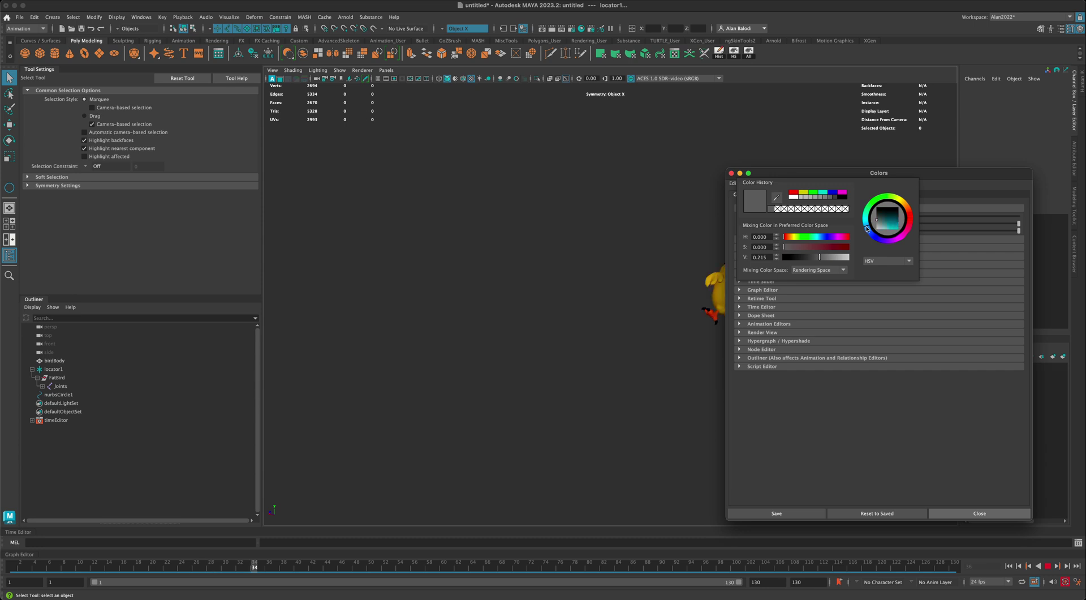
pyautogui.moveTo(888, 223); pyautogui.dragTo(900, 230)
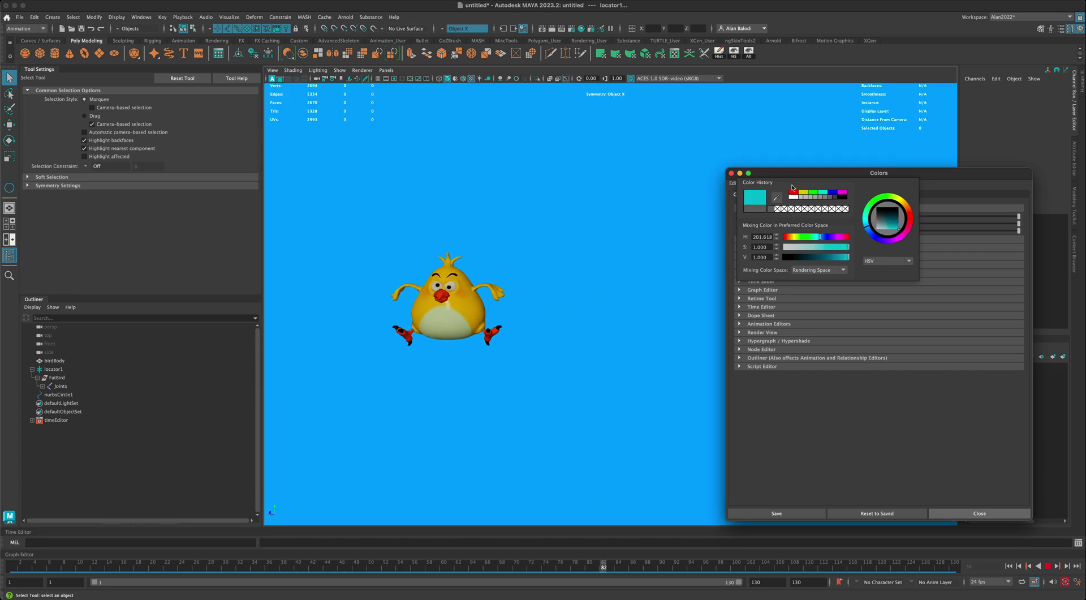
pyautogui.moveTo(736, 176); pyautogui.dragTo(901, 188)
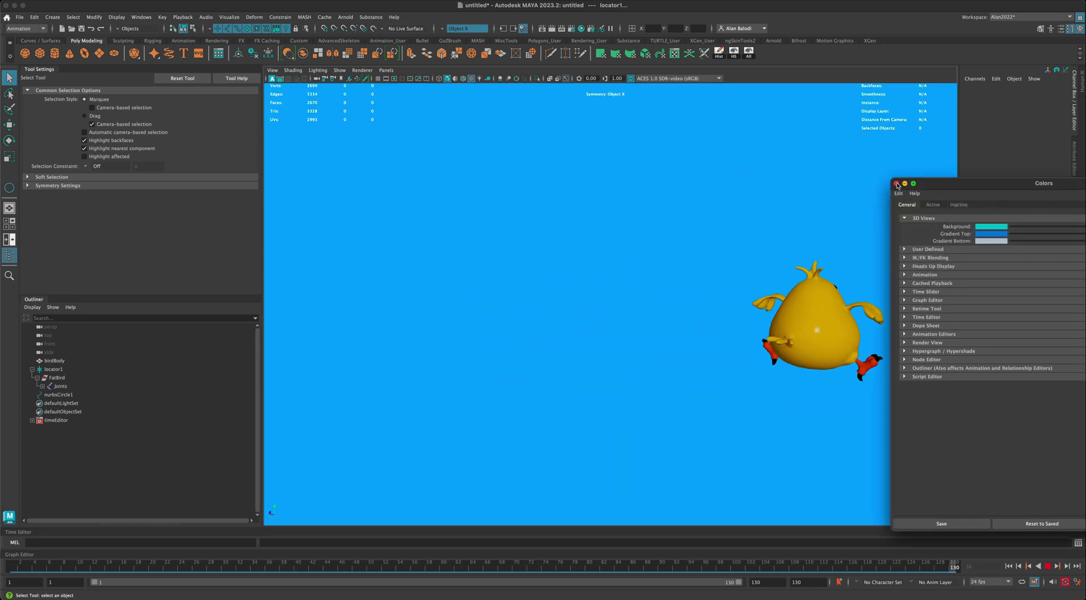
pyautogui.click(896, 184)
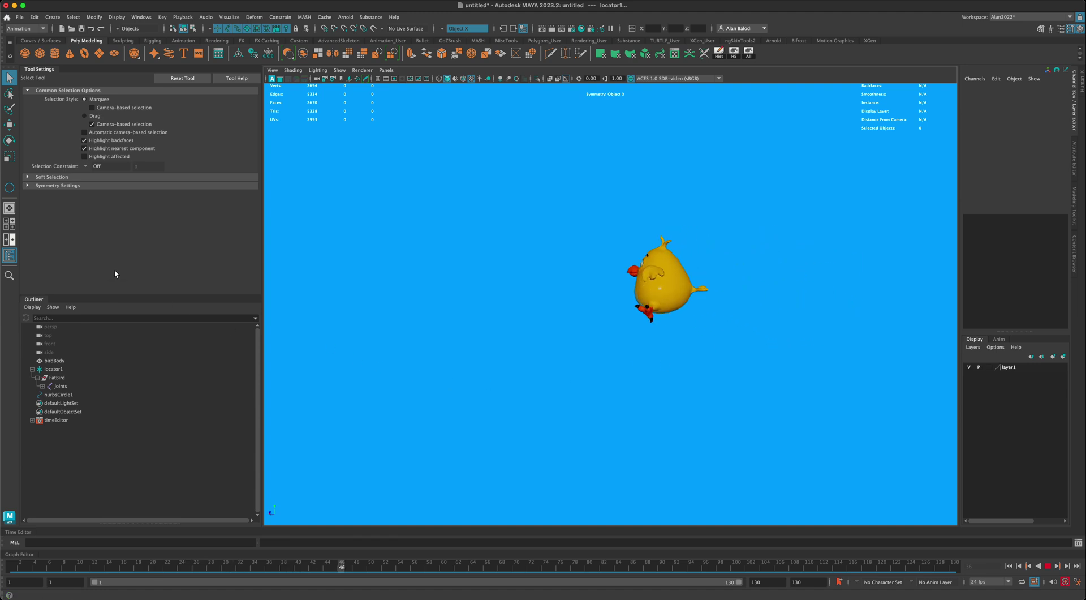